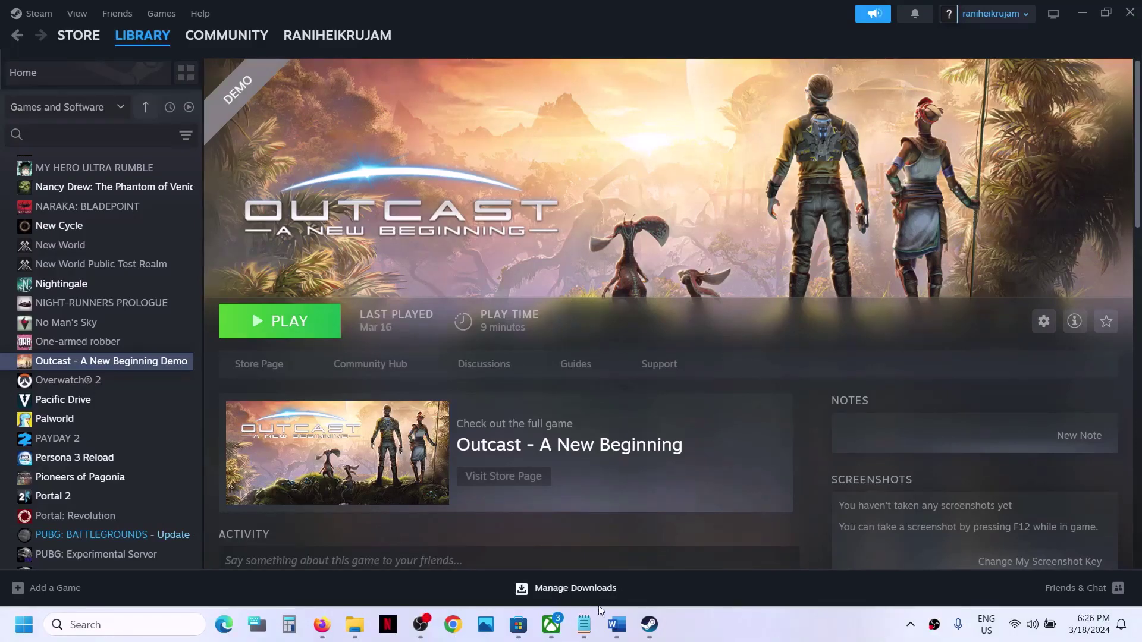
- Bring up the PC's Restart option from the Start menu's power button, then dismiss it without restarting
click(24, 625)
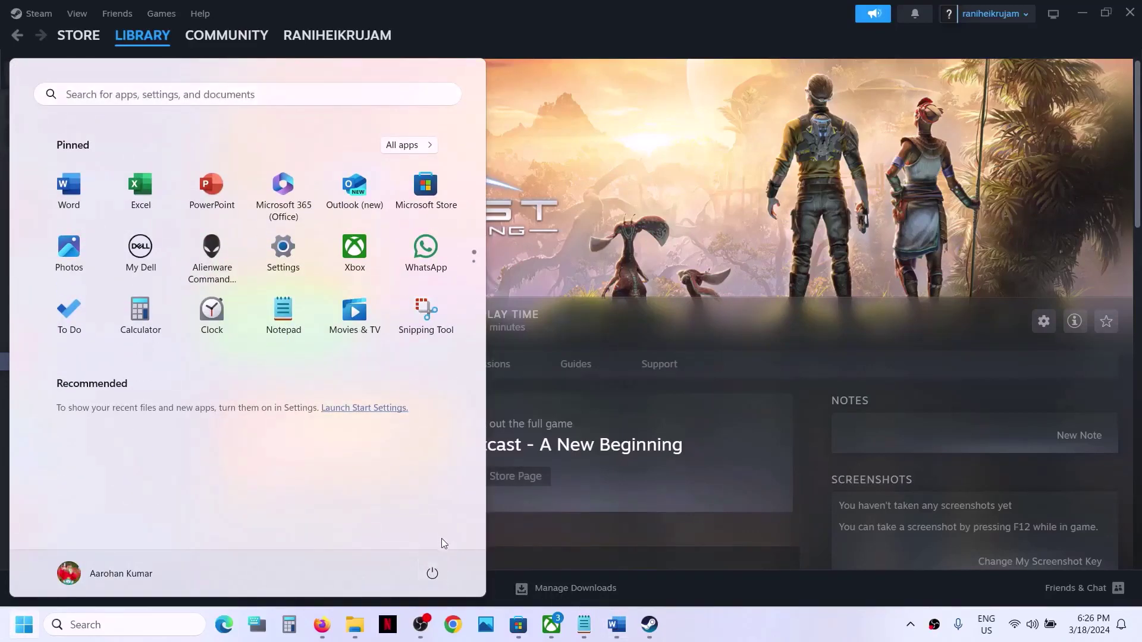
click(432, 574)
click(432, 574)
click(432, 573)
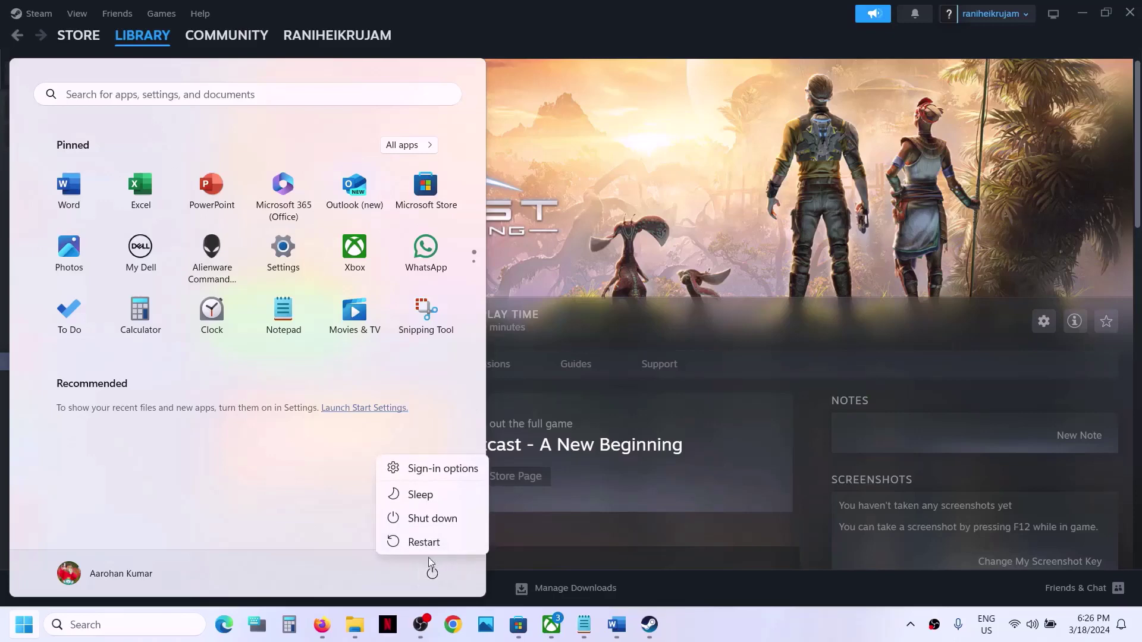
key(Escape)
- In the Word guide, highlight Step 2's advice on unplugging devices, extra controllers, monitors and Razer Synapse
click(617, 625)
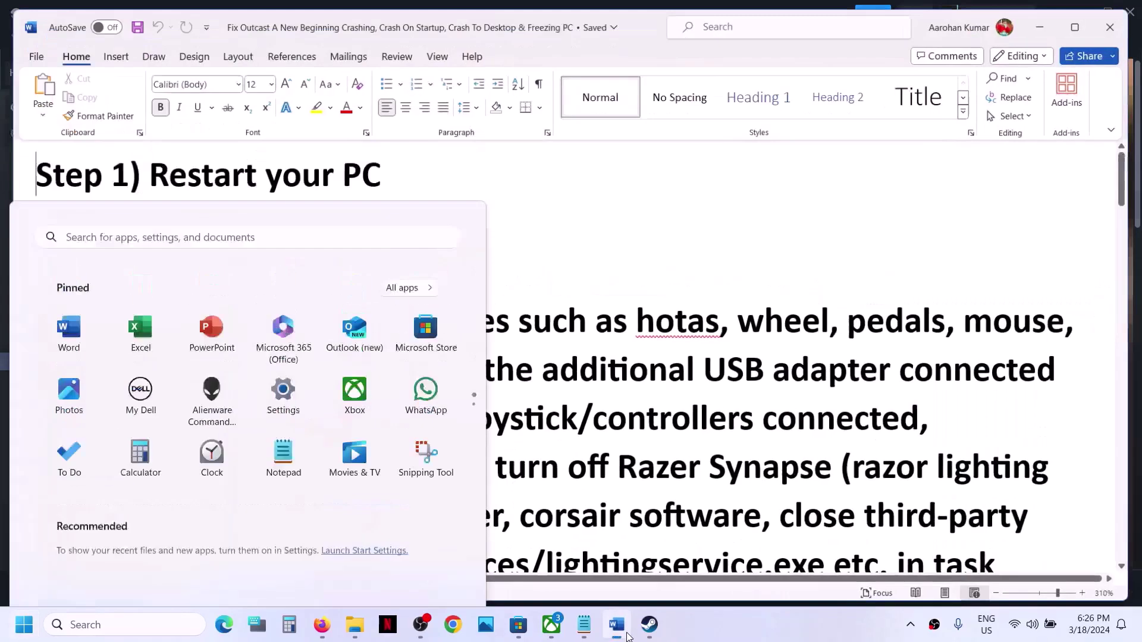
drag(152, 319, 389, 376)
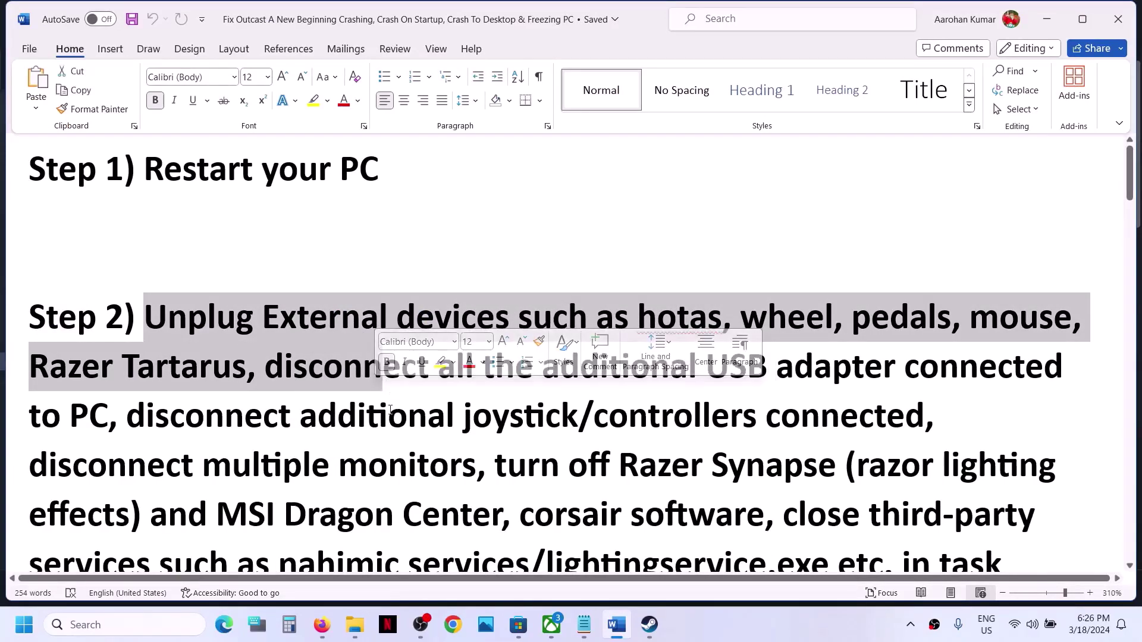
drag(300, 417, 794, 411)
scroll(191, 321, down, 3)
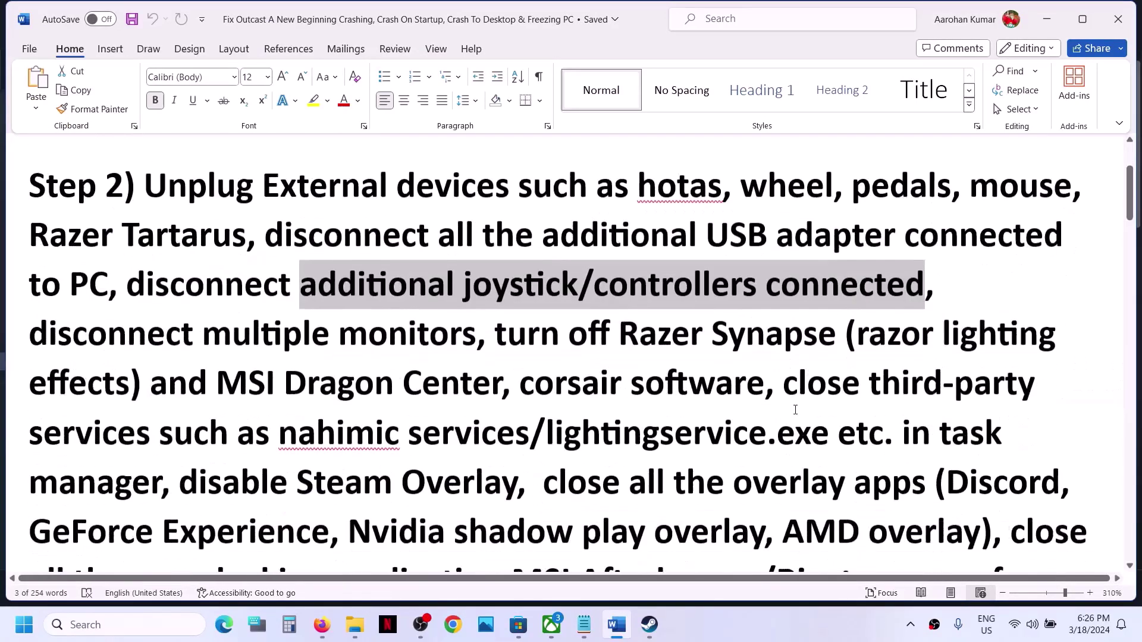
drag(160, 301, 489, 433)
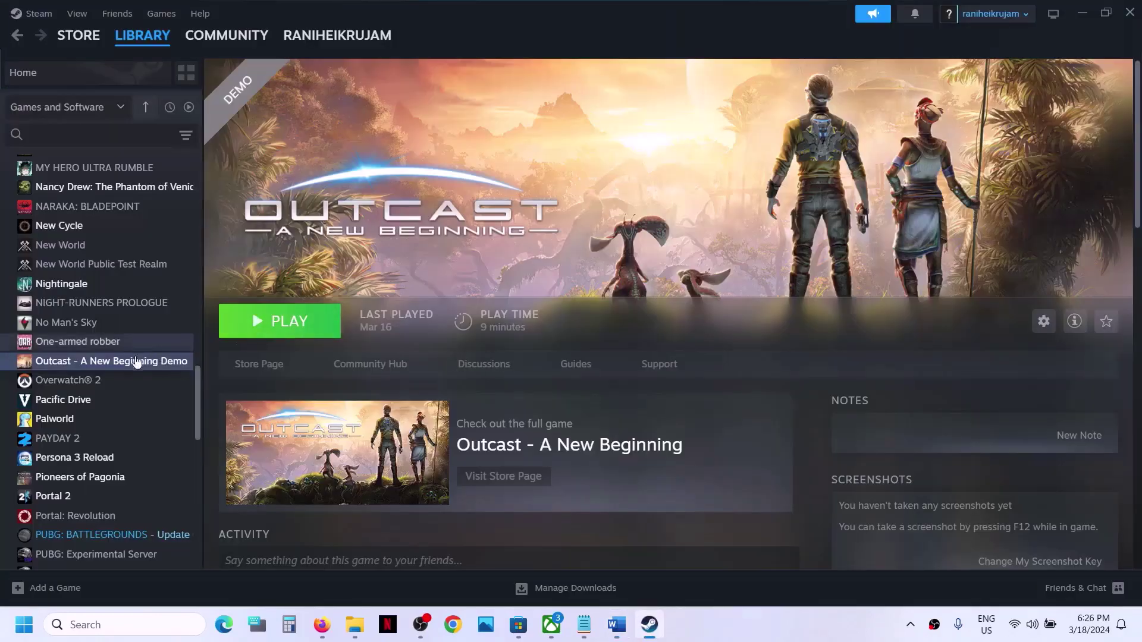
- Turn off the Steam Overlay in the Outcast demo's Steam properties
right_click(123, 370)
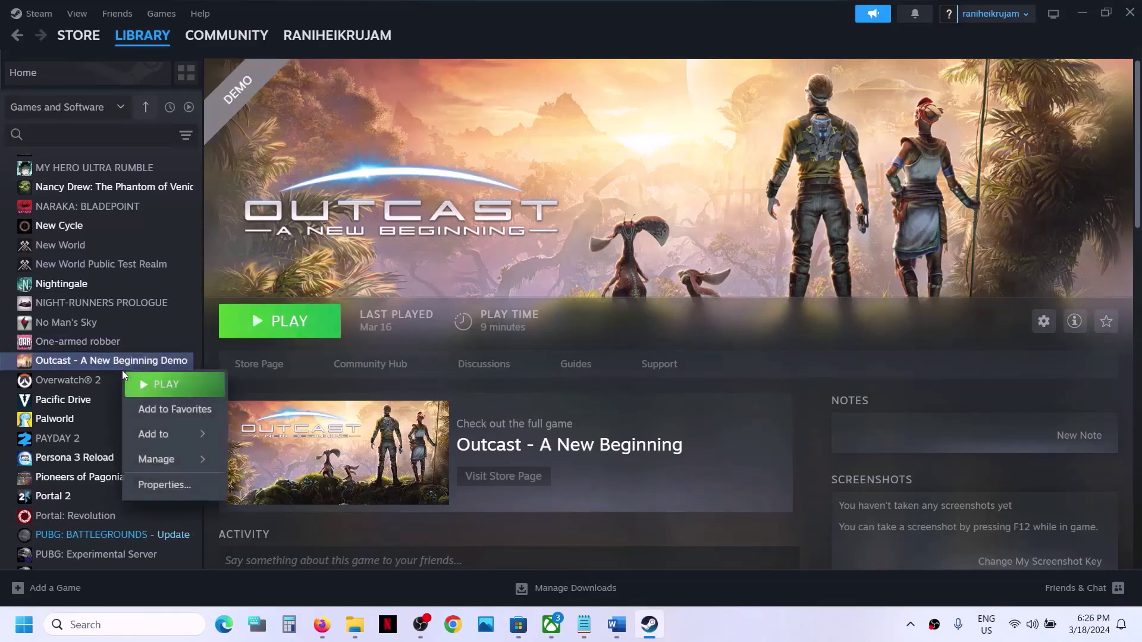
click(162, 484)
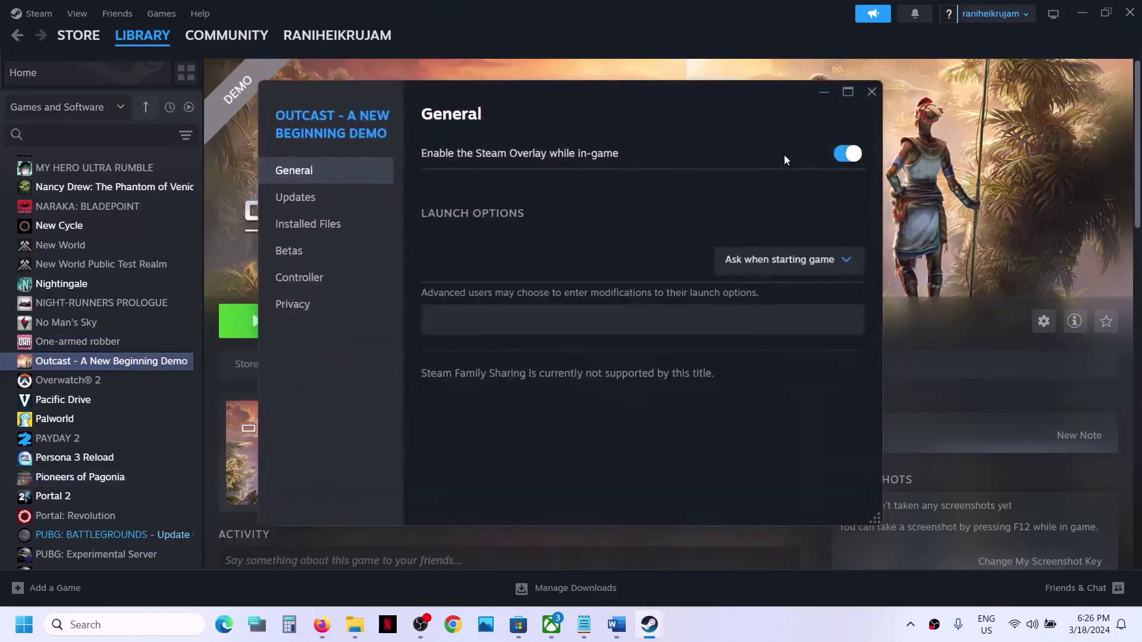
click(839, 153)
click(872, 91)
click(628, 632)
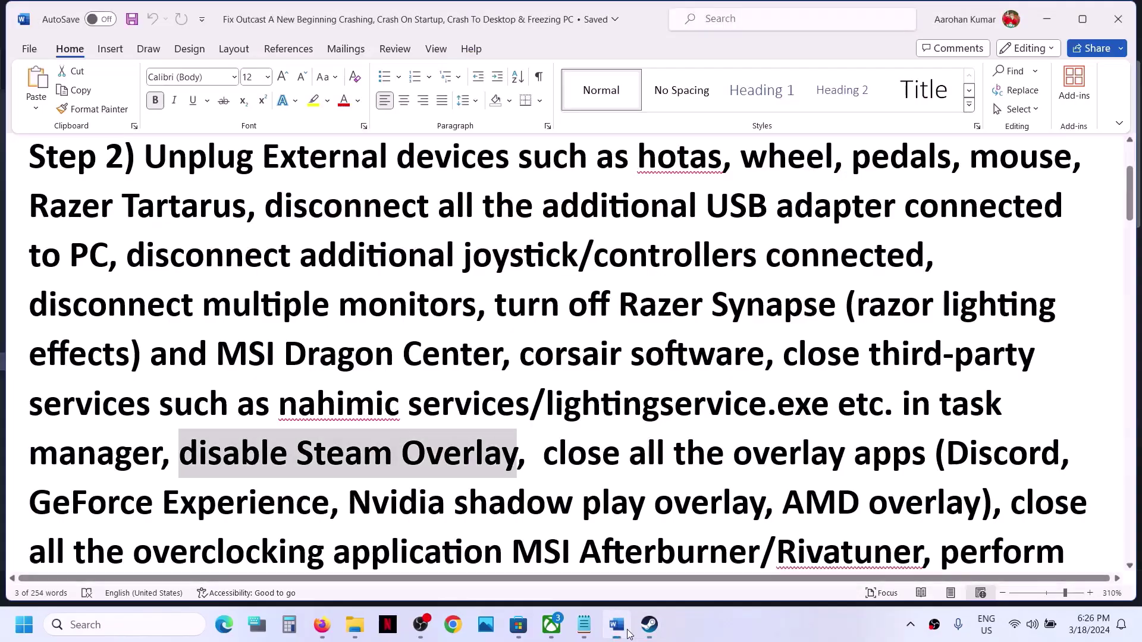
scroll(571, 453, down, 3)
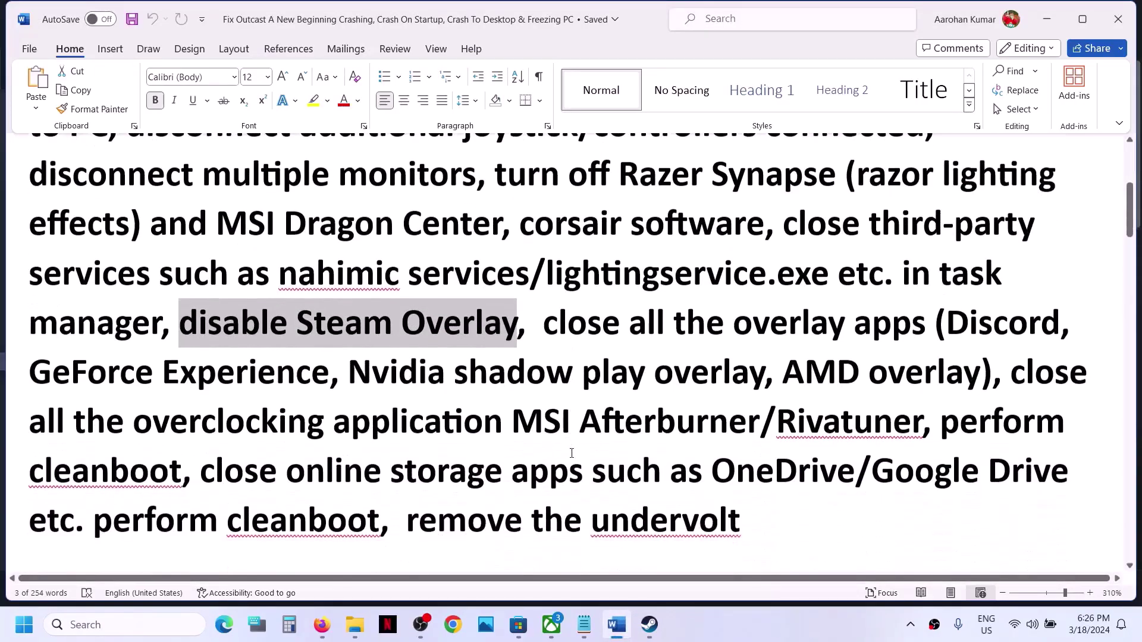
drag(950, 310, 851, 360)
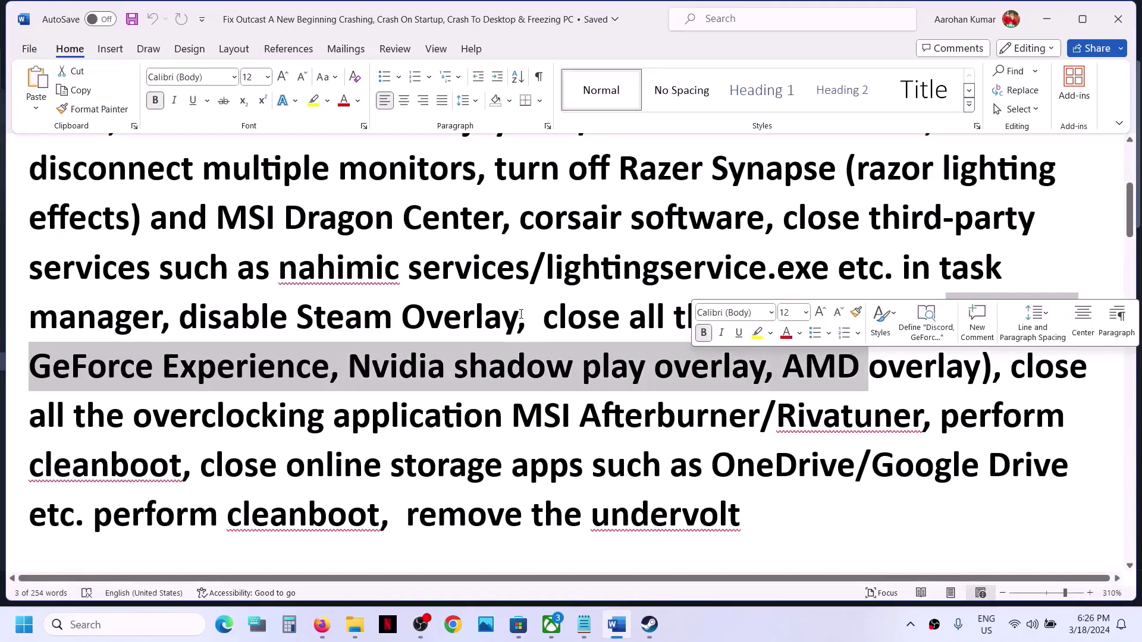
drag(521, 314, 934, 315)
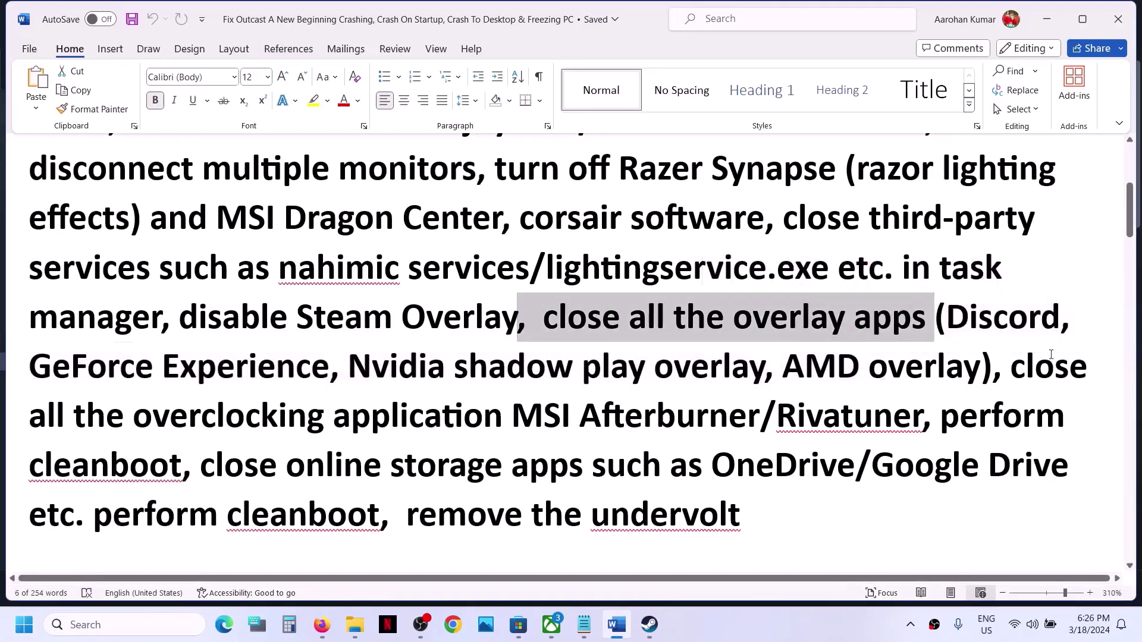
drag(1014, 368, 214, 425)
drag(133, 416, 490, 418)
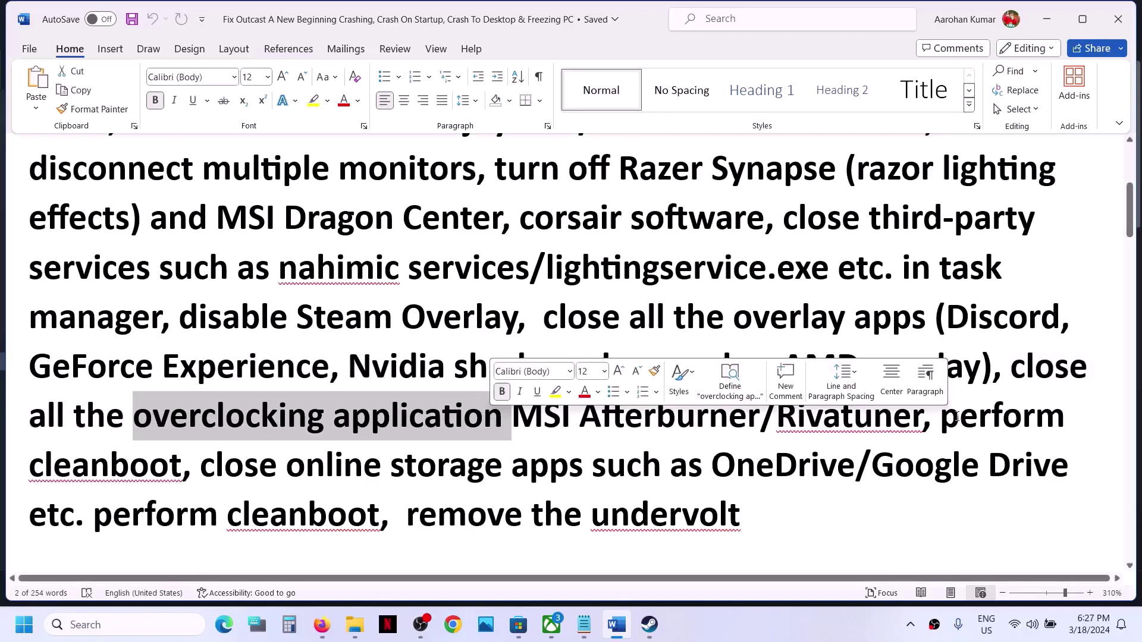
drag(957, 417, 1012, 466)
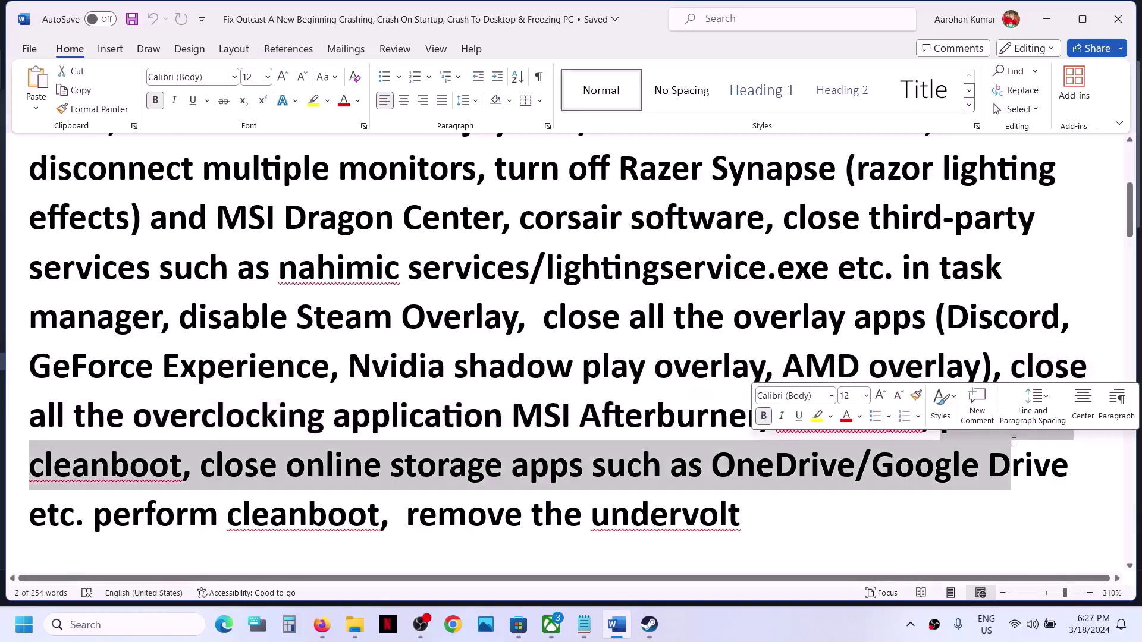
click(179, 627)
text(syst)
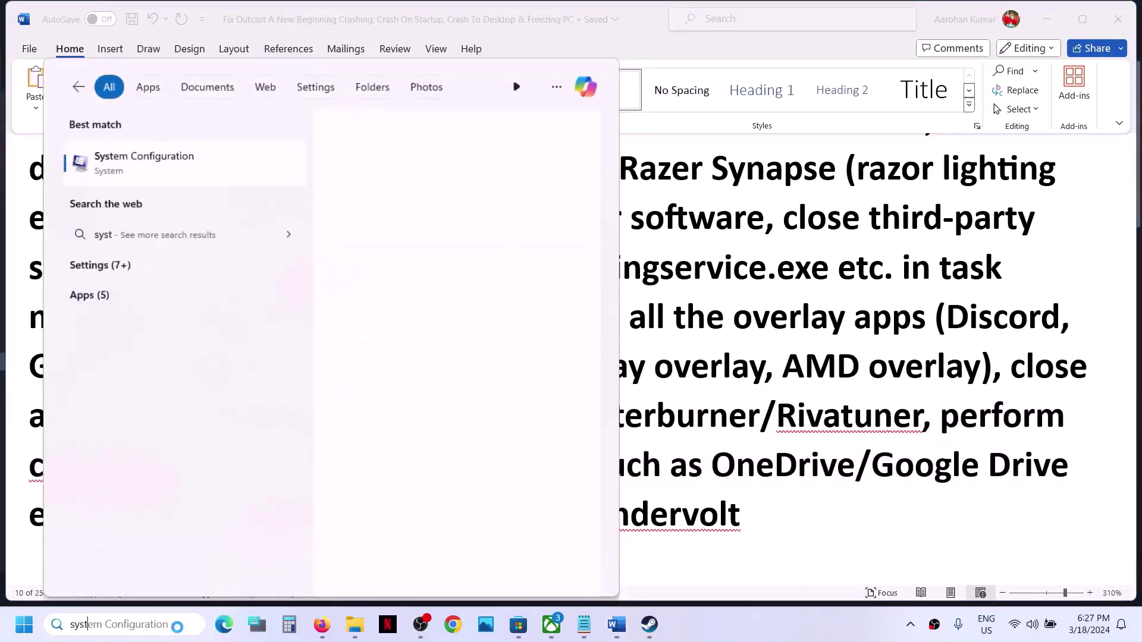
text(em Configuration)
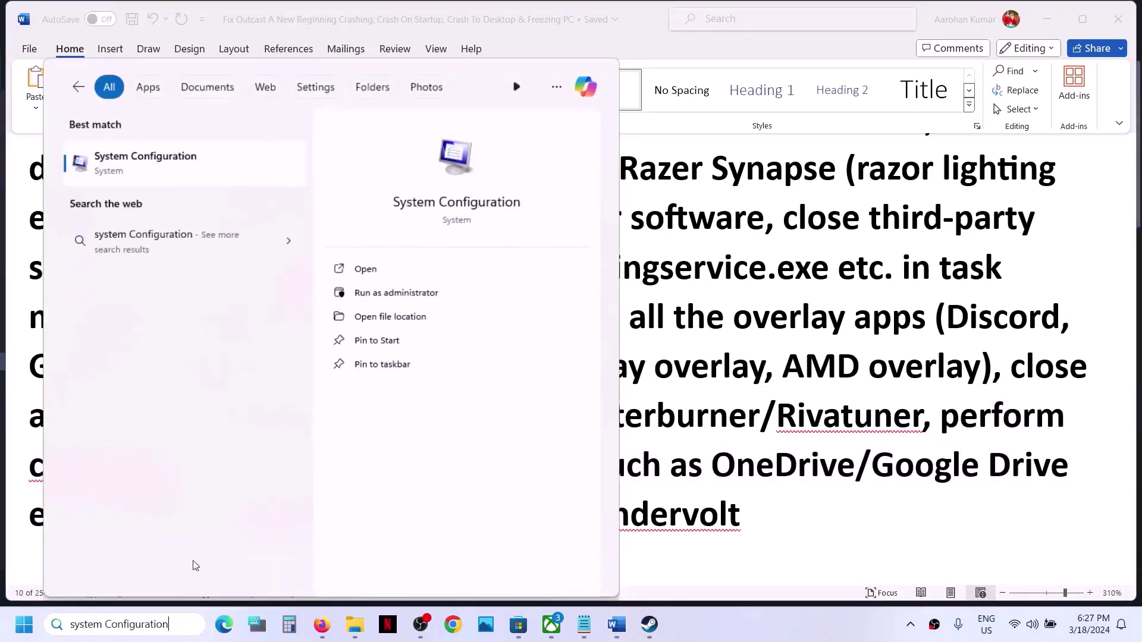
key(Return)
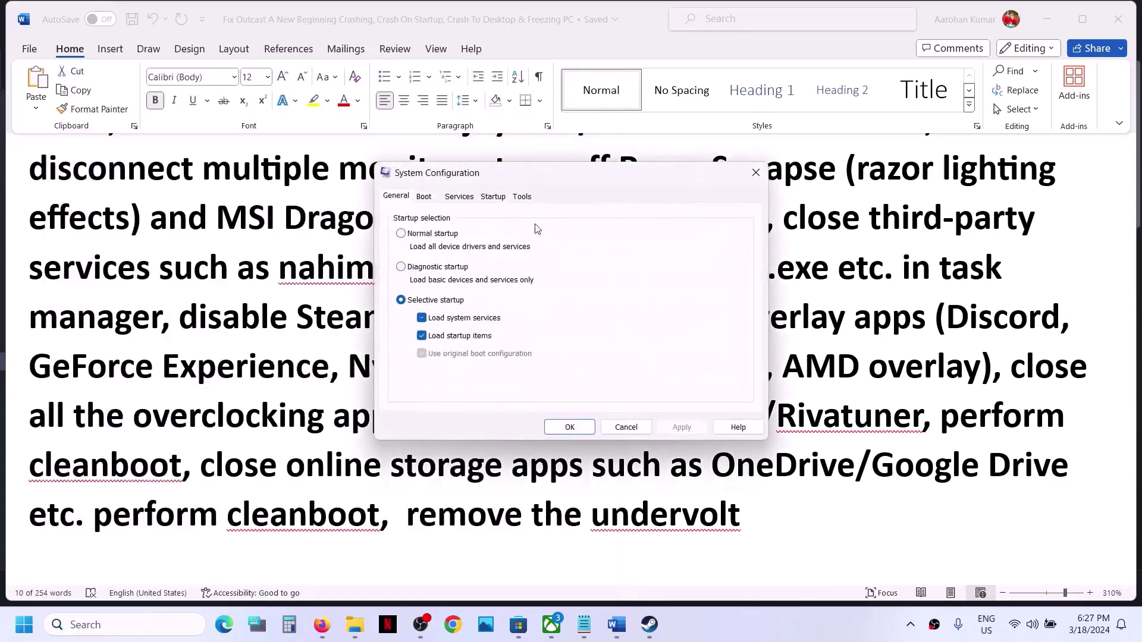
click(459, 196)
click(397, 400)
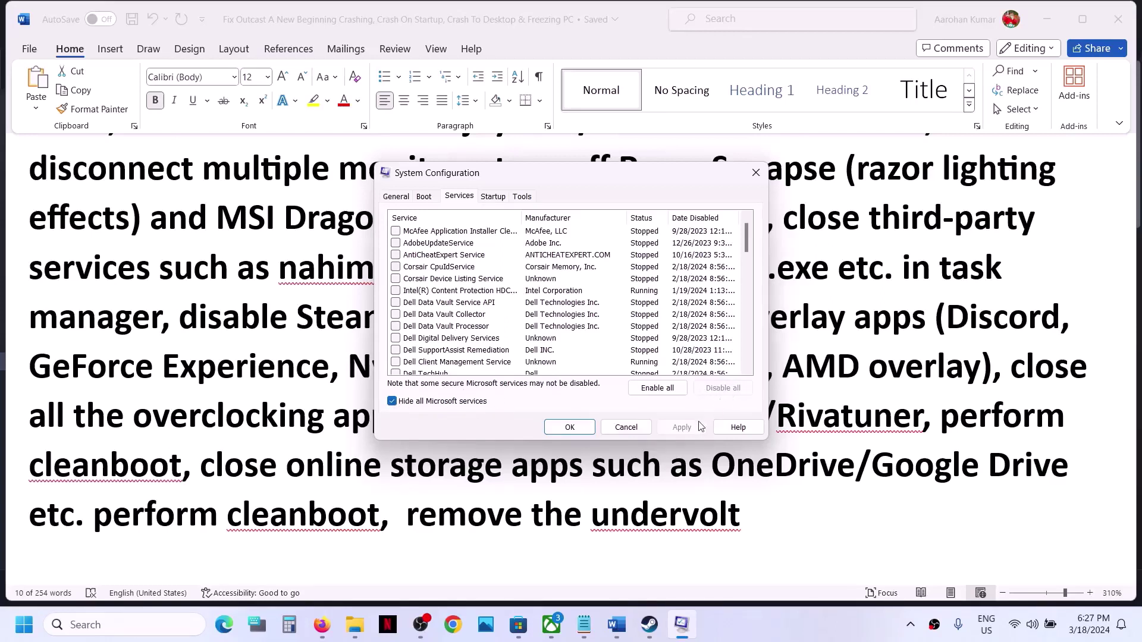
- Close System Configuration and highlight Step 2's OneDrive and MSI Afterburner advice
click(571, 428)
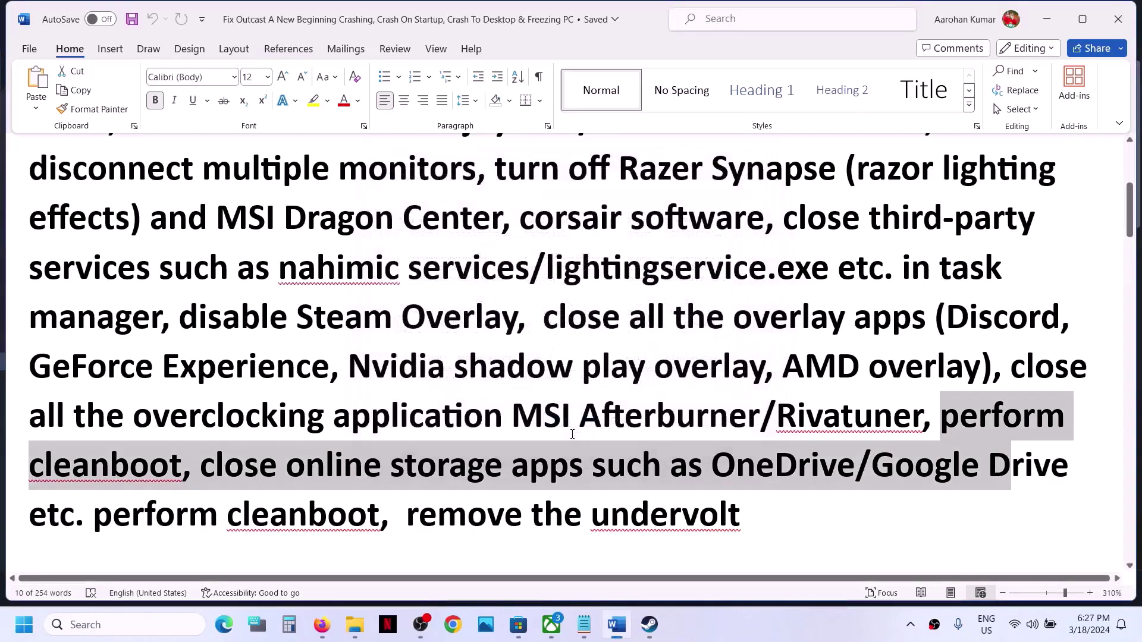
click(497, 415)
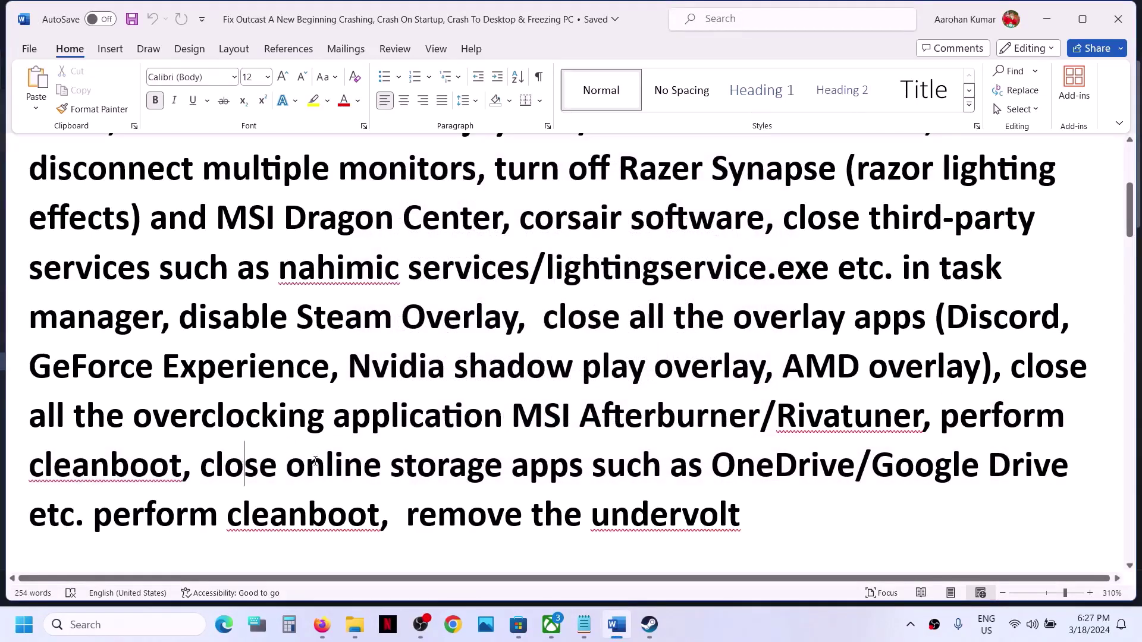
drag(241, 463, 780, 469)
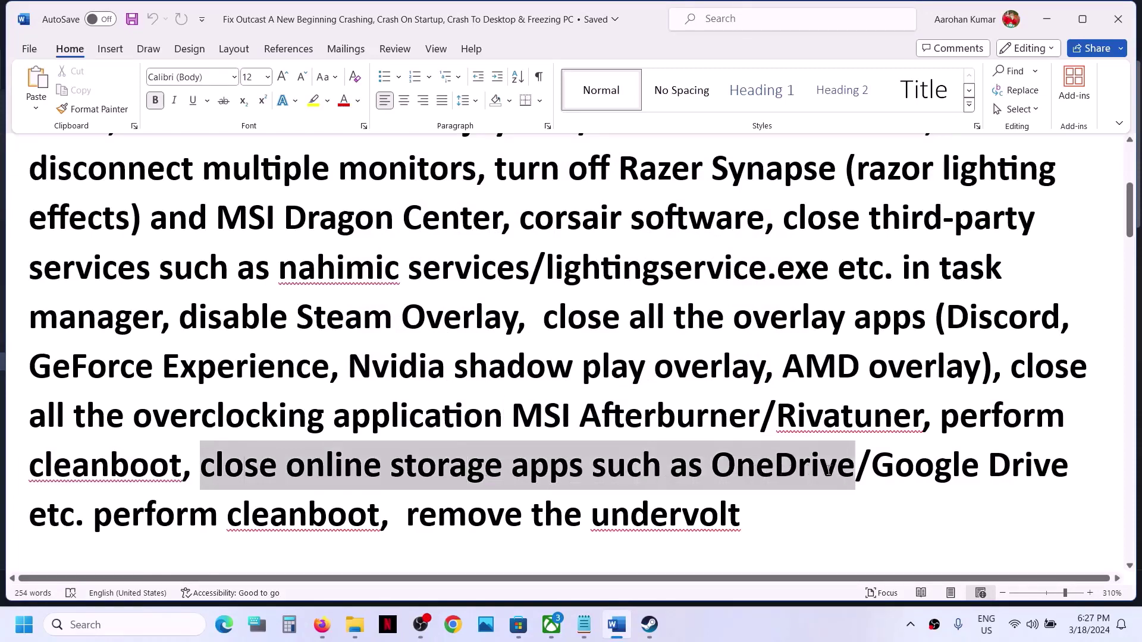
drag(863, 473, 56, 517)
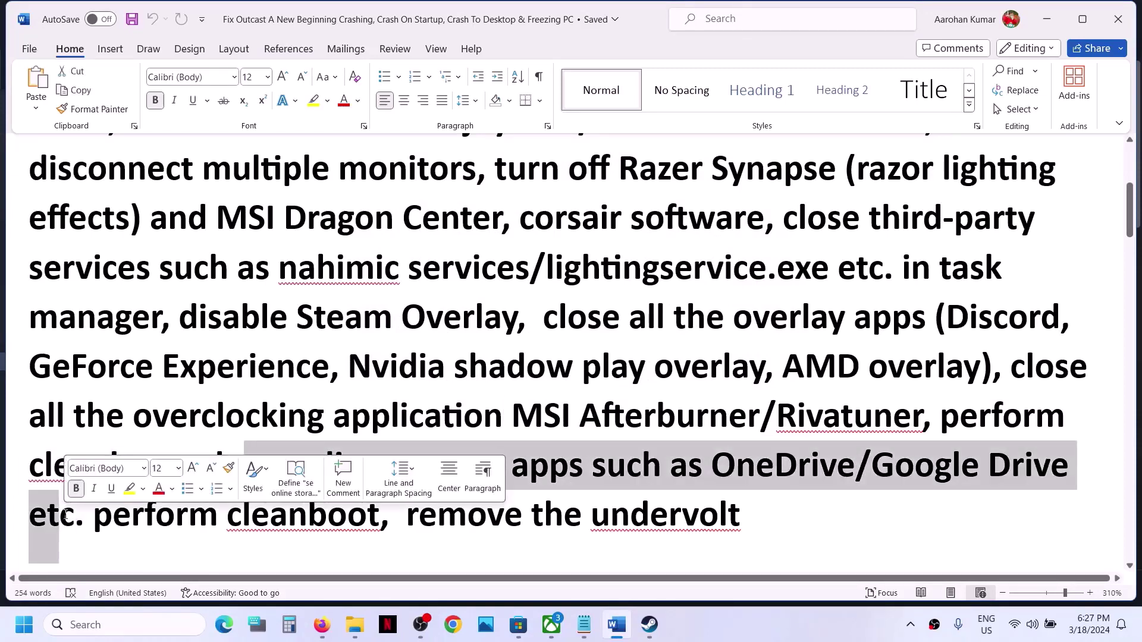
click(405, 518)
drag(764, 521, 524, 432)
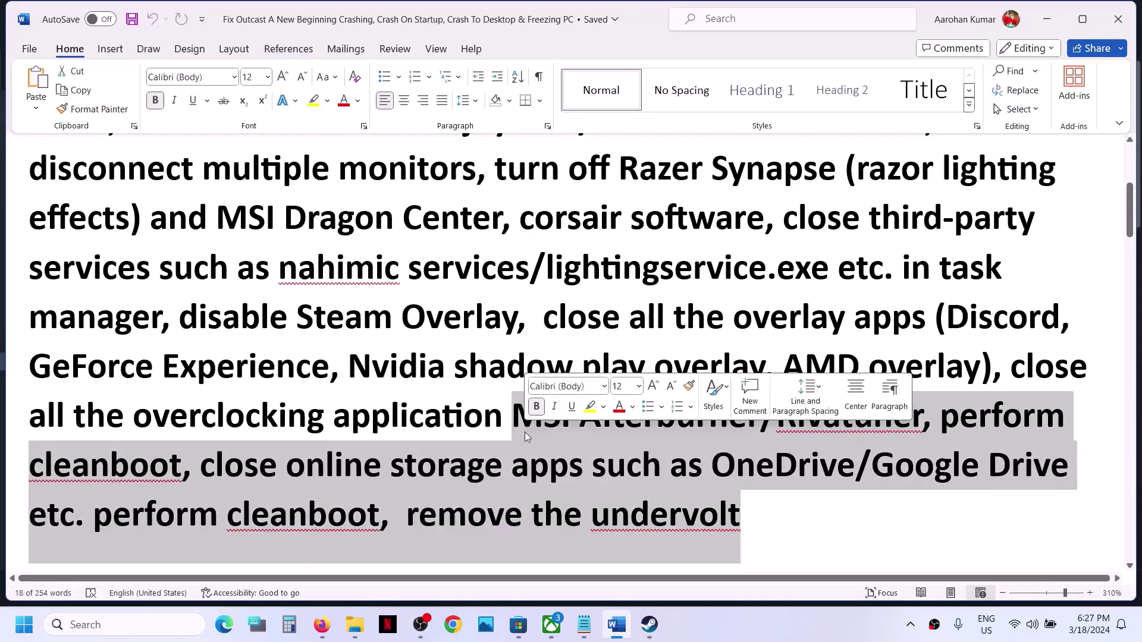
- Highlight Step 3's antivirus instruction and open Windows Settings with Win+I
scroll(525, 432, down, 3)
drag(144, 396, 890, 389)
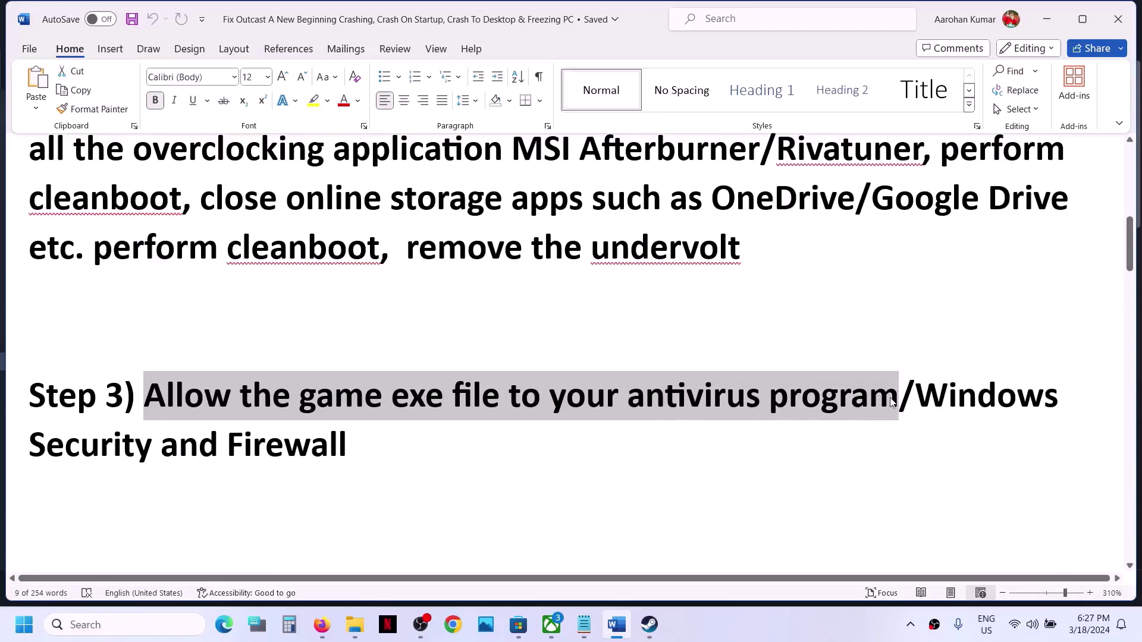
key(super+i)
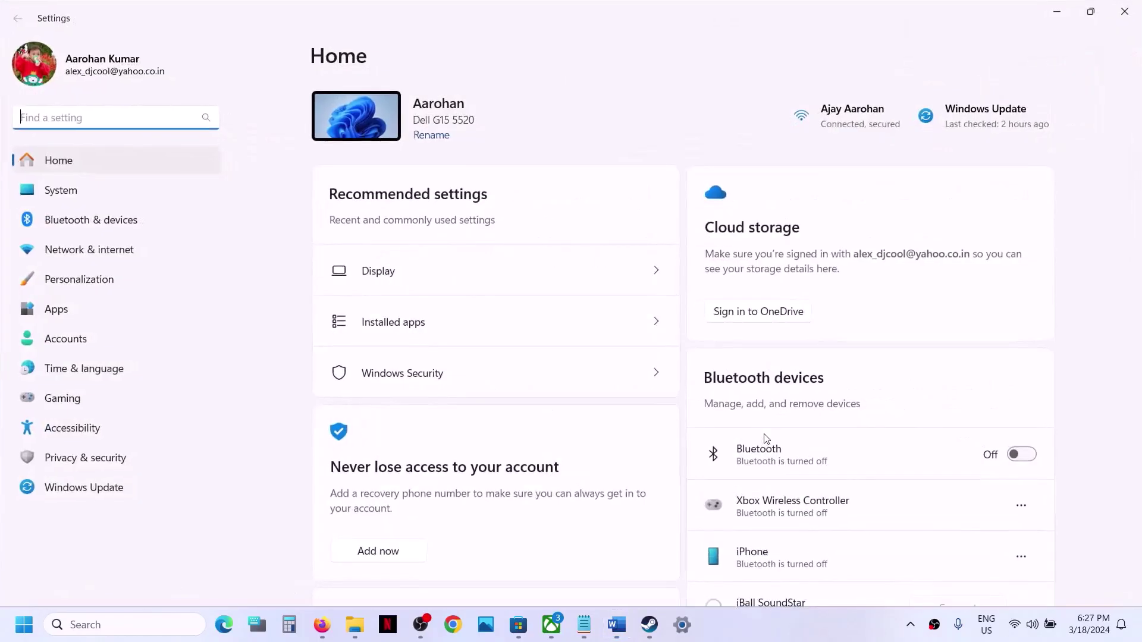
- Go to Privacy & security > Windows Security and open Virus & threat protection
click(100, 460)
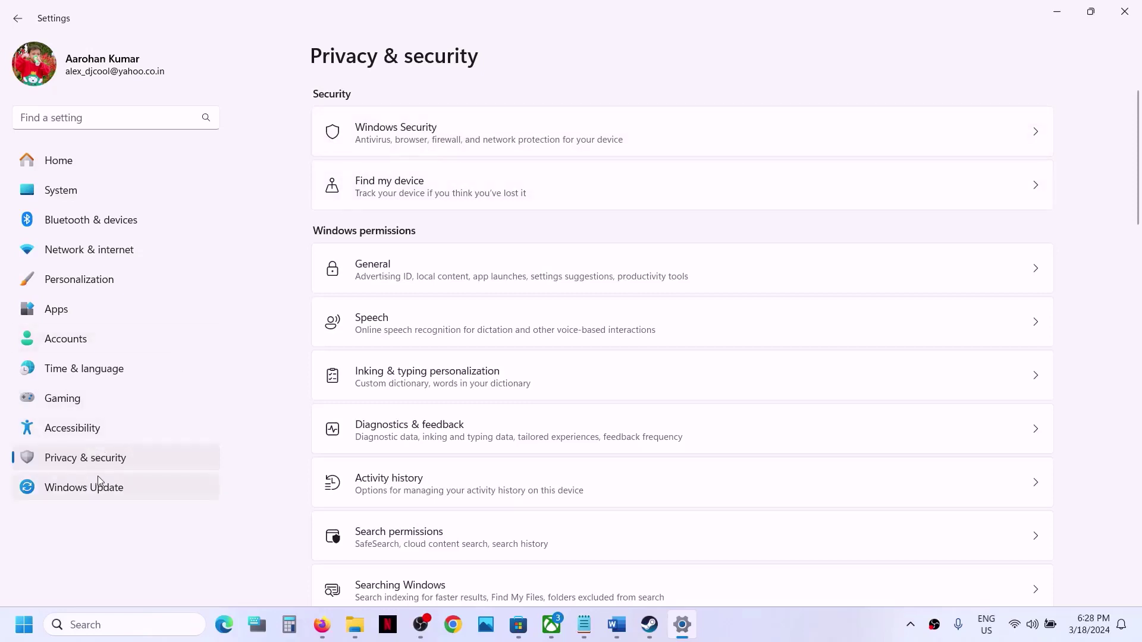
click(407, 134)
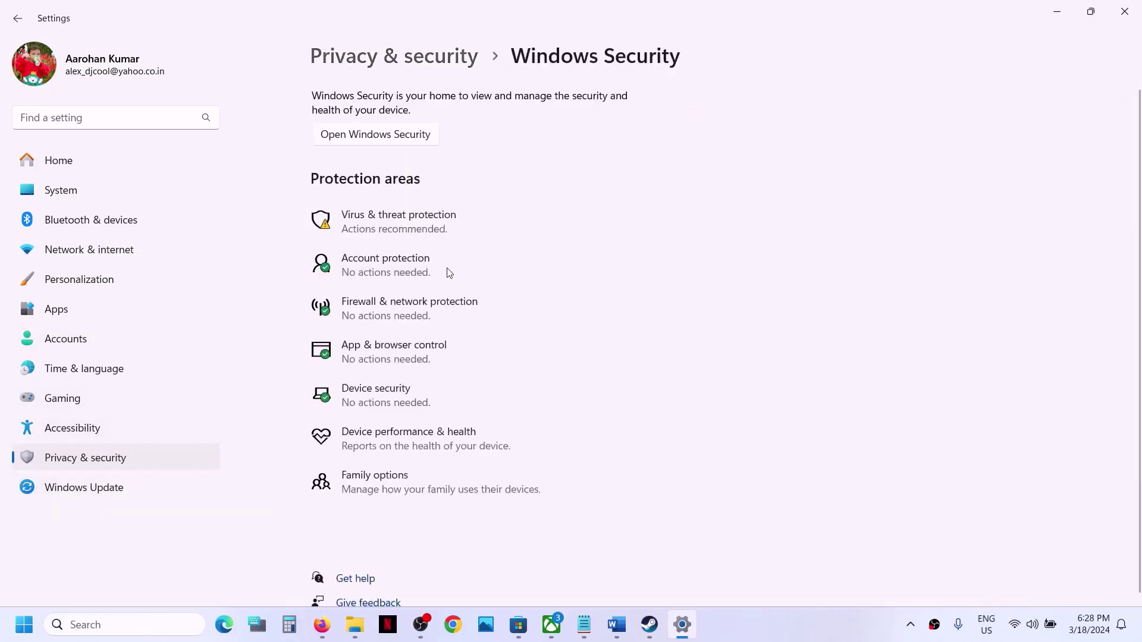
click(413, 226)
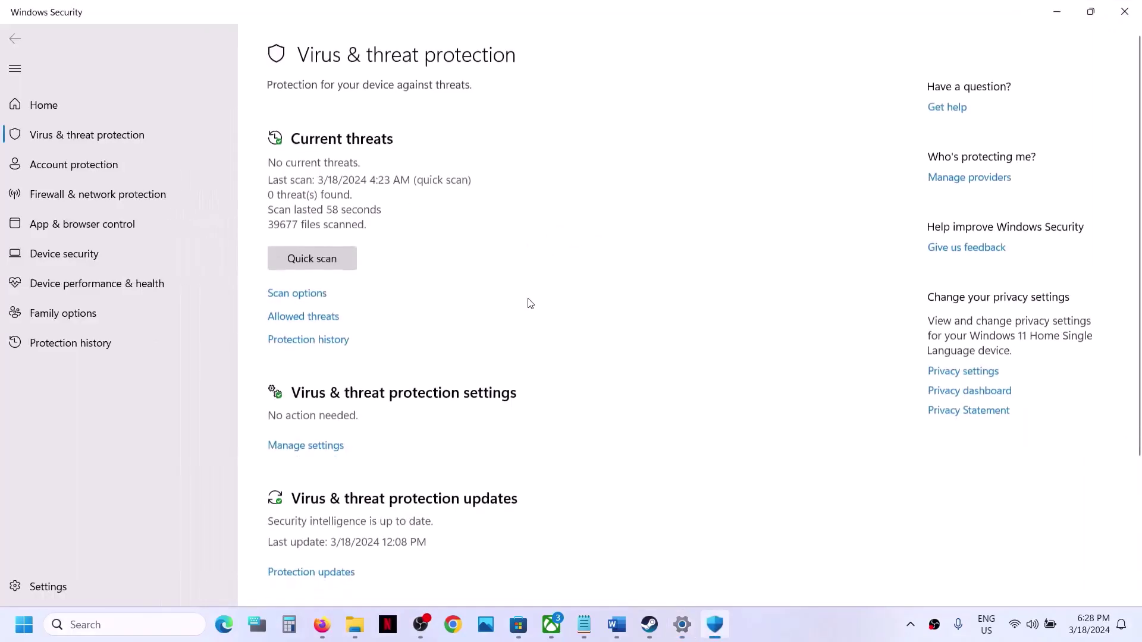
- Under Manage ransomware protection, start adding an allowed Controlled folder access app via Browse all apps
scroll(529, 303, down, 5)
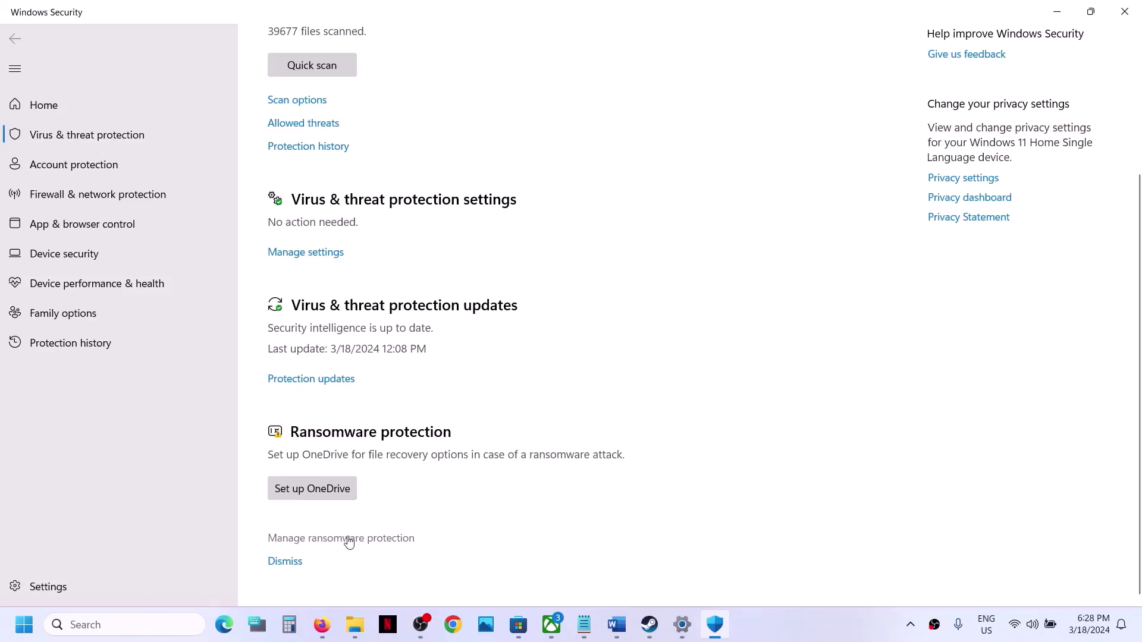
click(352, 540)
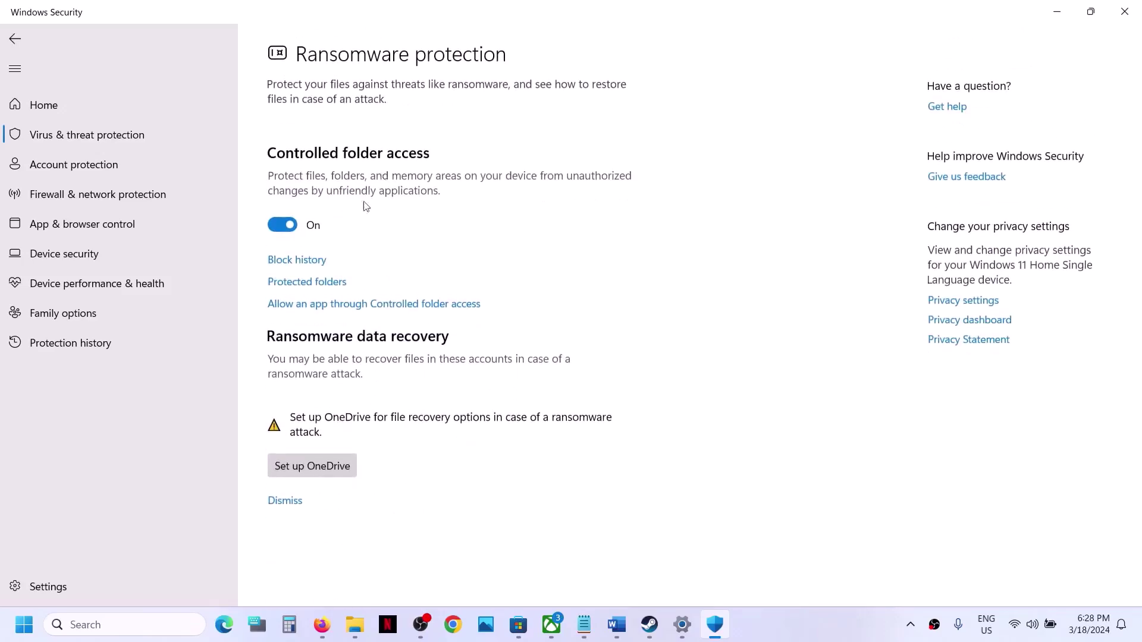
click(403, 305)
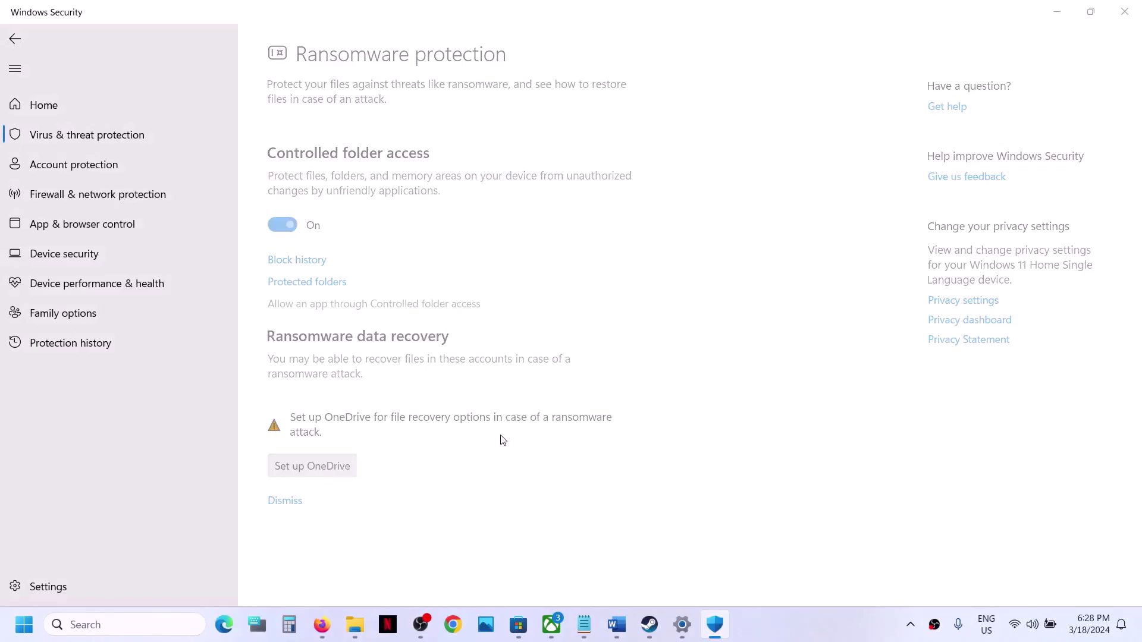
scroll(538, 291, down, 3)
scroll(395, 79, up, 4)
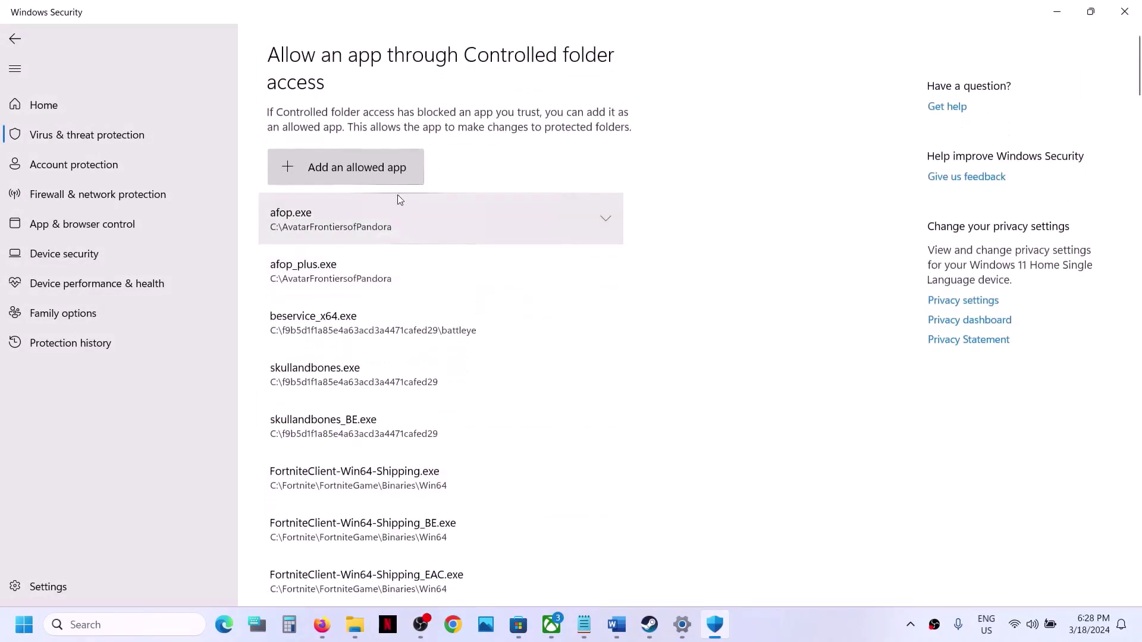
click(377, 169)
click(366, 227)
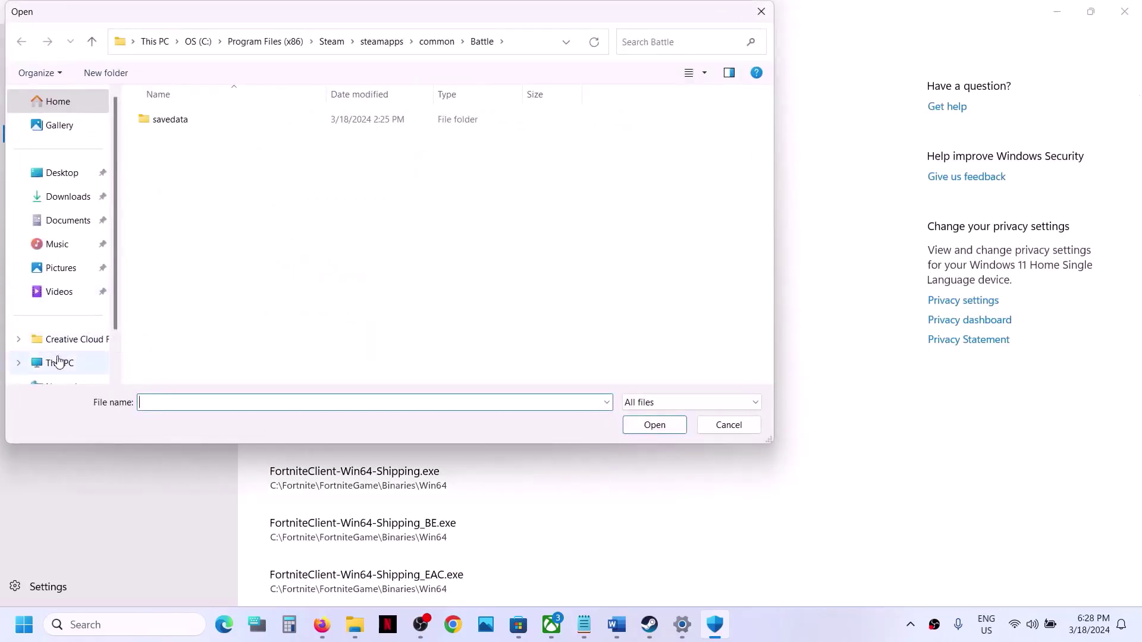
- Allow O2 from C:\Program Files (x86)\Steam\steamapps\common\Outcast - A New Beginning Demo
click(59, 362)
double_click(254, 142)
scroll(254, 147, down, 5)
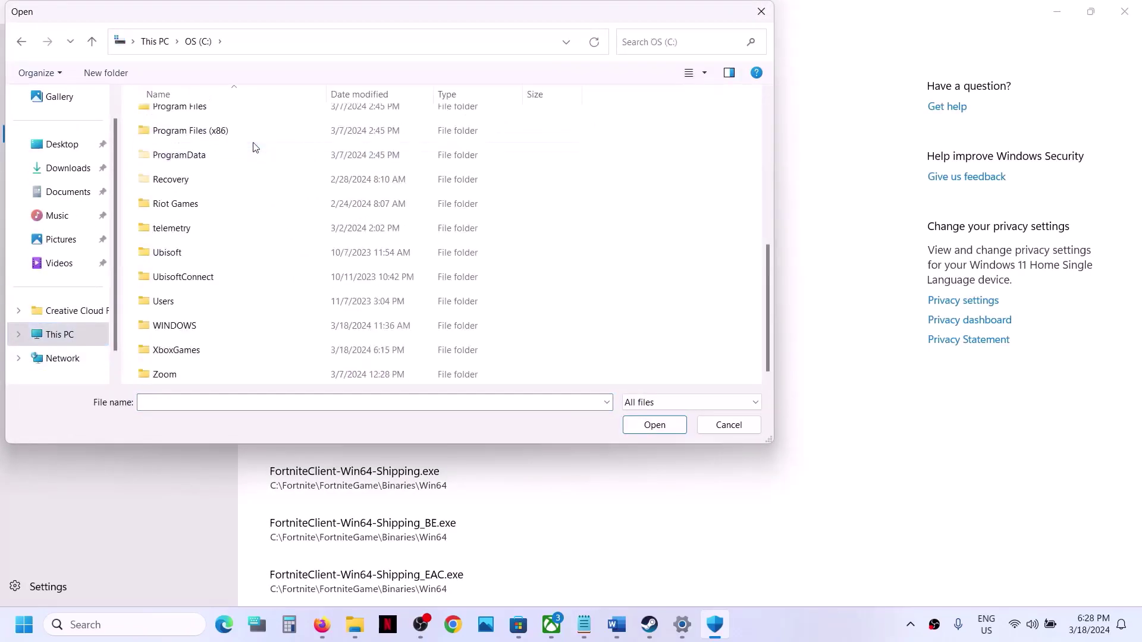
double_click(220, 131)
scroll(264, 307, down, 3)
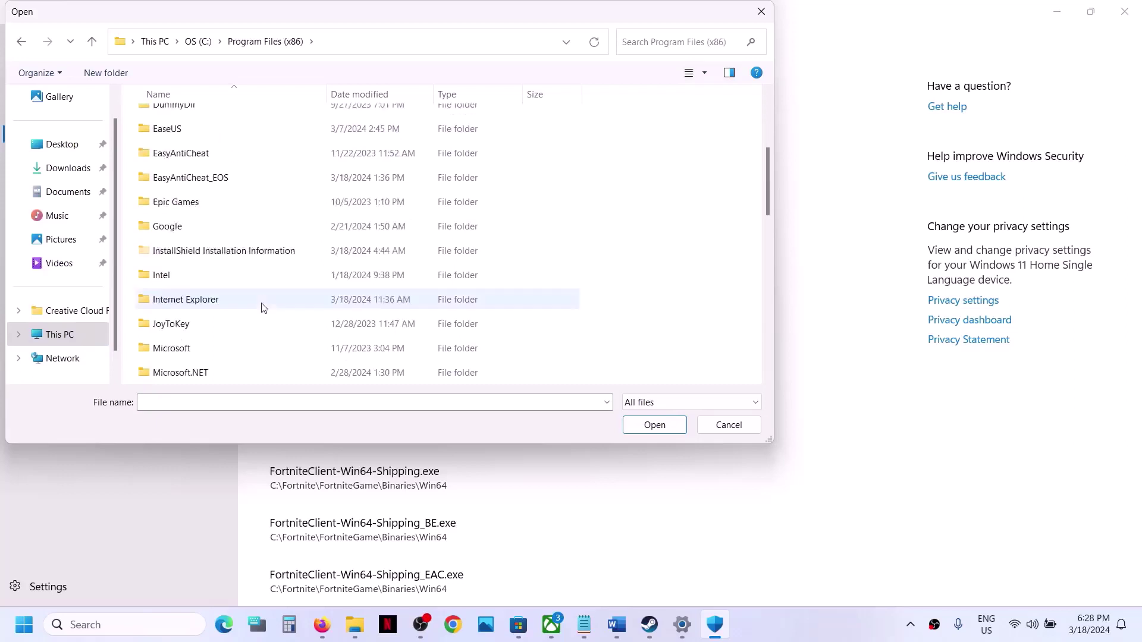
scroll(263, 308, down, 10)
double_click(186, 140)
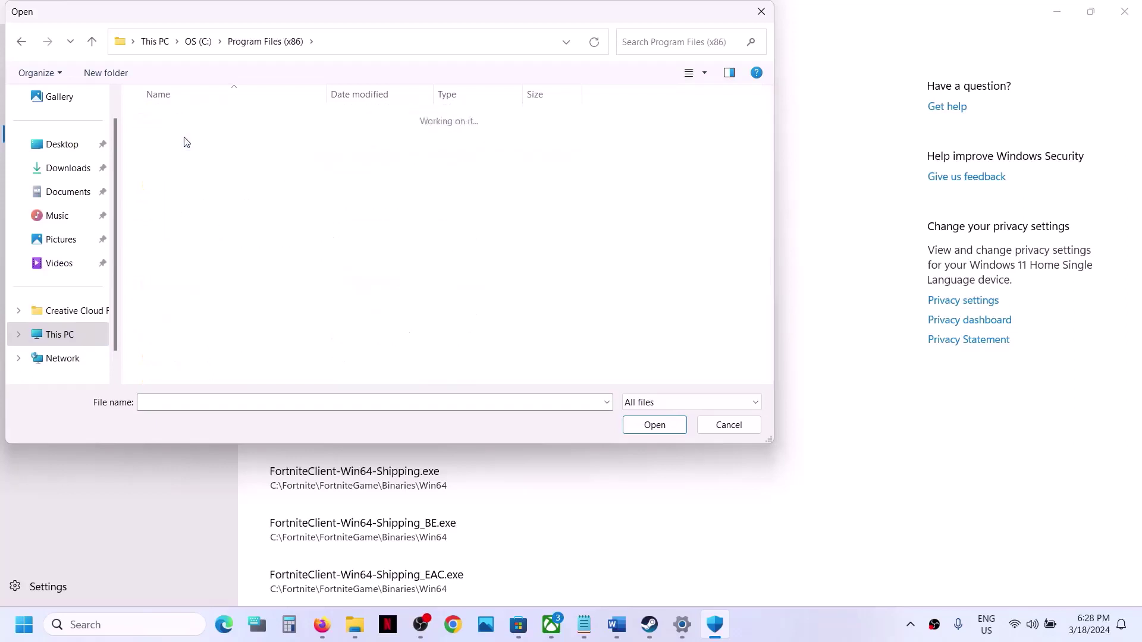
scroll(196, 214, down, 5)
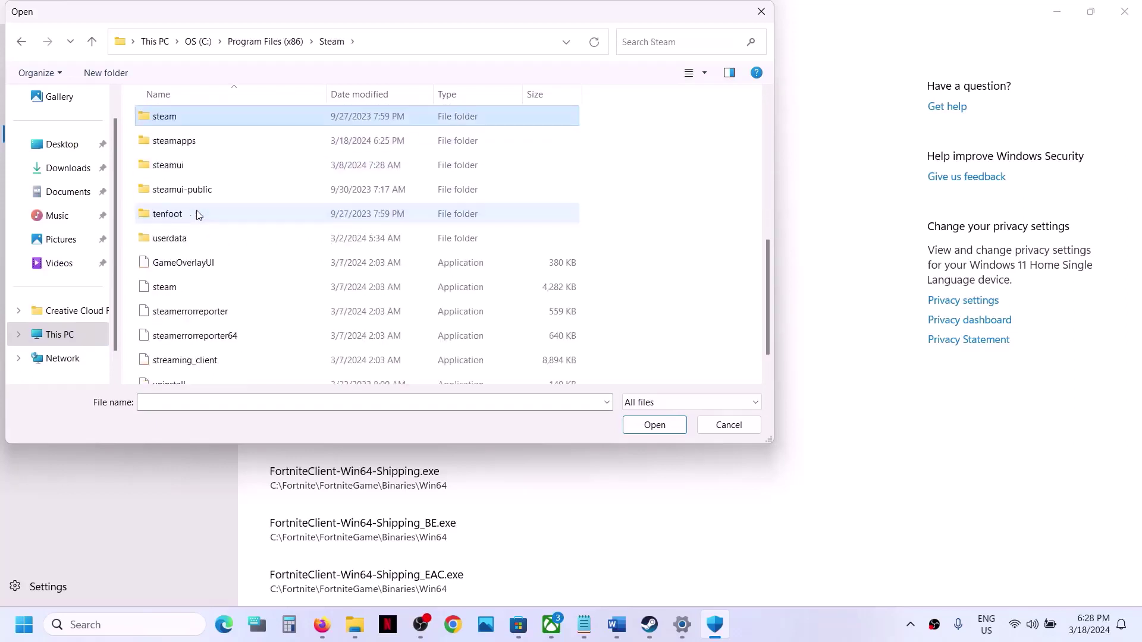
double_click(177, 143)
double_click(186, 119)
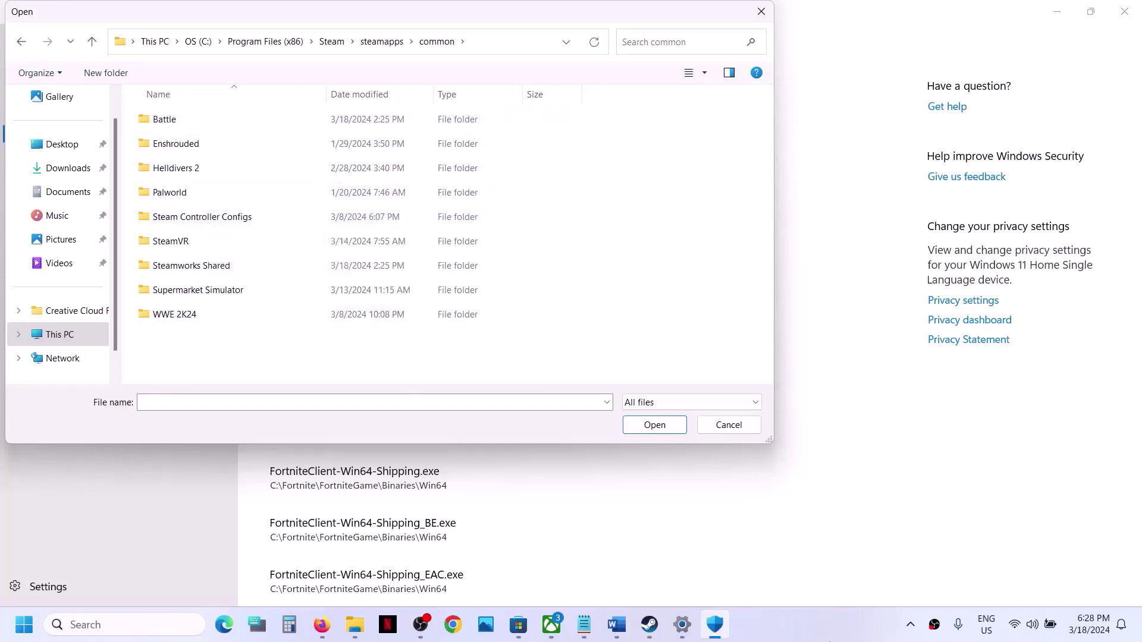
click(829, 636)
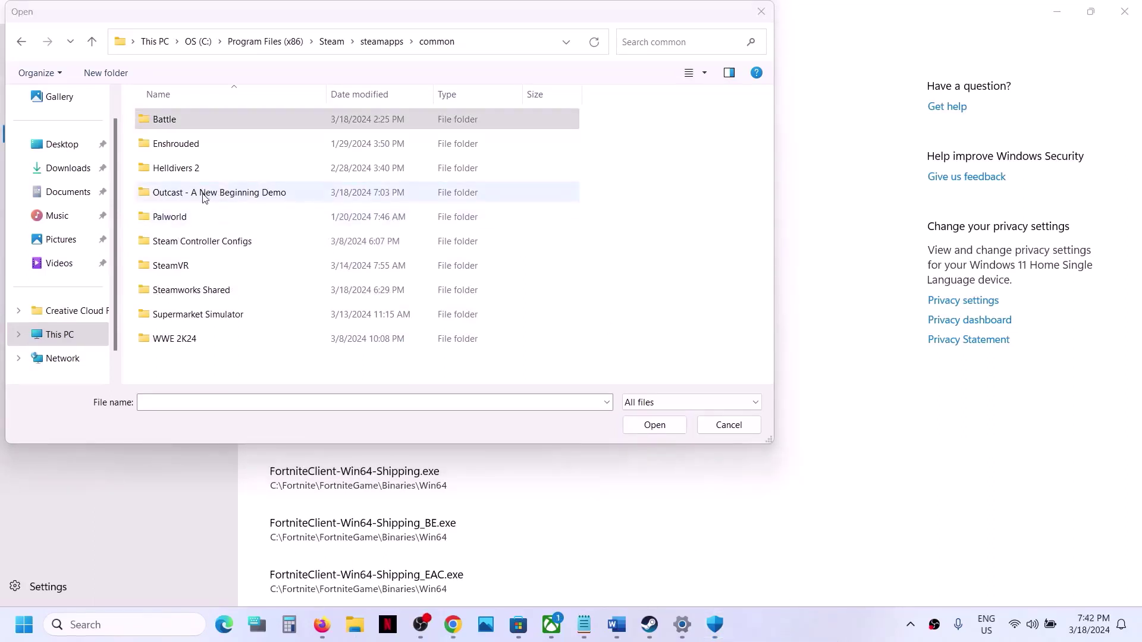
double_click(204, 197)
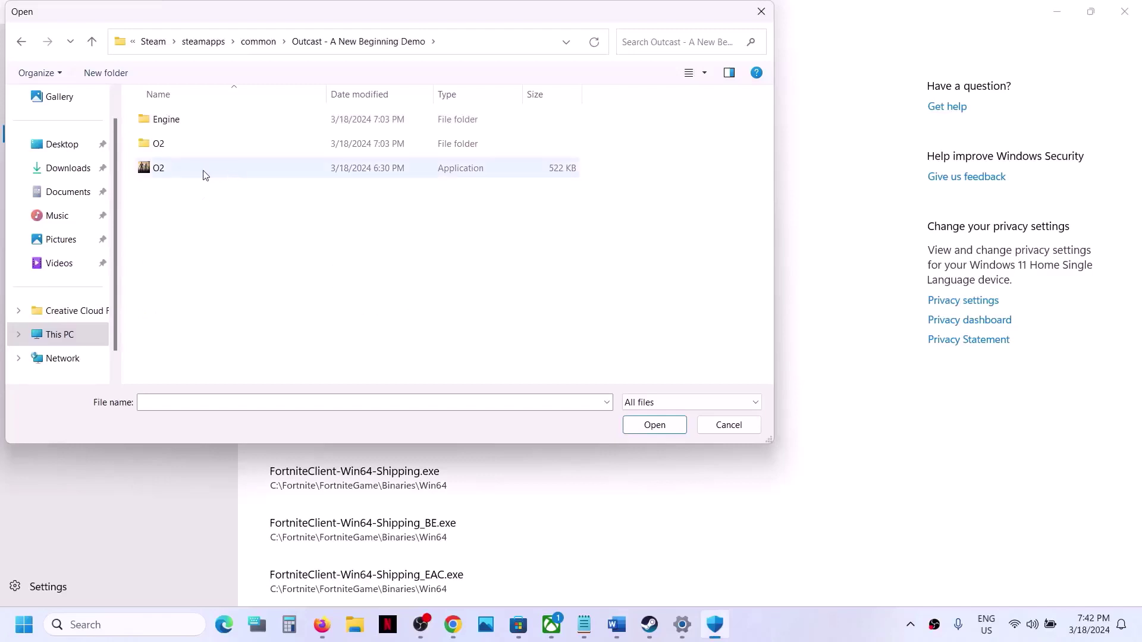
click(188, 172)
click(655, 426)
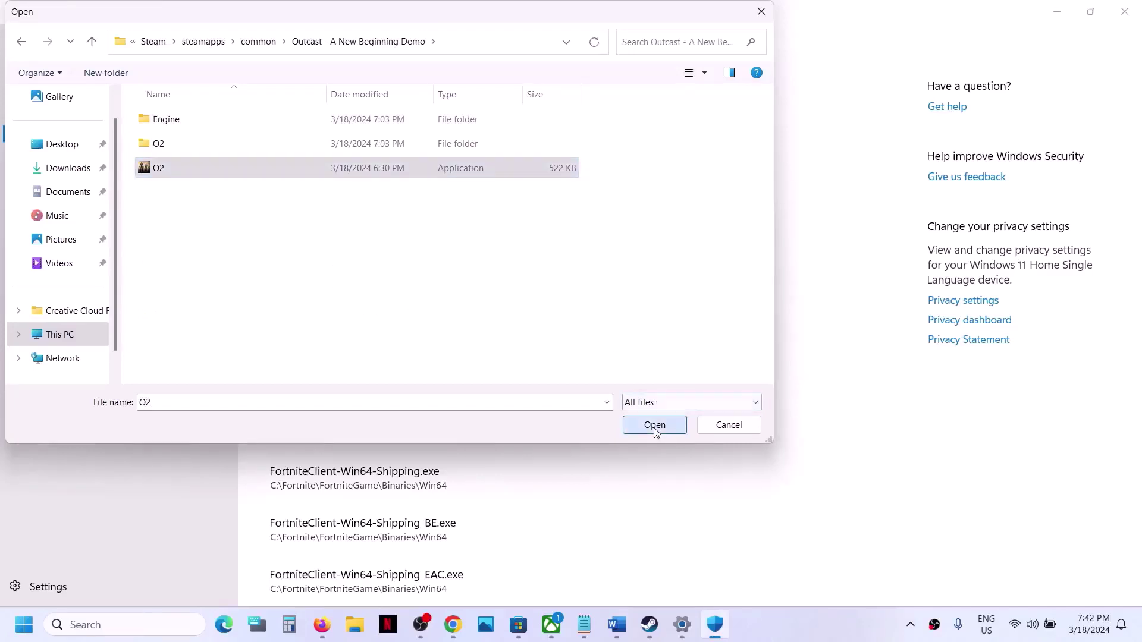
- Also allow O2\Binaries\Win64\O2-Win64-Shipping through Controlled folder access
click(364, 172)
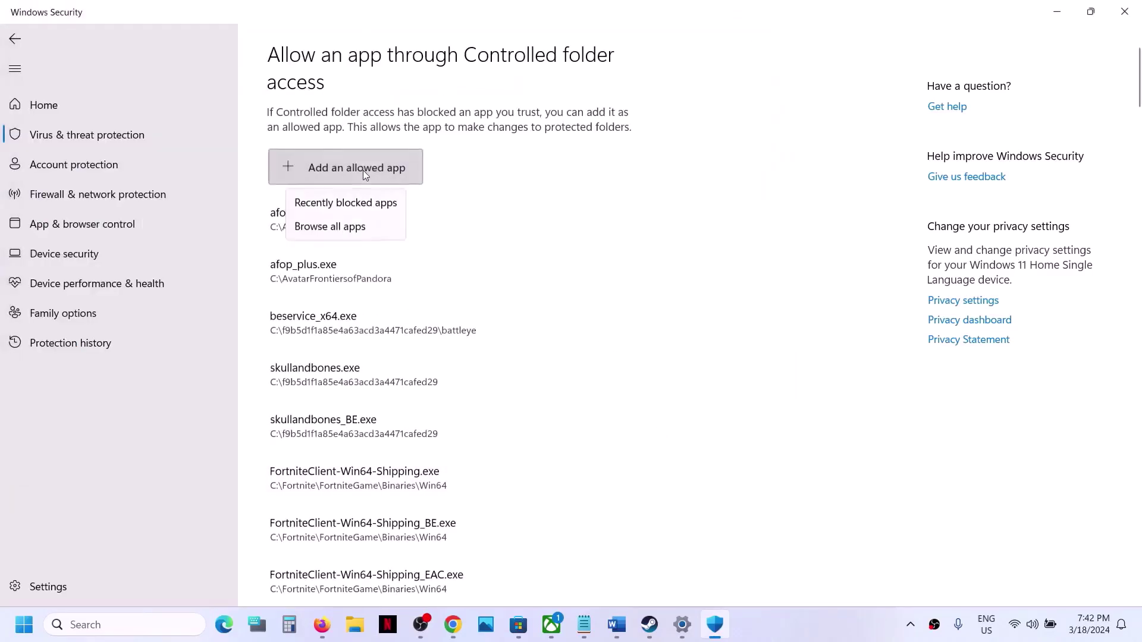
click(345, 224)
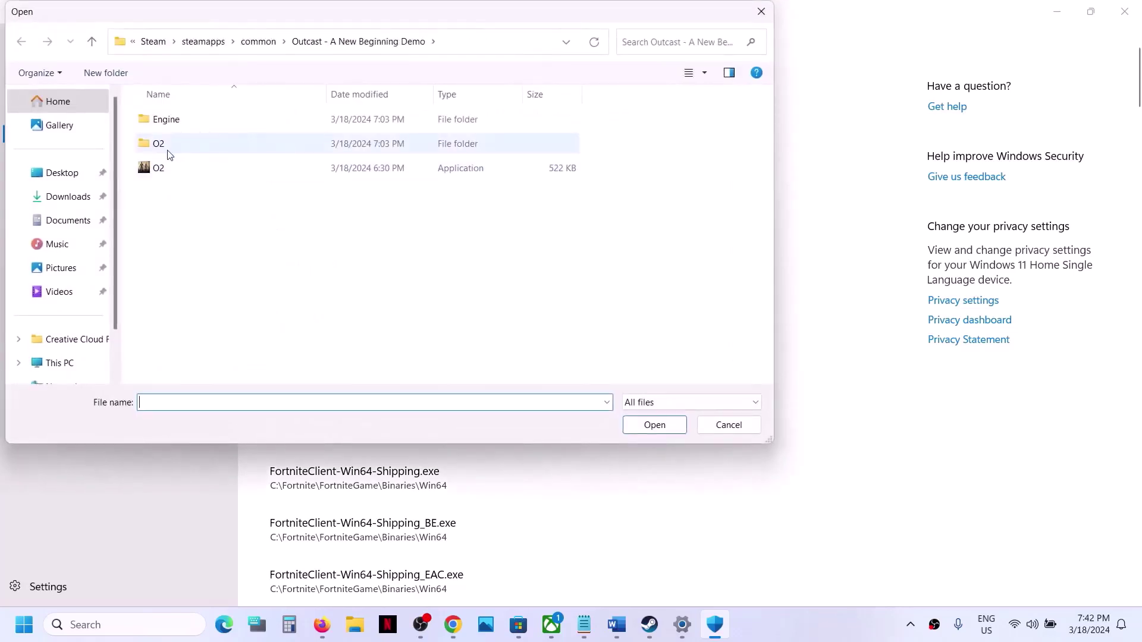
double_click(169, 154)
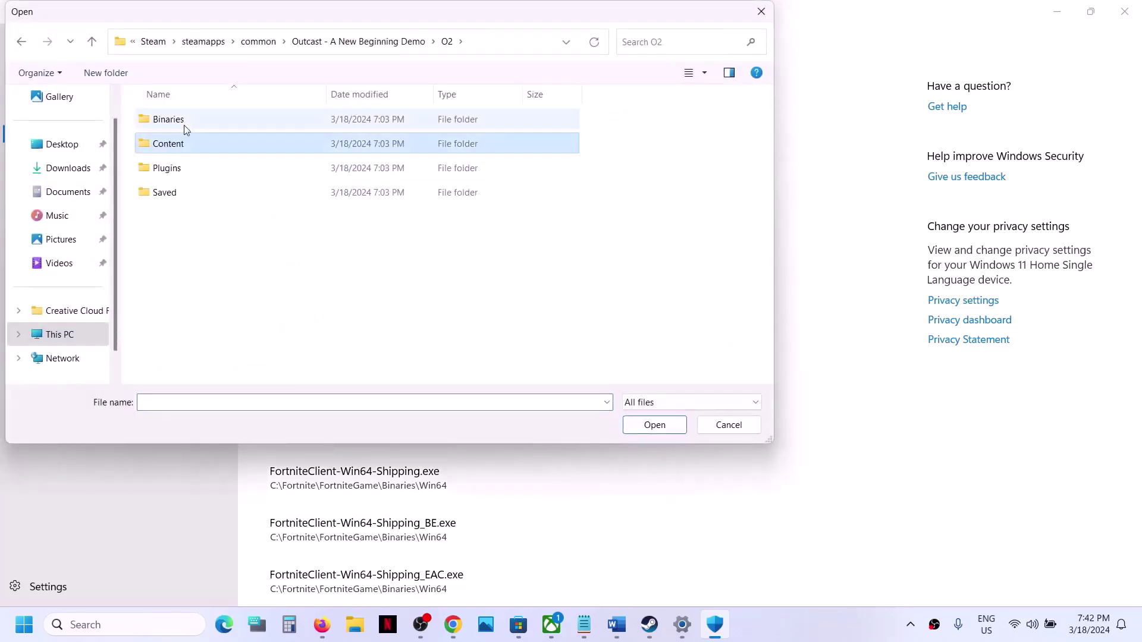
double_click(183, 122)
double_click(184, 122)
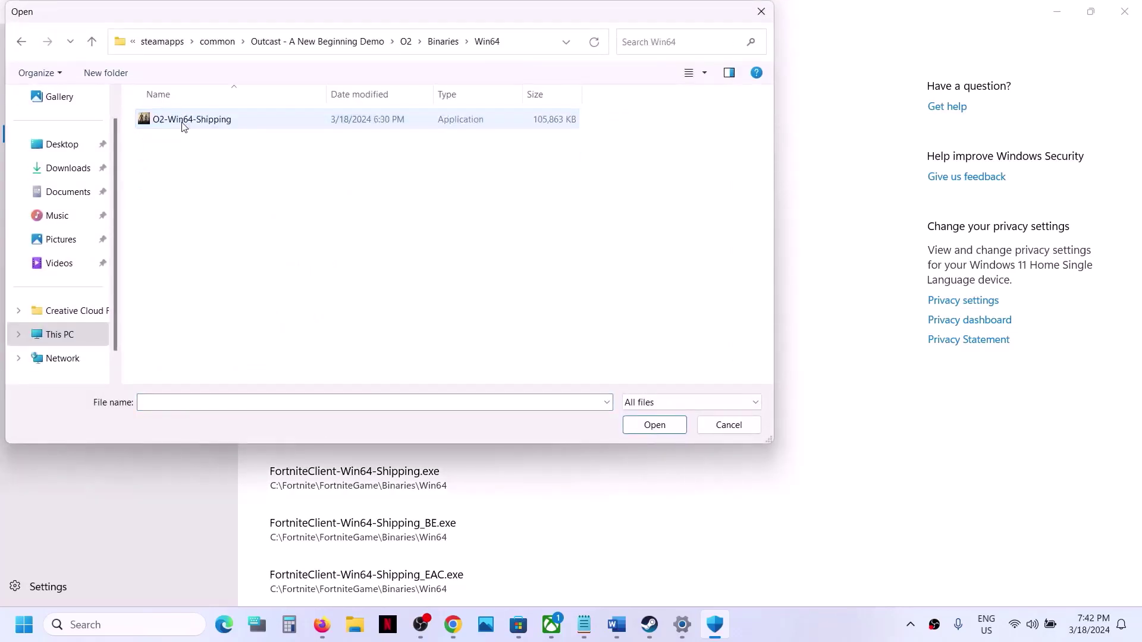
click(221, 120)
click(672, 429)
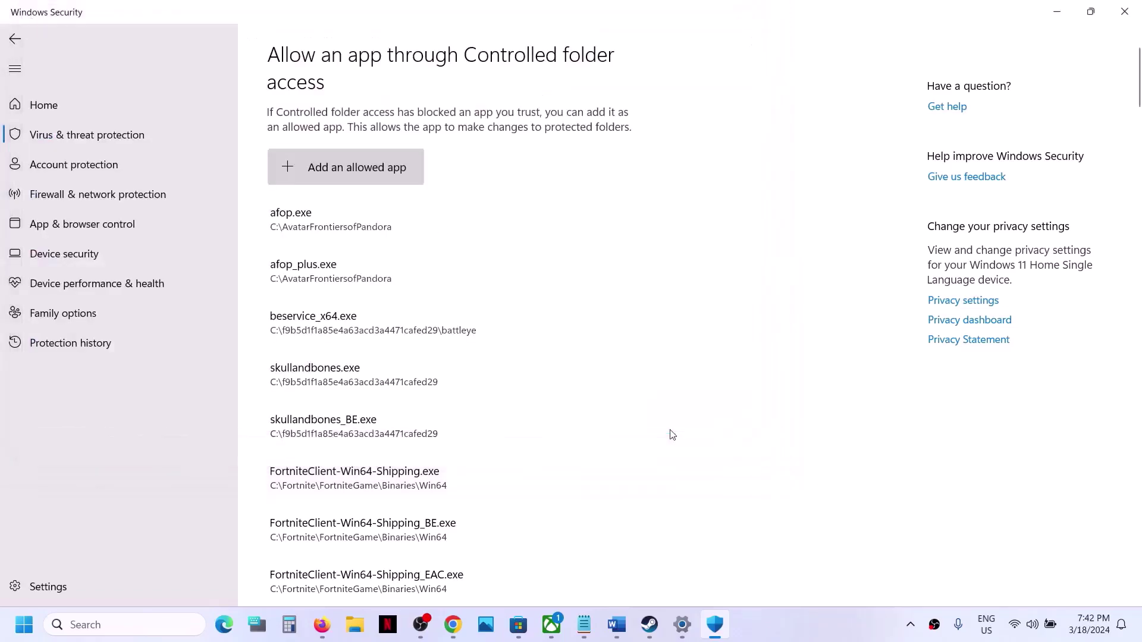
- Open Control Panel via search, reach Windows Defender Firewall's allowed apps list and unlock it for changes
click(178, 624)
text(ontrol)
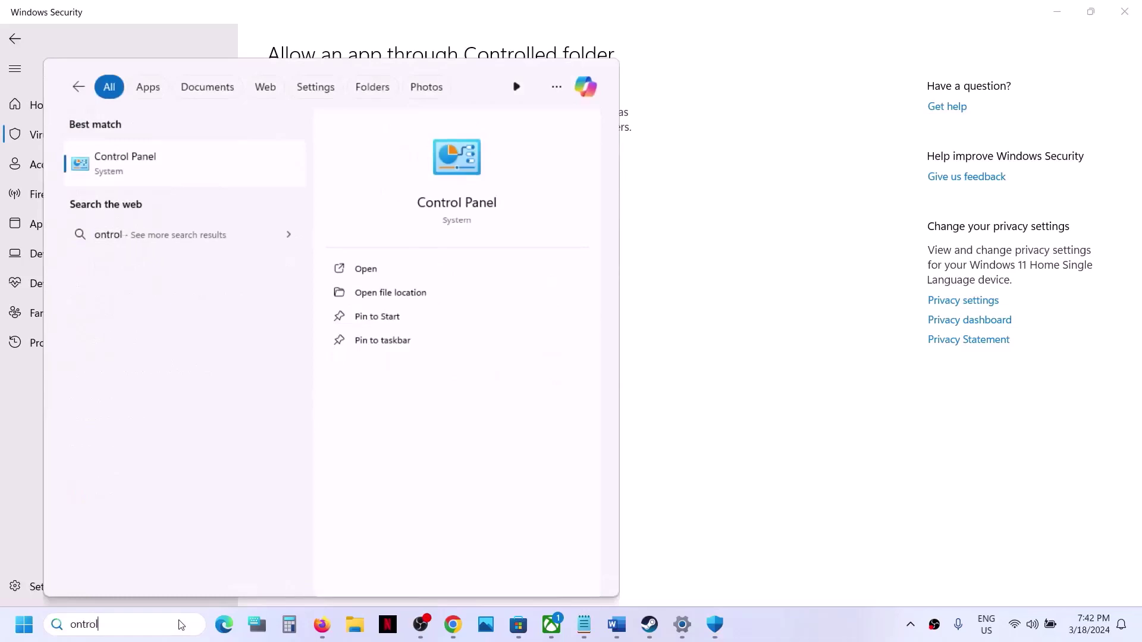
text(c)
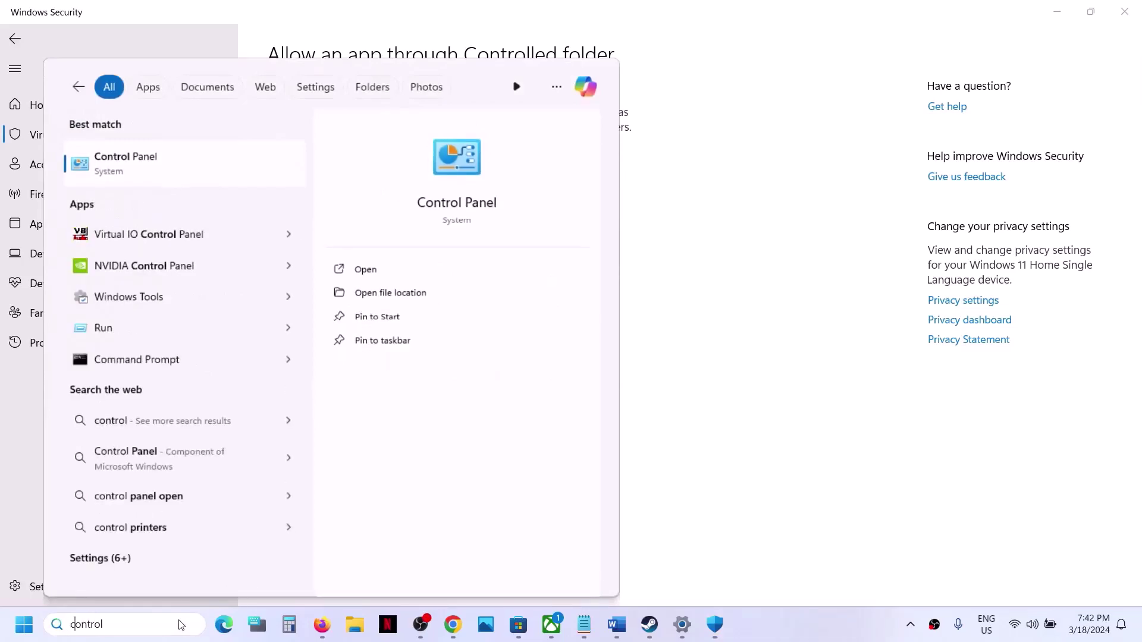
click(123, 232)
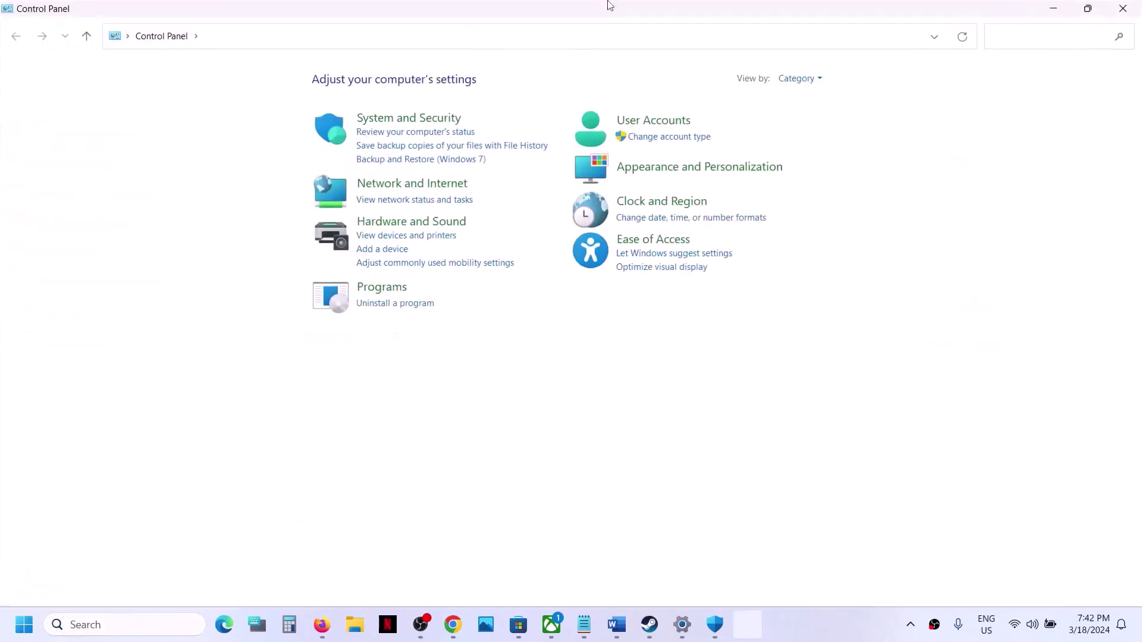
click(418, 124)
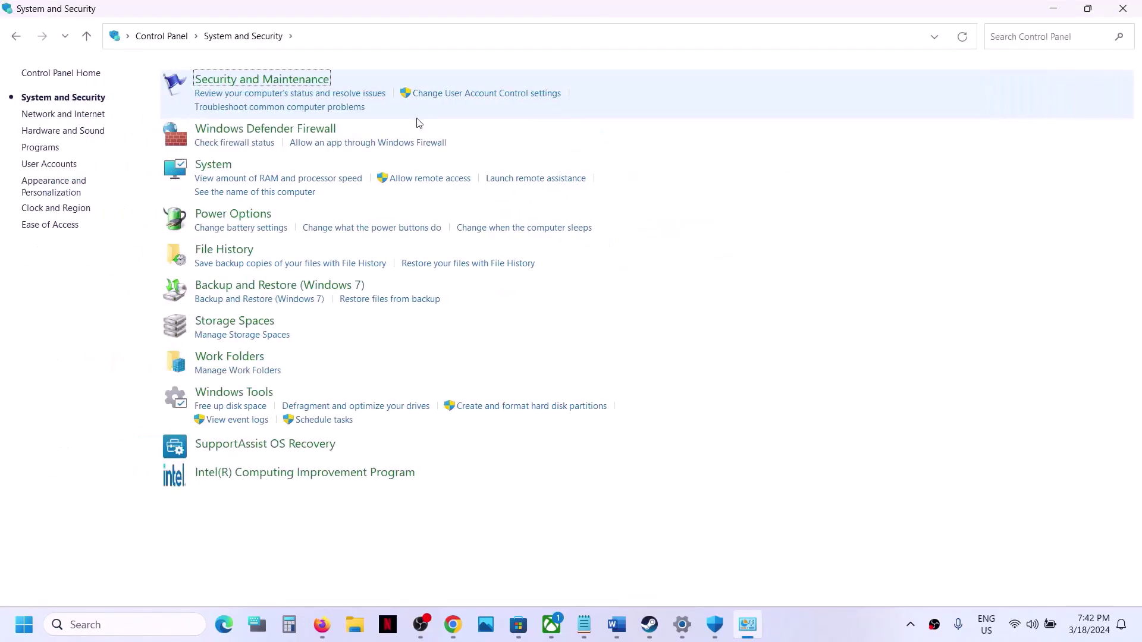
click(168, 127)
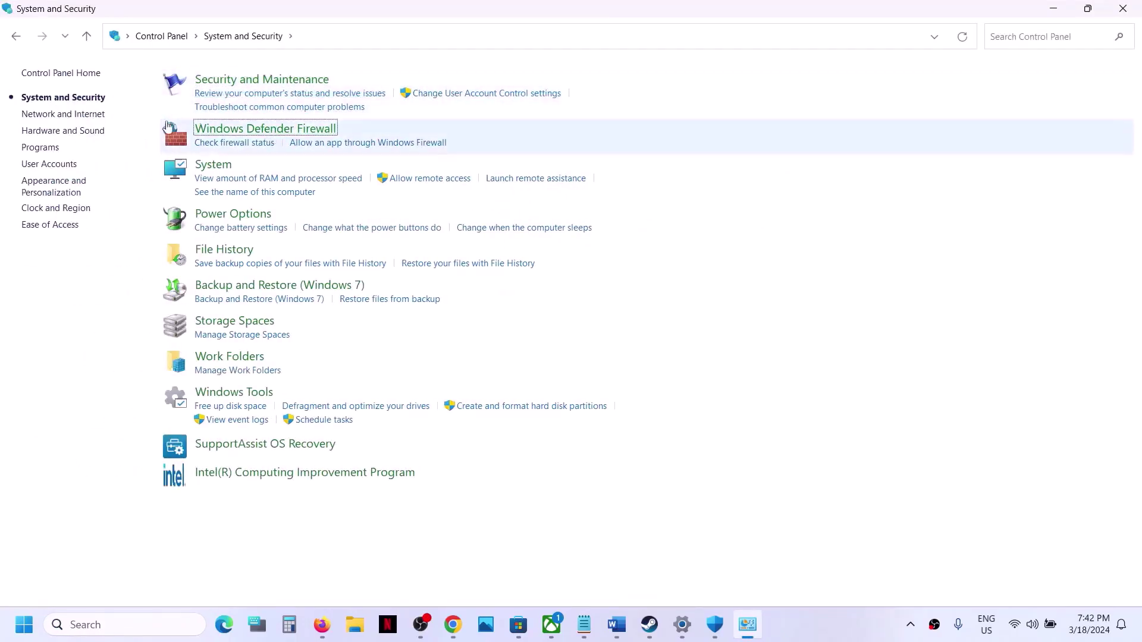
click(80, 112)
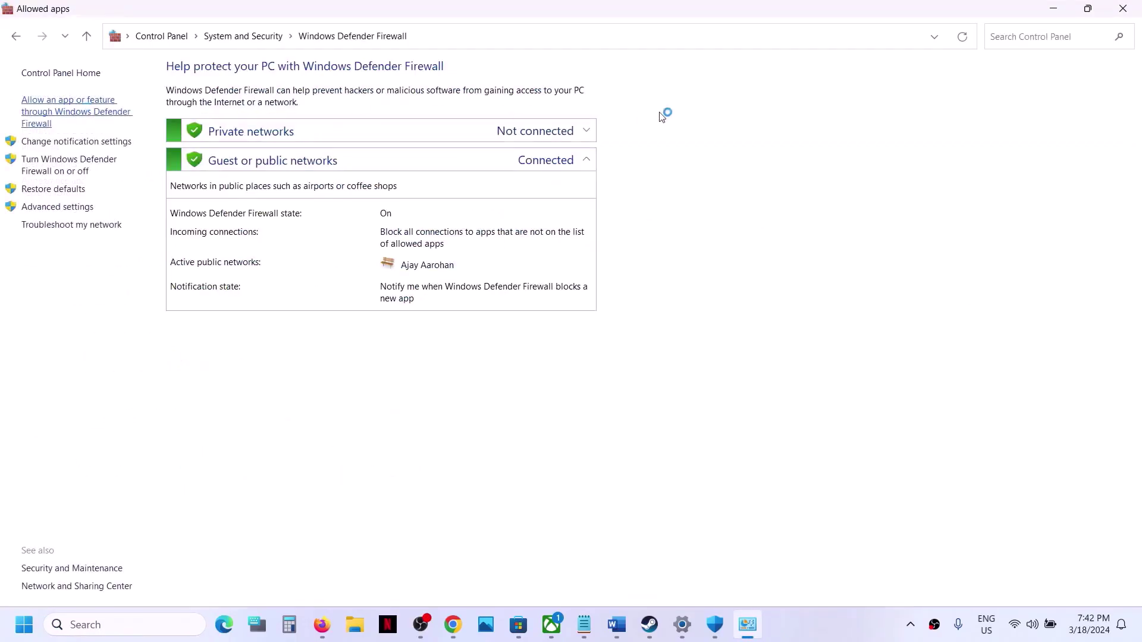
click(713, 110)
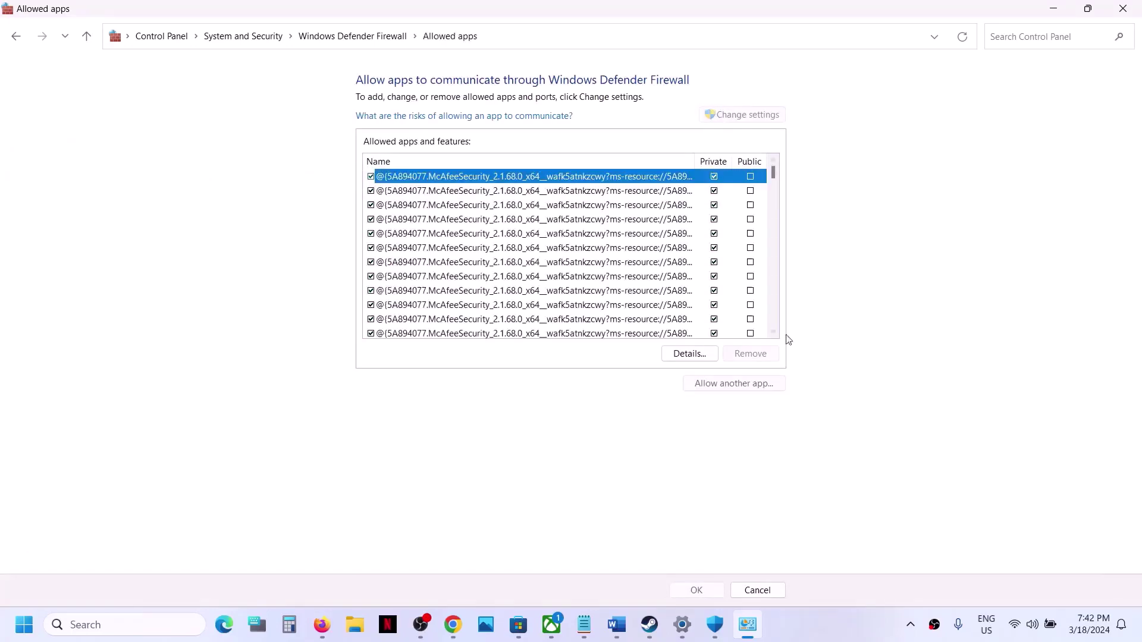
- Try adding the O2 launcher to the firewall's allowed apps; it is already an exception
click(749, 383)
click(668, 380)
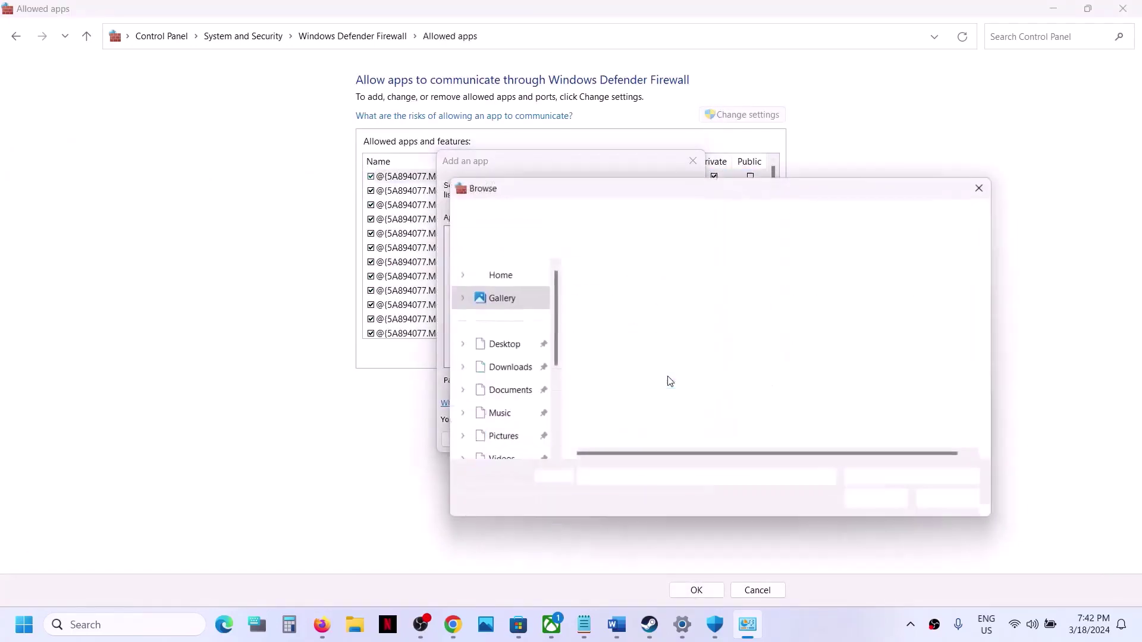
click(659, 222)
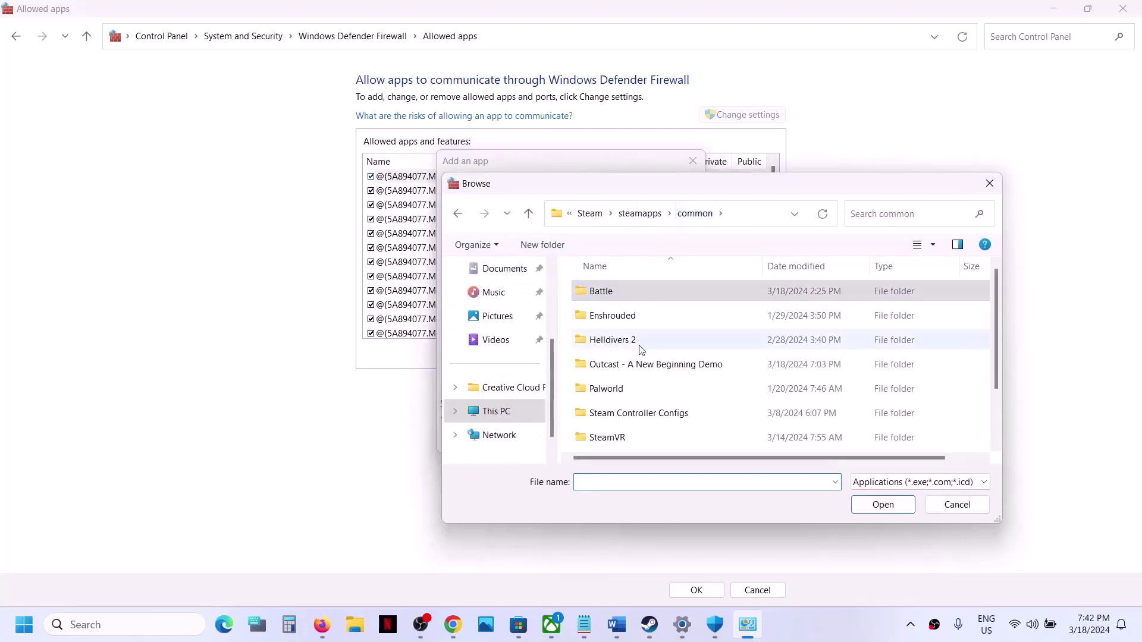
double_click(621, 364)
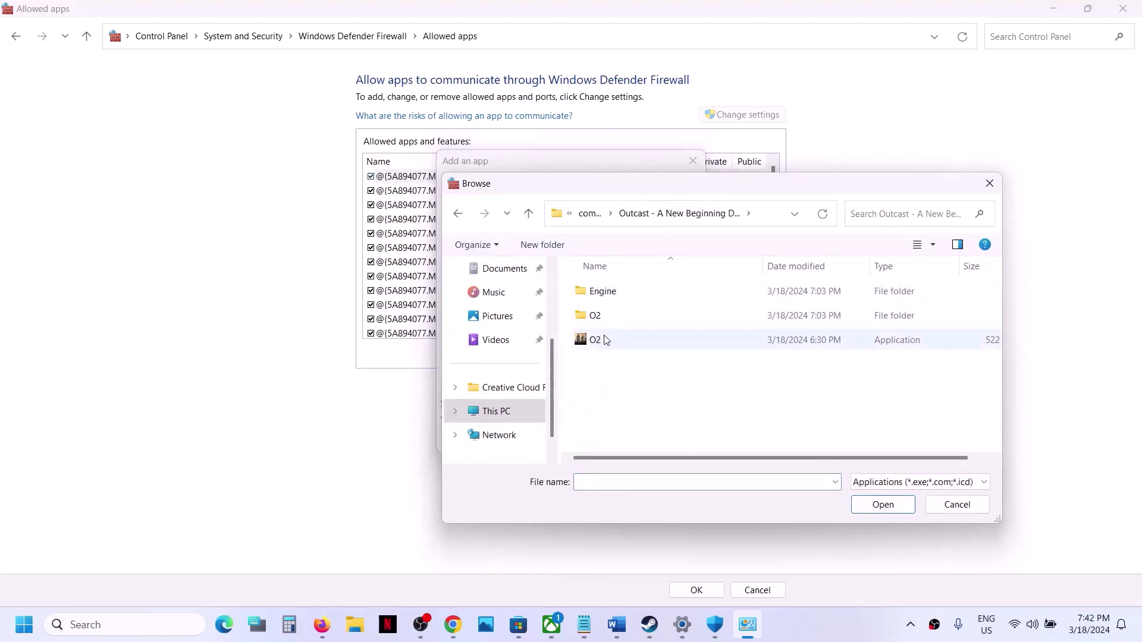
click(618, 339)
click(864, 504)
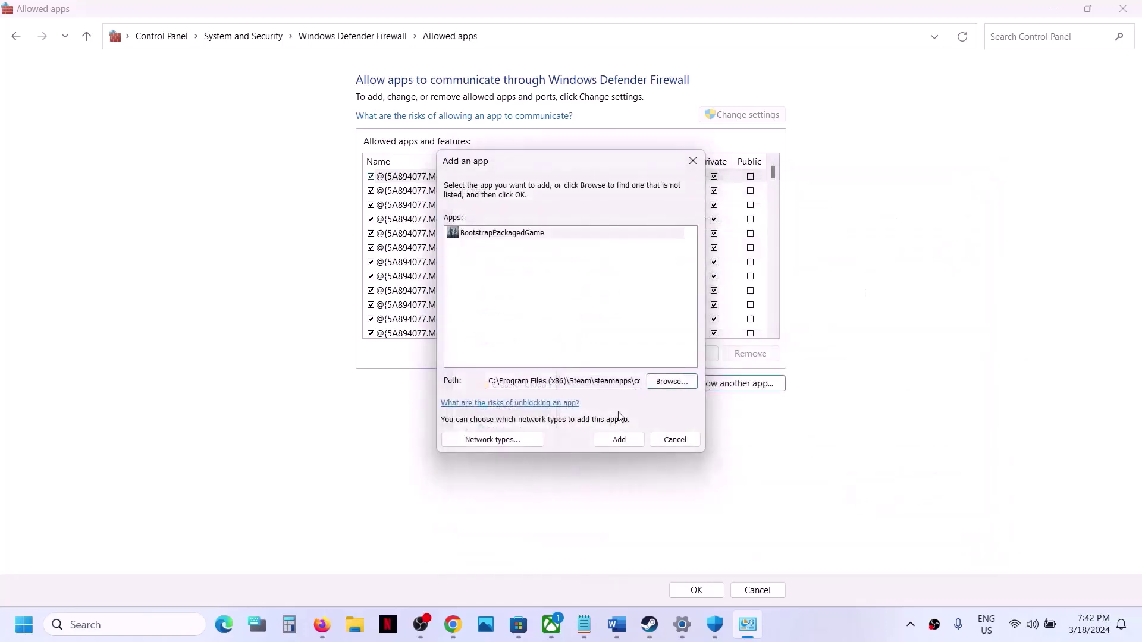
click(621, 440)
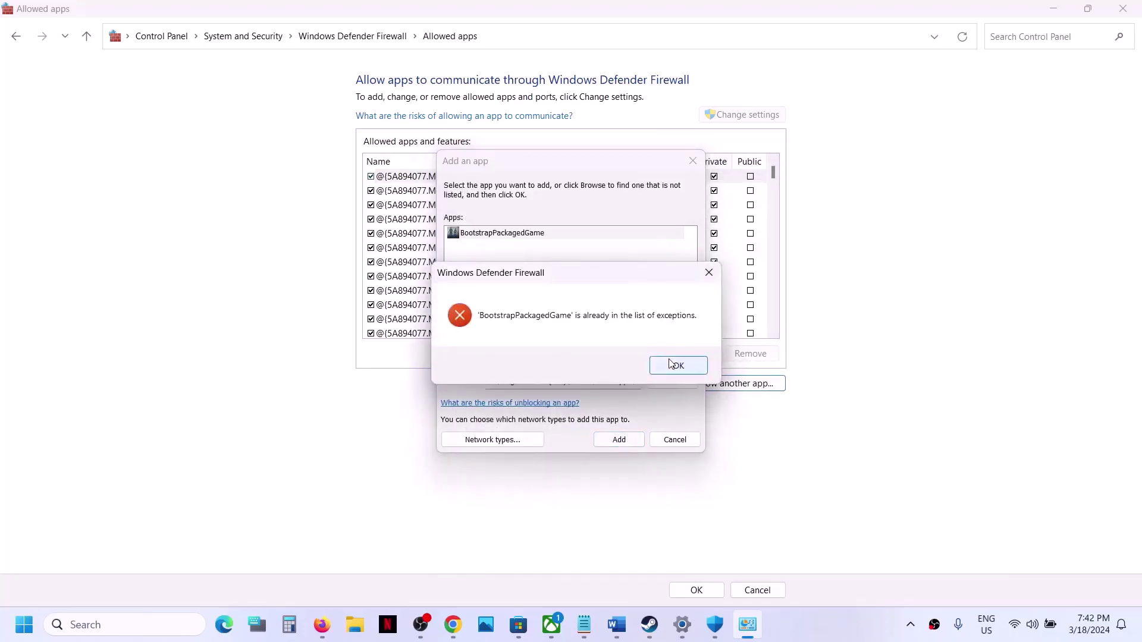
click(675, 359)
- Allow O2\Binaries\Win64\O2-Win64-Shipping through the firewall as Outcast 2 and save
click(669, 380)
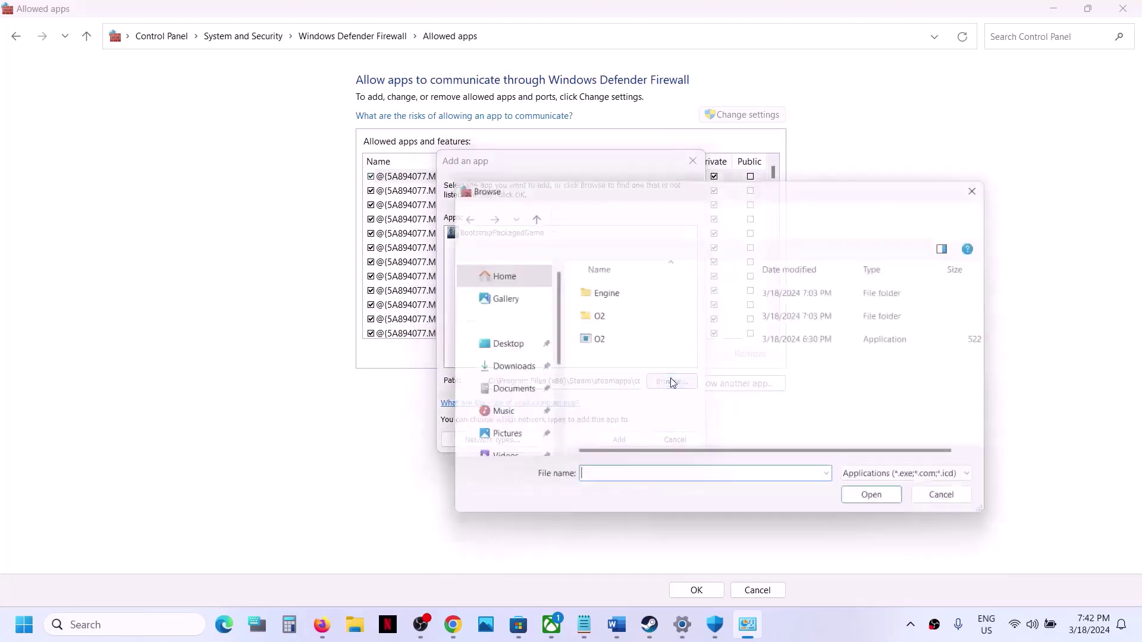
double_click(592, 320)
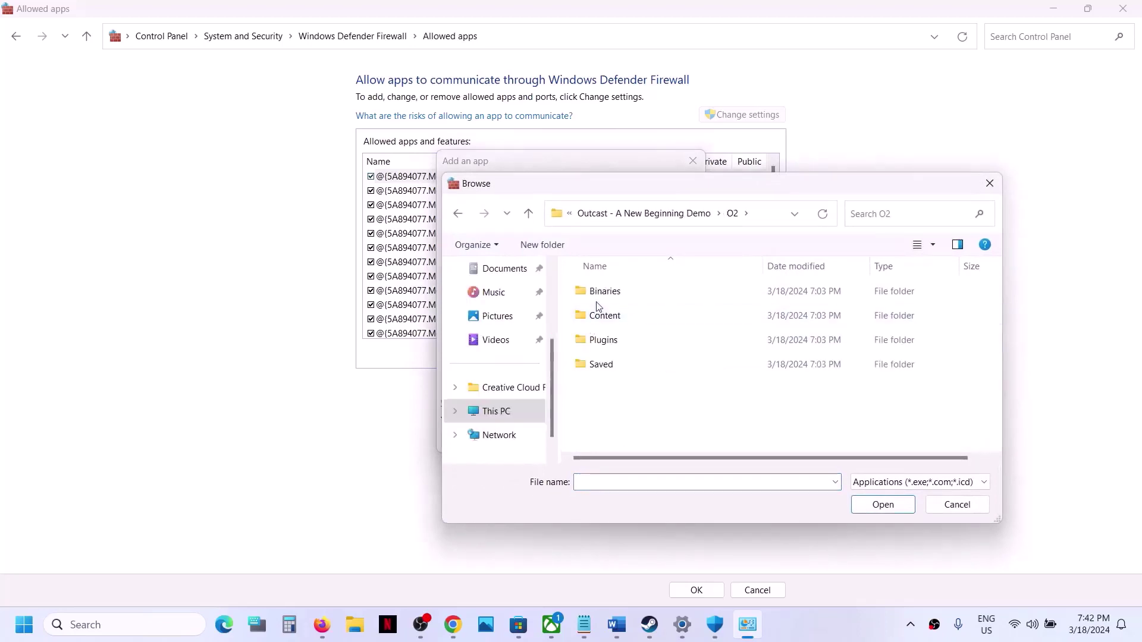
double_click(600, 294)
double_click(601, 292)
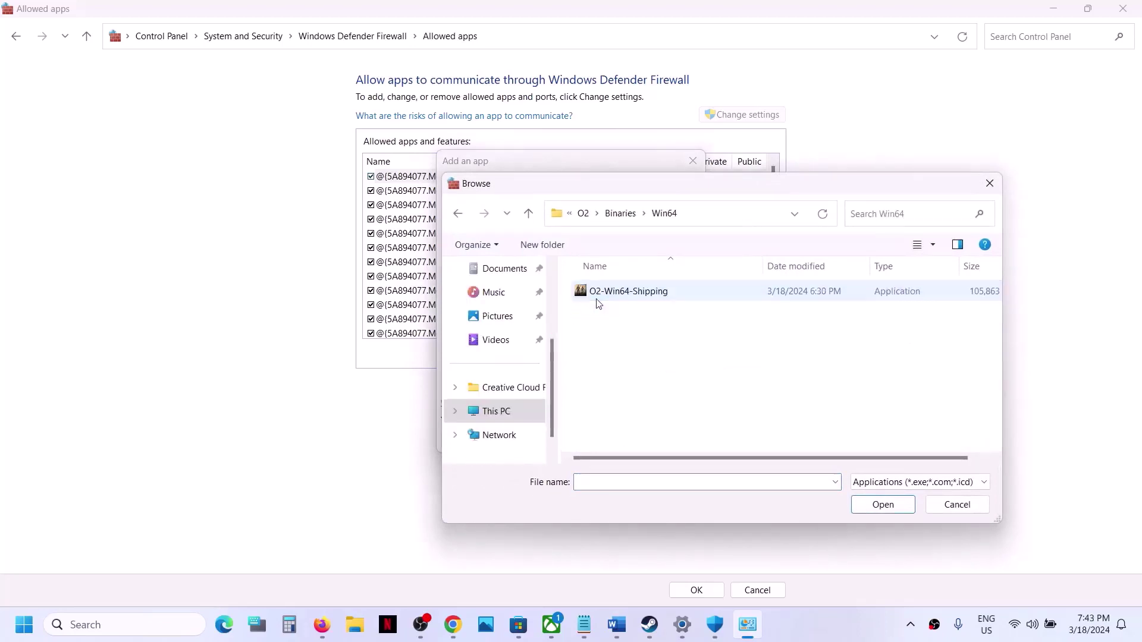
click(639, 290)
click(883, 505)
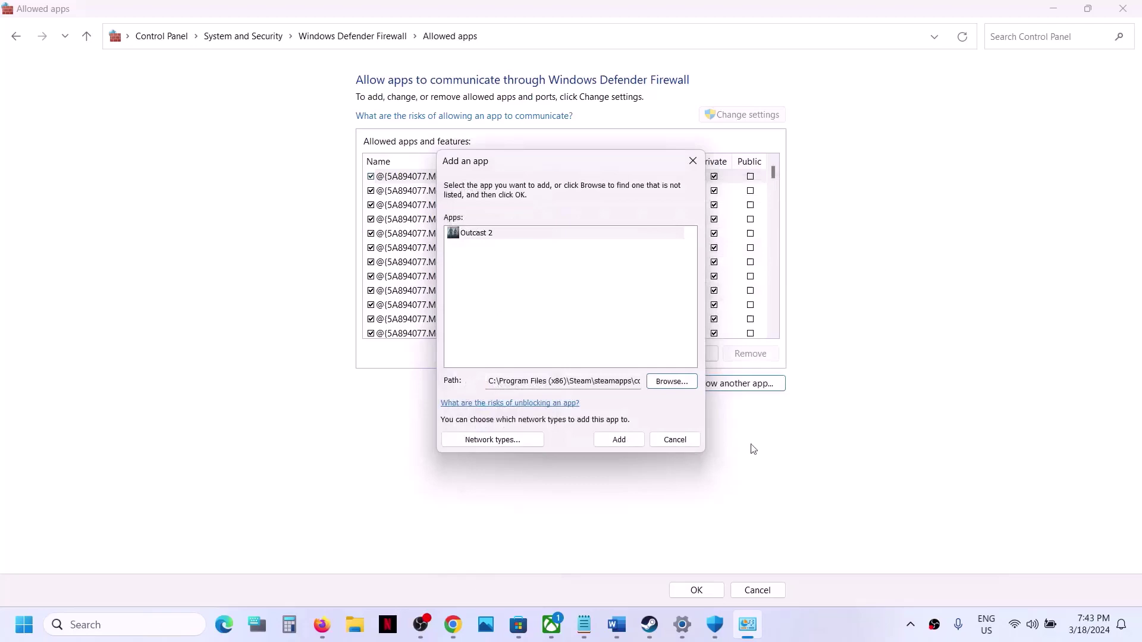
click(616, 441)
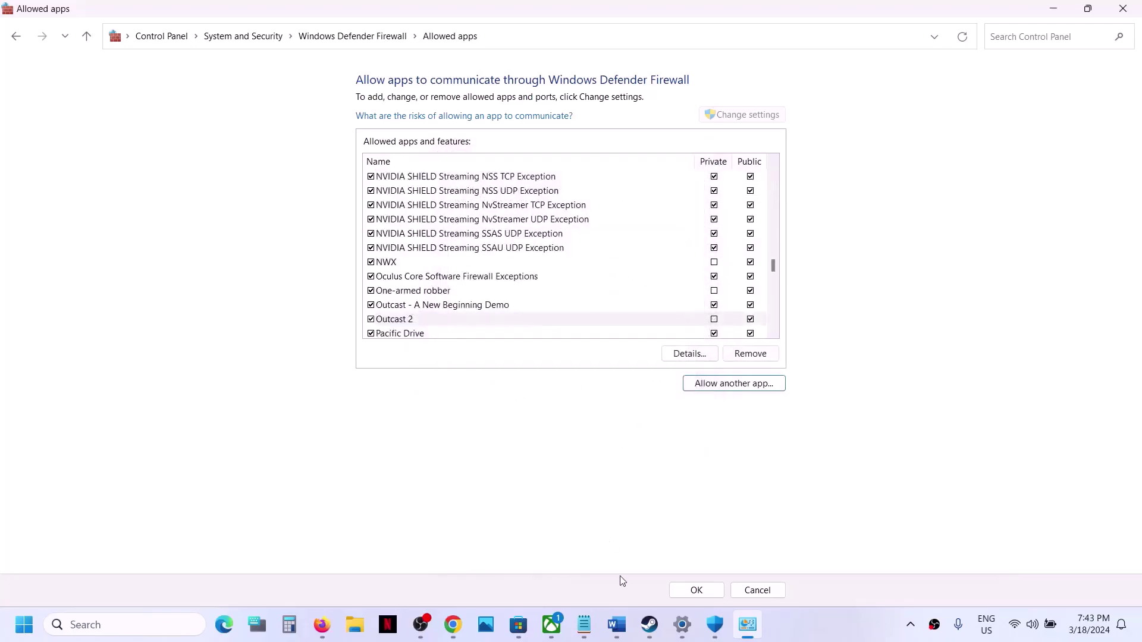
click(696, 588)
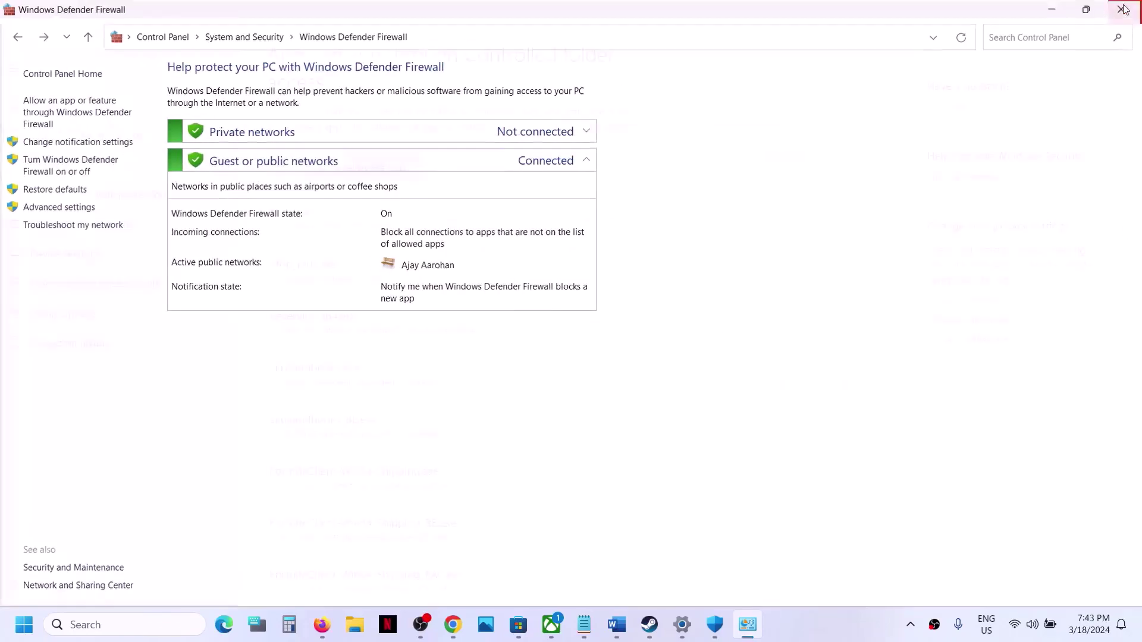
- Close the firewall, Windows Security and Settings windows, then highlight Step 4's DirectX12/DirectX11 text
click(1123, 9)
click(1124, 8)
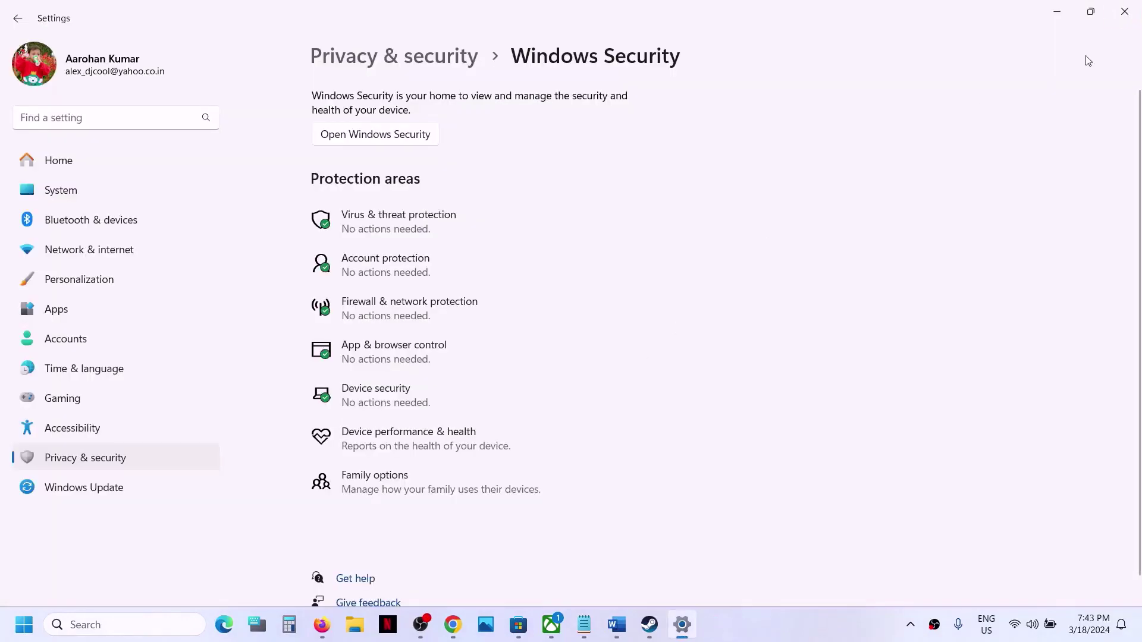
click(1124, 10)
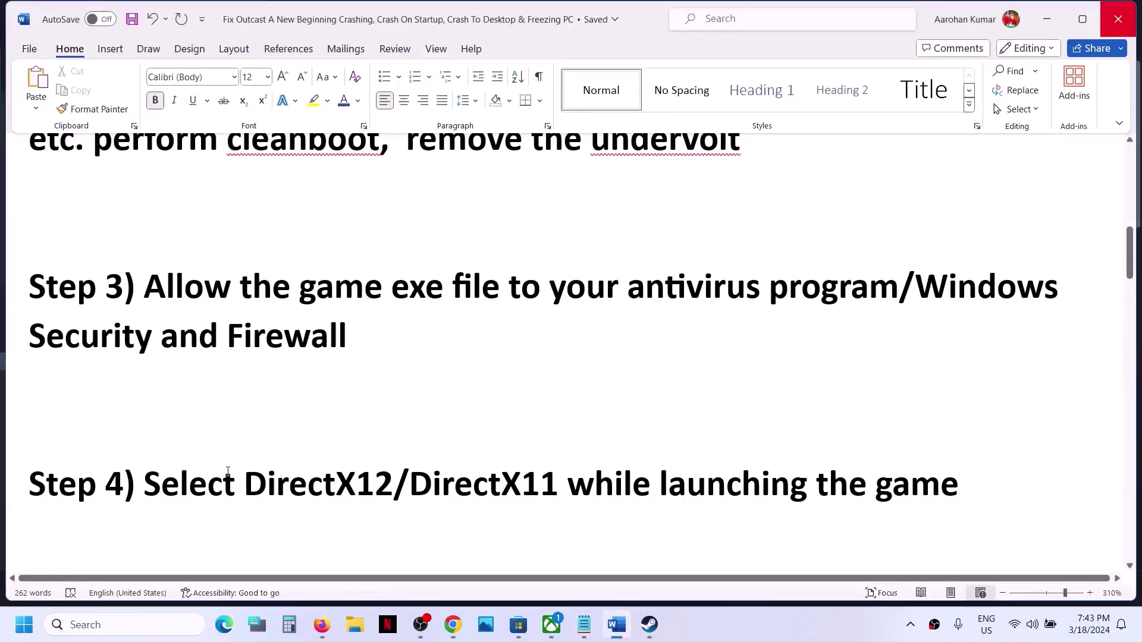
drag(145, 487, 510, 485)
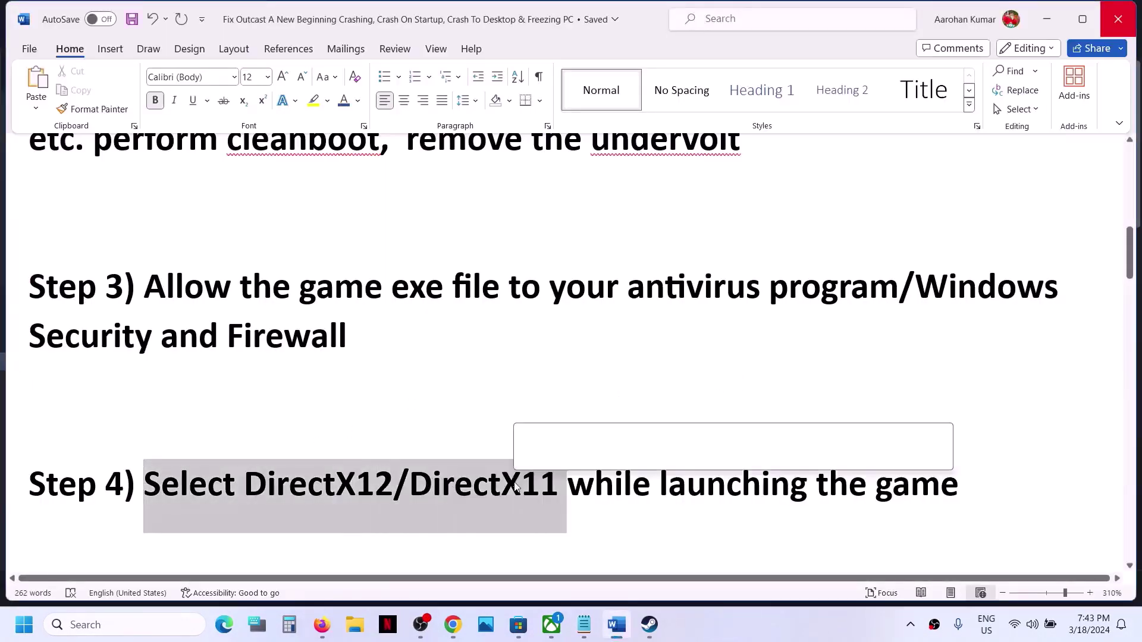
click(321, 495)
drag(244, 488, 567, 488)
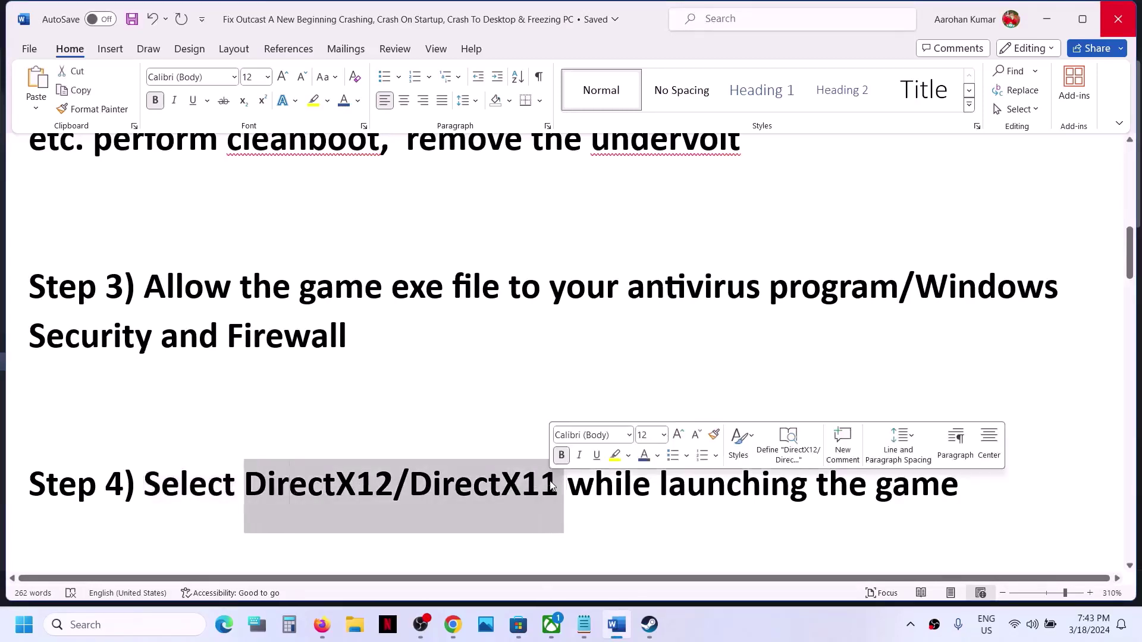
click(649, 625)
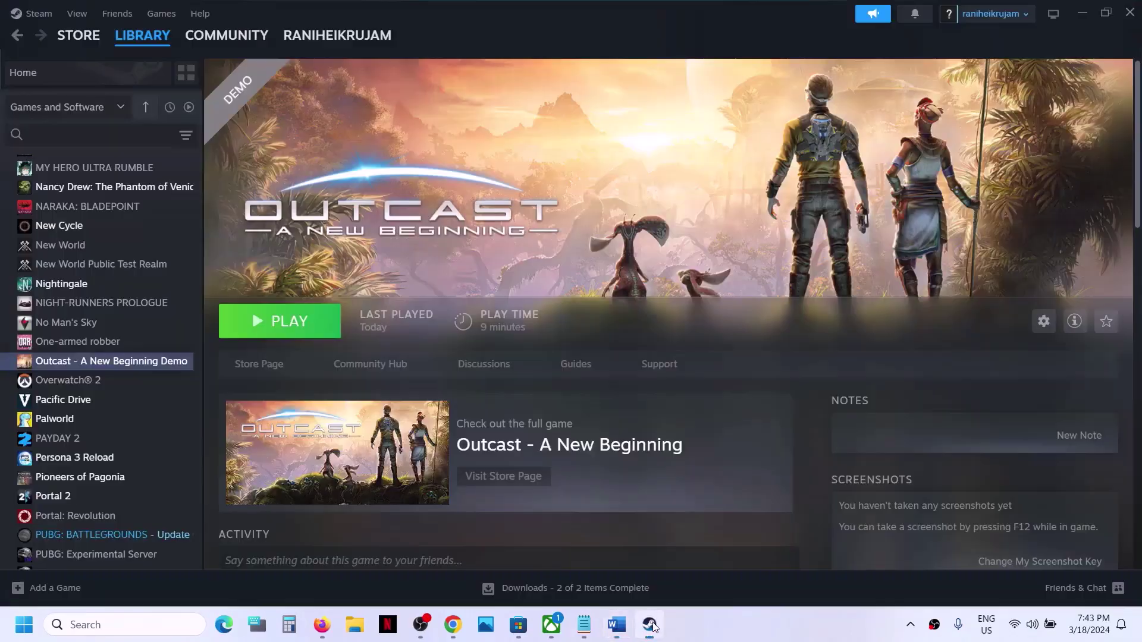
click(318, 331)
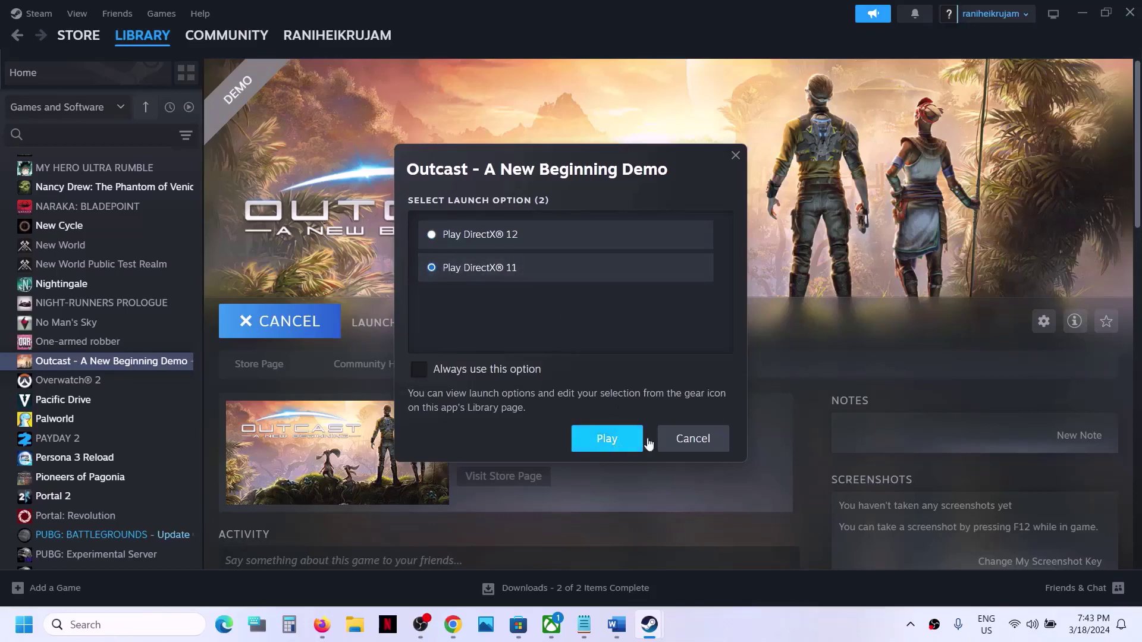
click(676, 438)
click(617, 625)
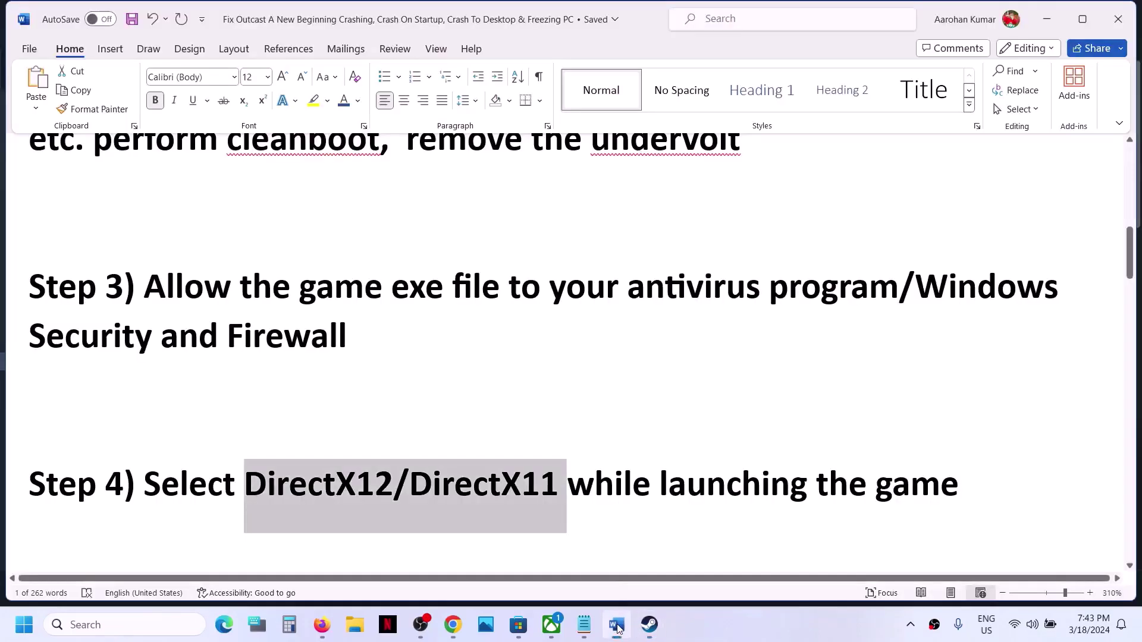
scroll(447, 392, down, 4)
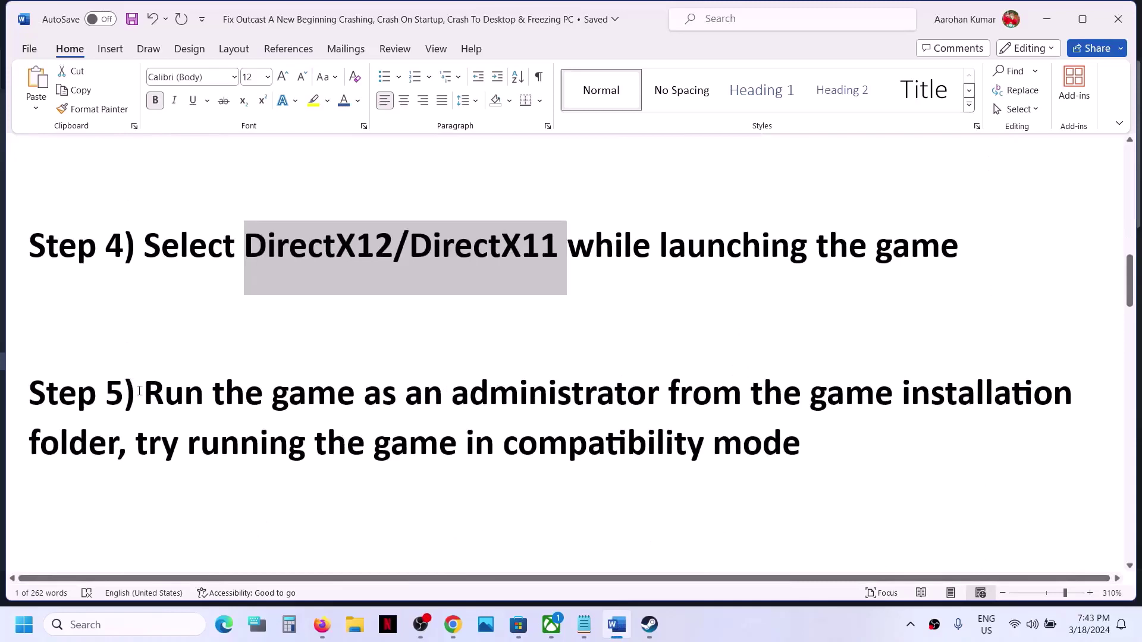
drag(149, 395, 110, 452)
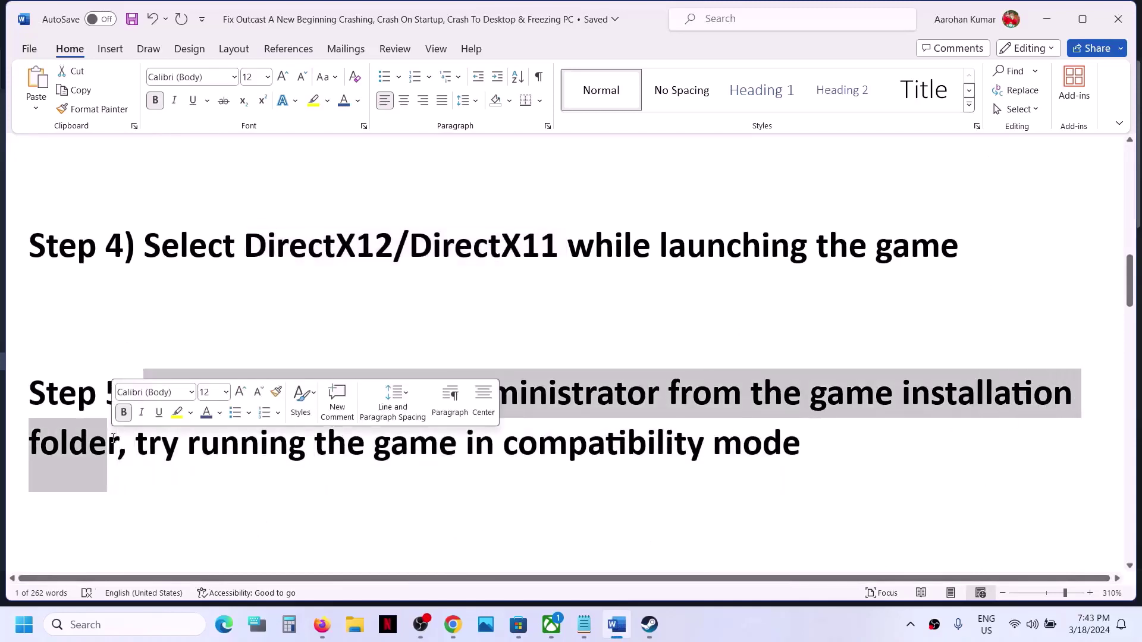
click(650, 624)
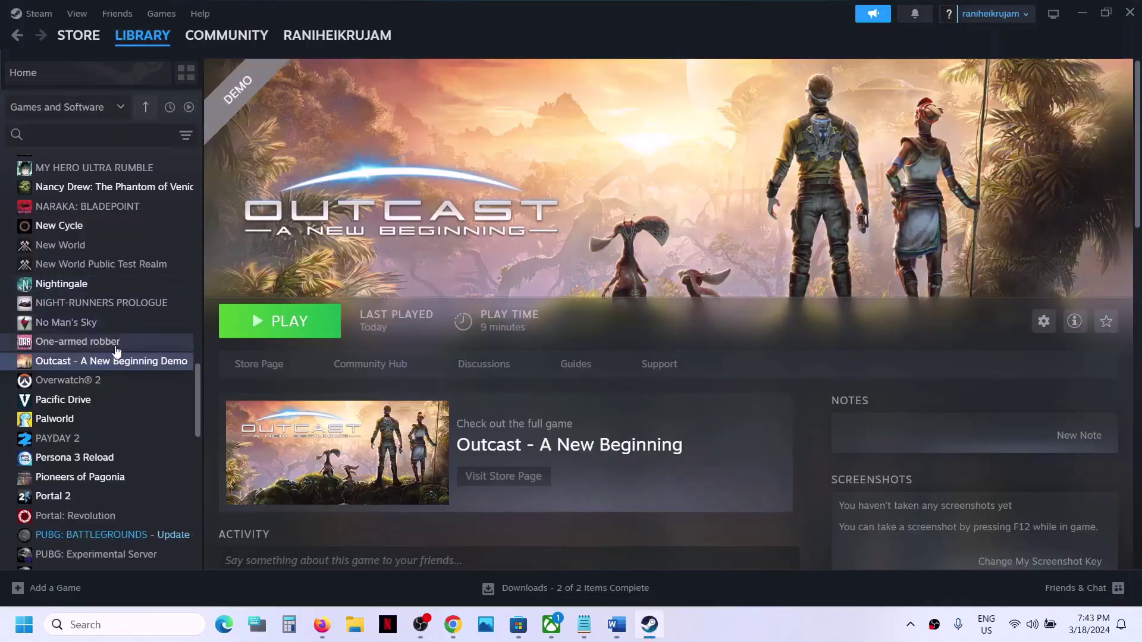
- Open the Outcast demo's install folder from Steam and set O2 to run as administrator
right_click(111, 361)
mouse_move(150, 448)
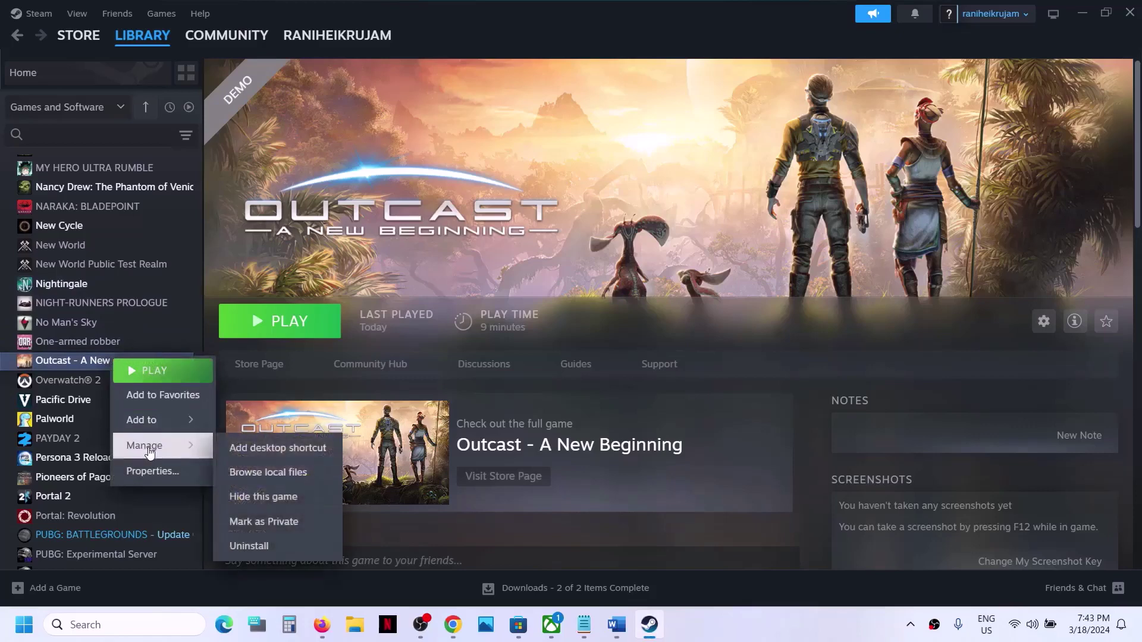
click(274, 481)
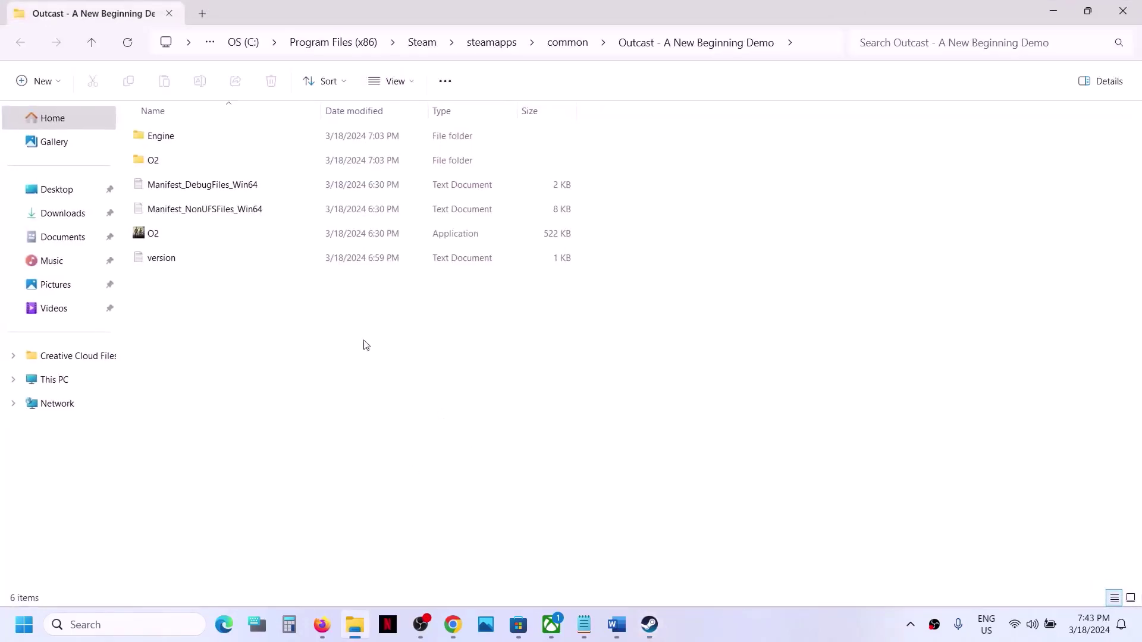
right_click(155, 231)
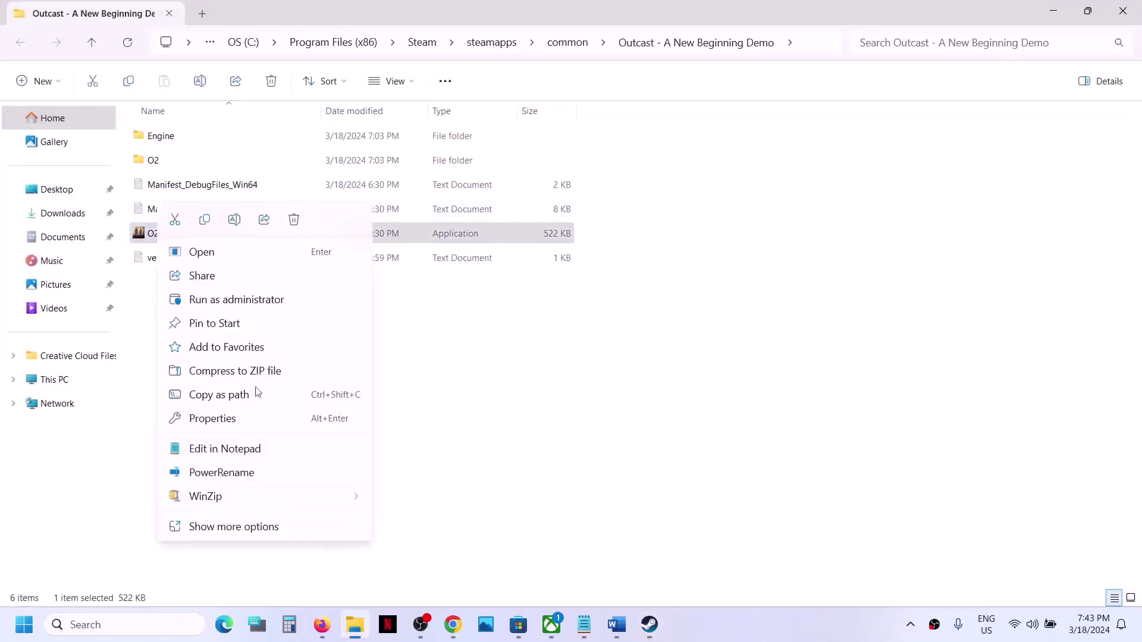
click(230, 420)
click(279, 232)
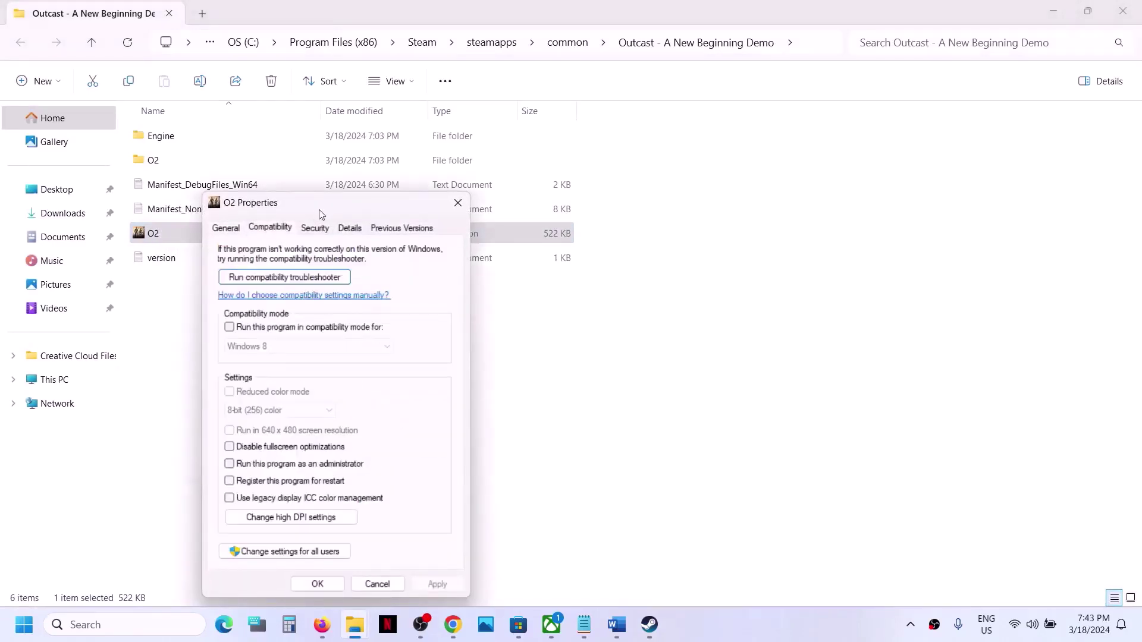
drag(321, 215, 556, 112)
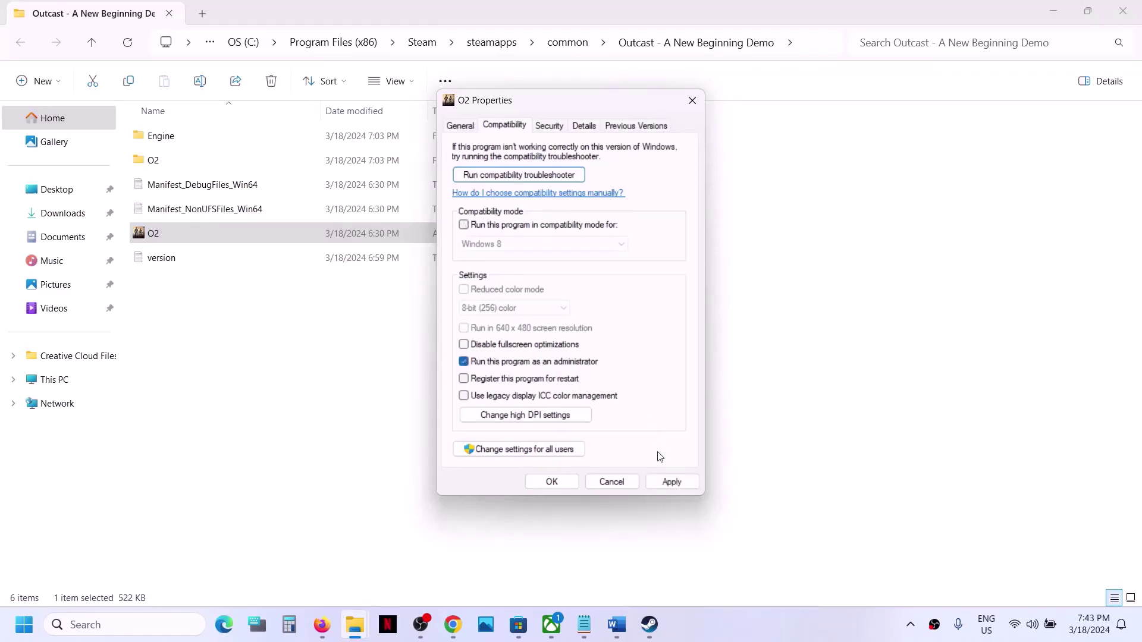
click(671, 482)
click(552, 482)
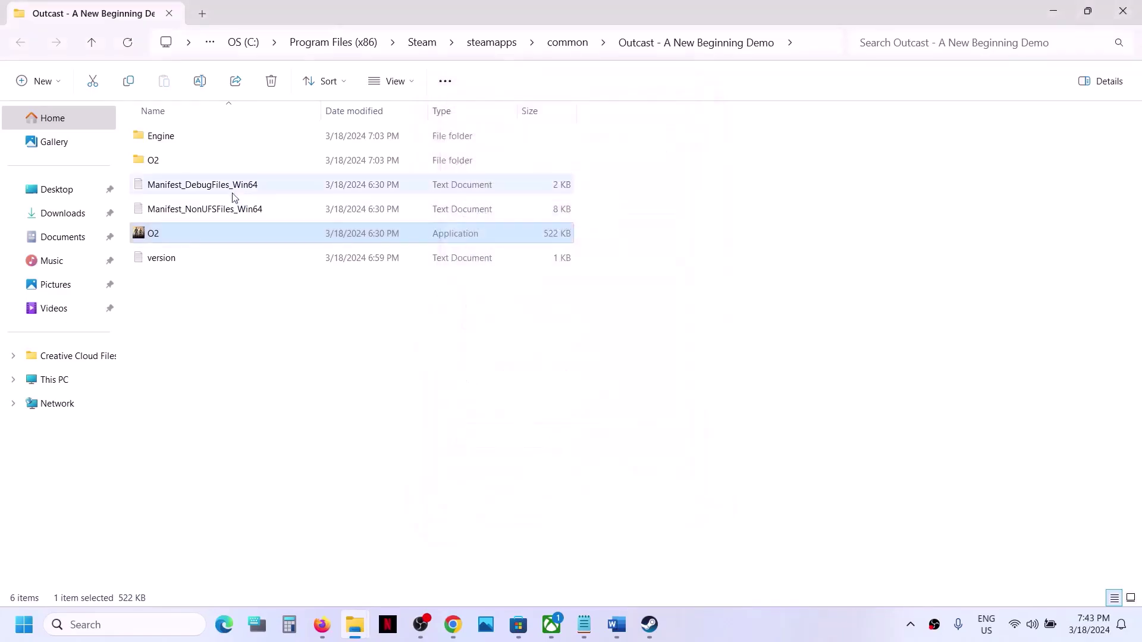
- Turn on Windows 8 compatibility mode for O2 and apply it
right_click(178, 240)
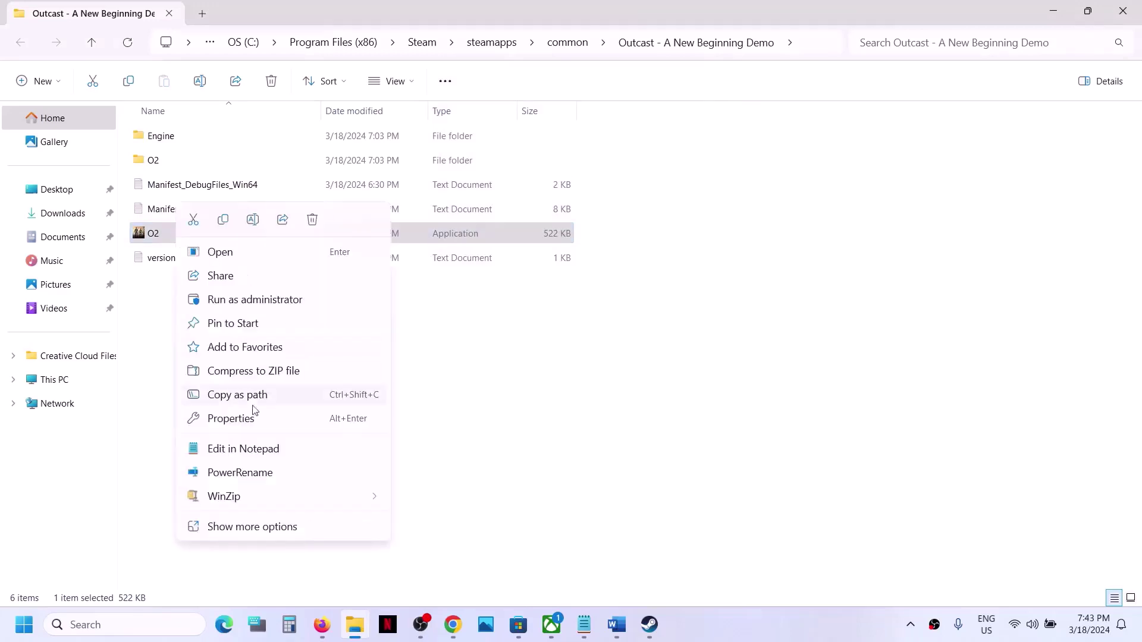
click(230, 418)
click(293, 229)
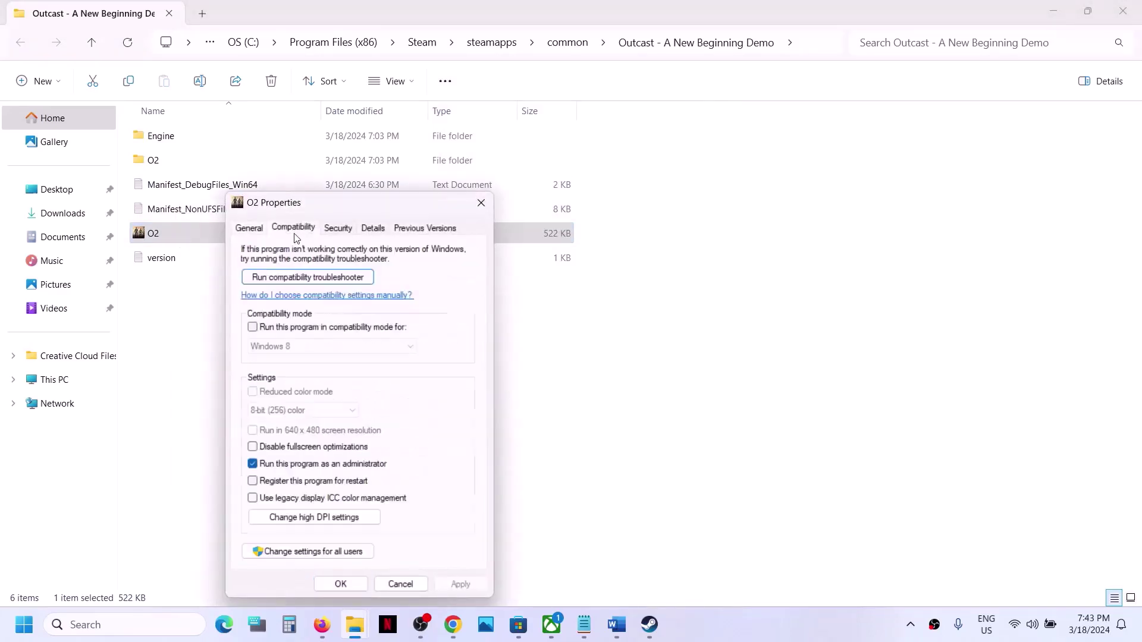
click(252, 328)
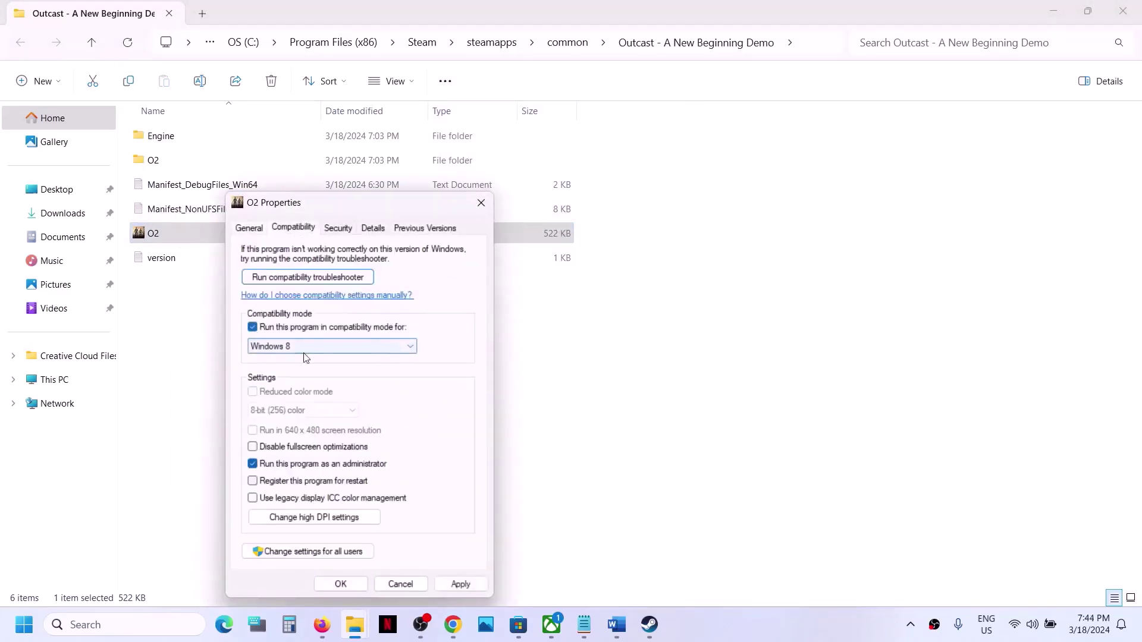
click(455, 589)
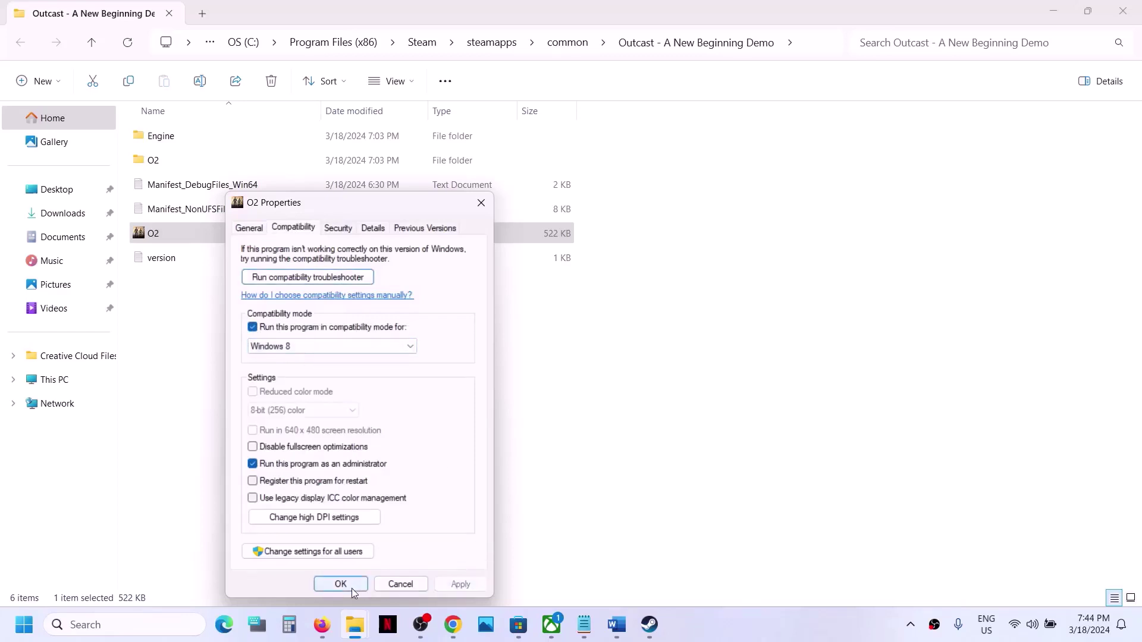
click(350, 585)
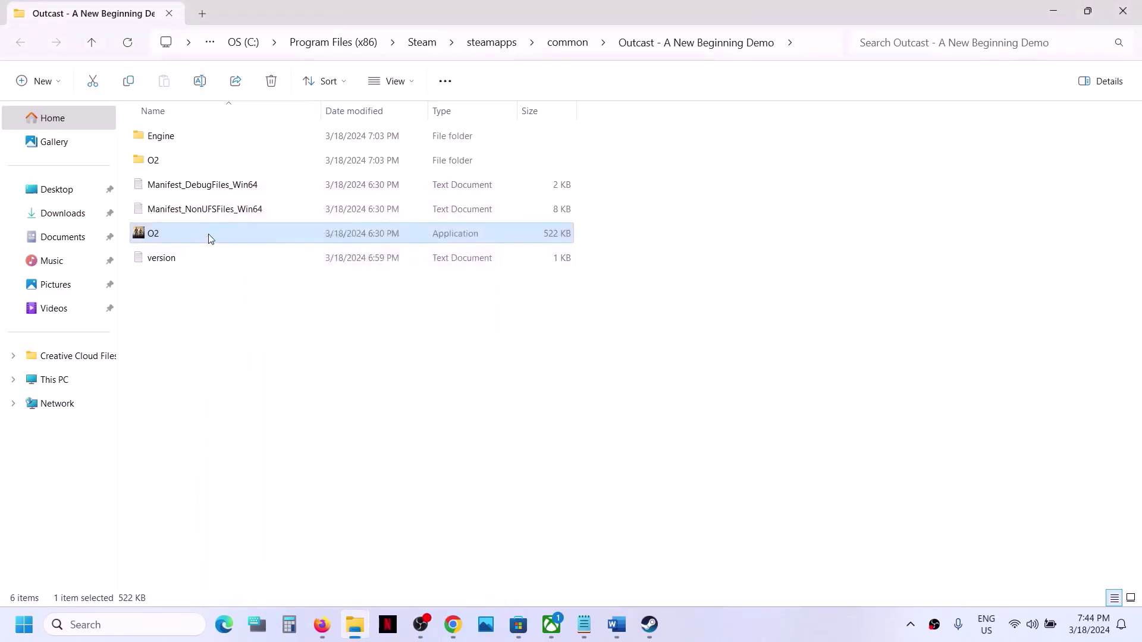
- Disable fullscreen optimizations for O2 and save its properties
right_click(209, 234)
click(287, 424)
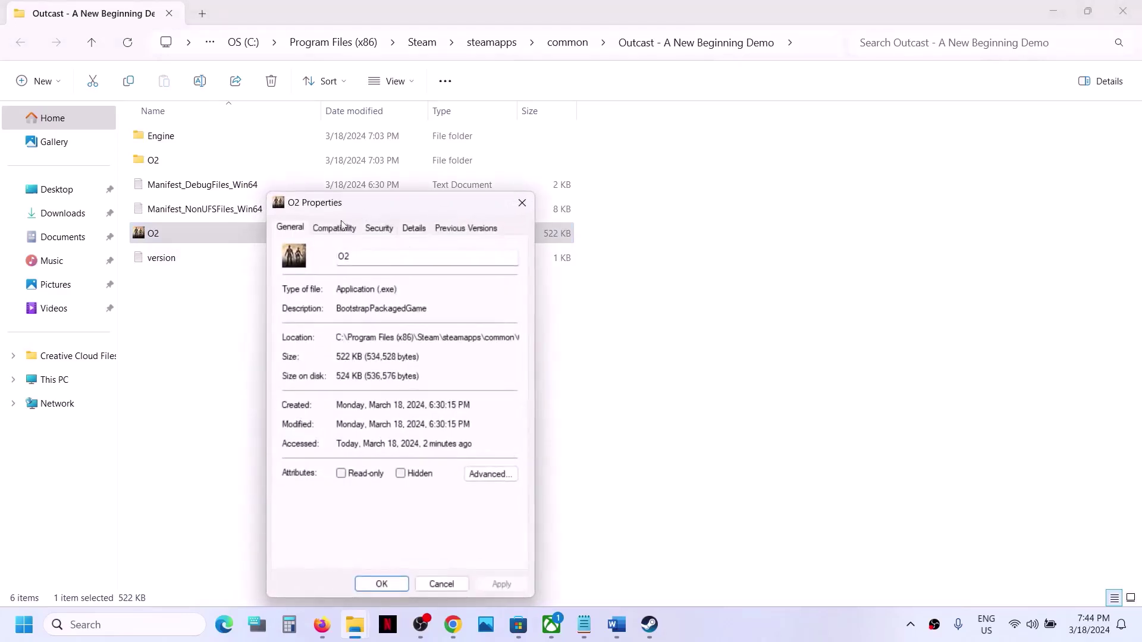
click(338, 227)
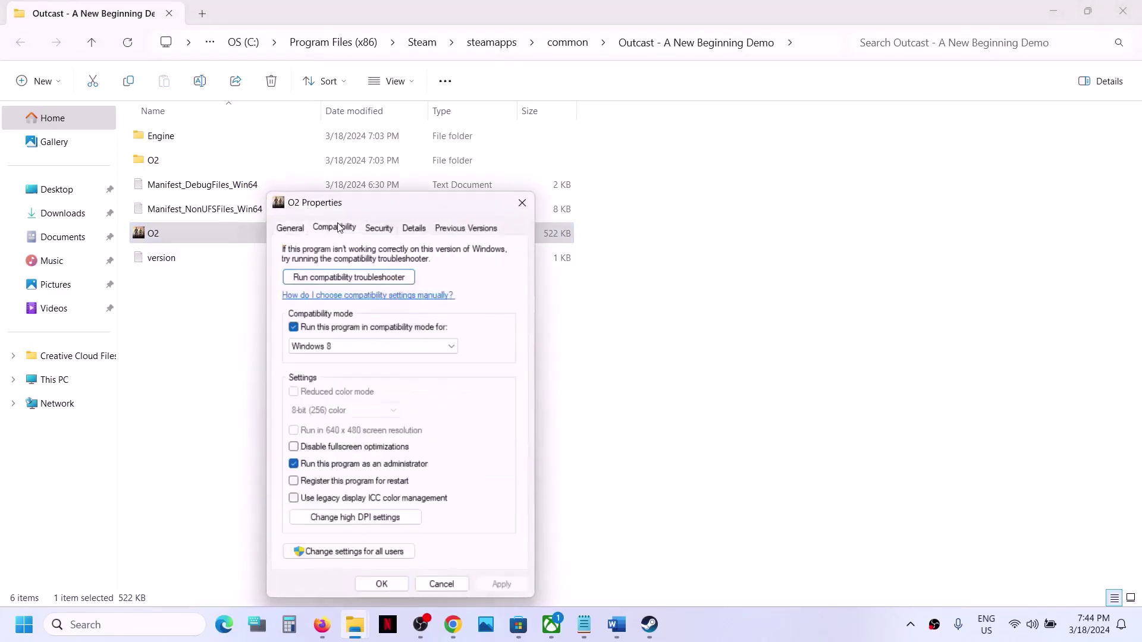
click(293, 447)
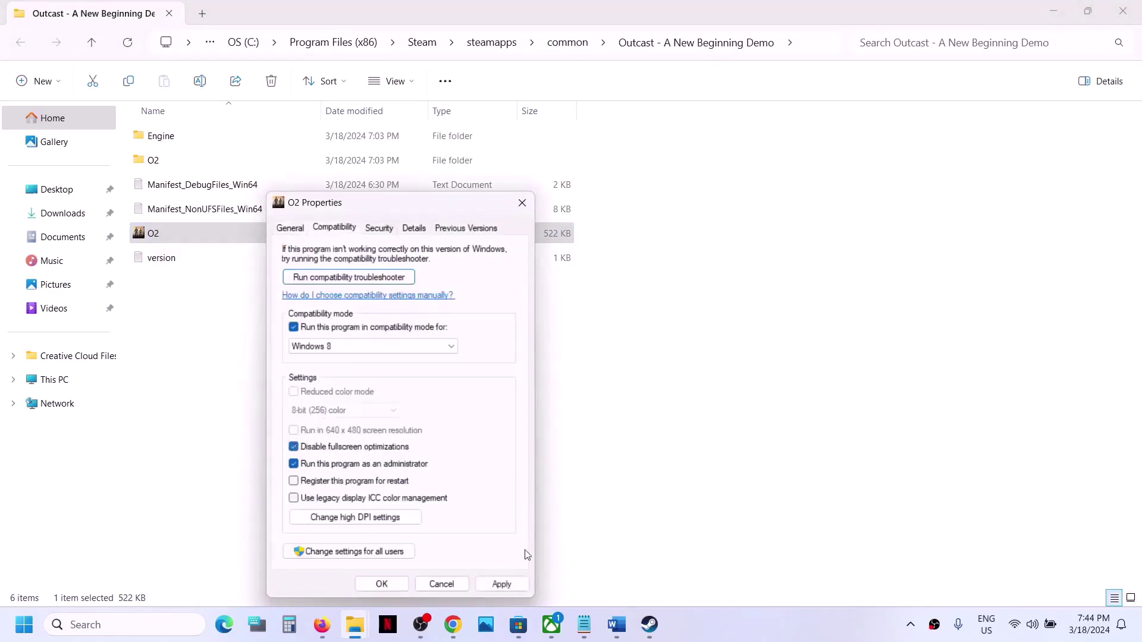
click(393, 589)
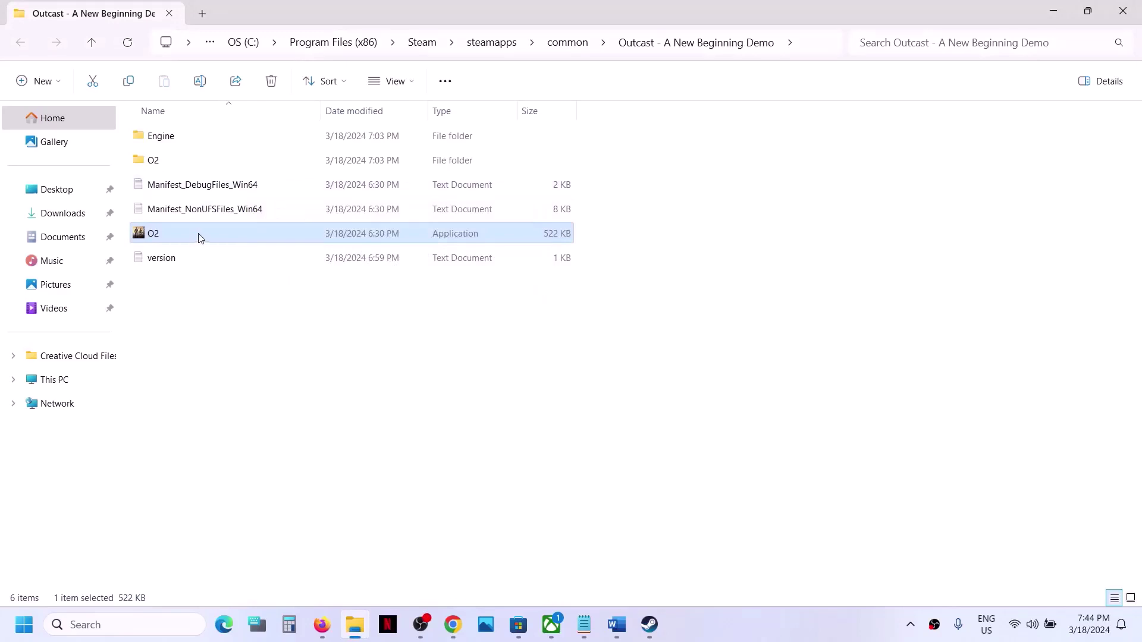
click(164, 163)
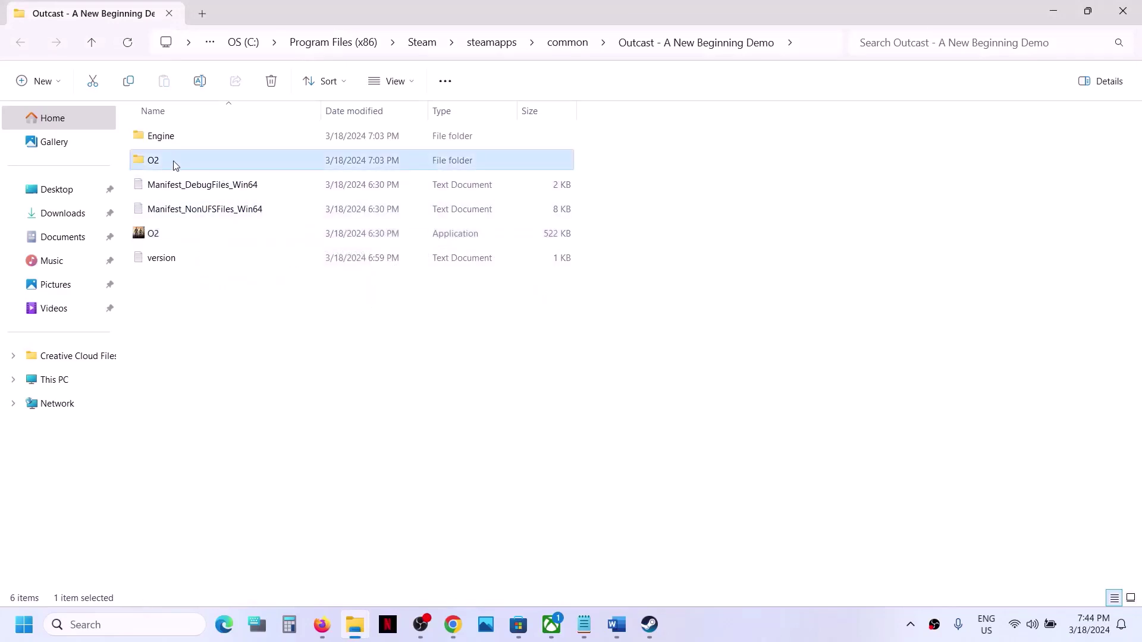
- In O2\Binaries\Win64, open O2-Win64-Shipping's Compatibility properties and apply them
double_click(176, 165)
double_click(186, 138)
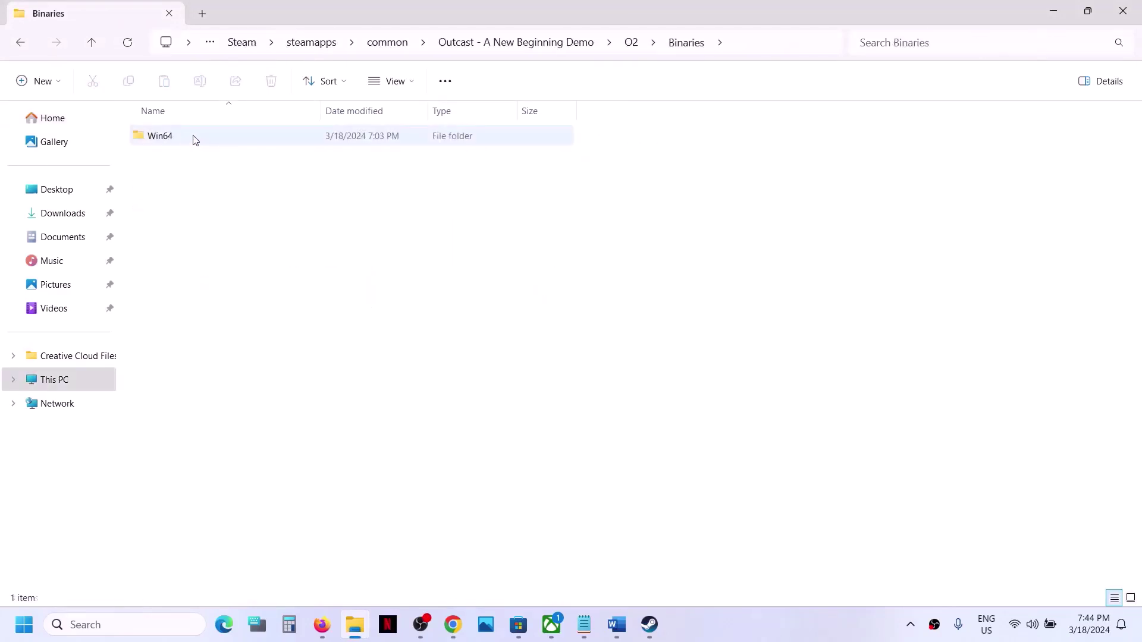
double_click(194, 141)
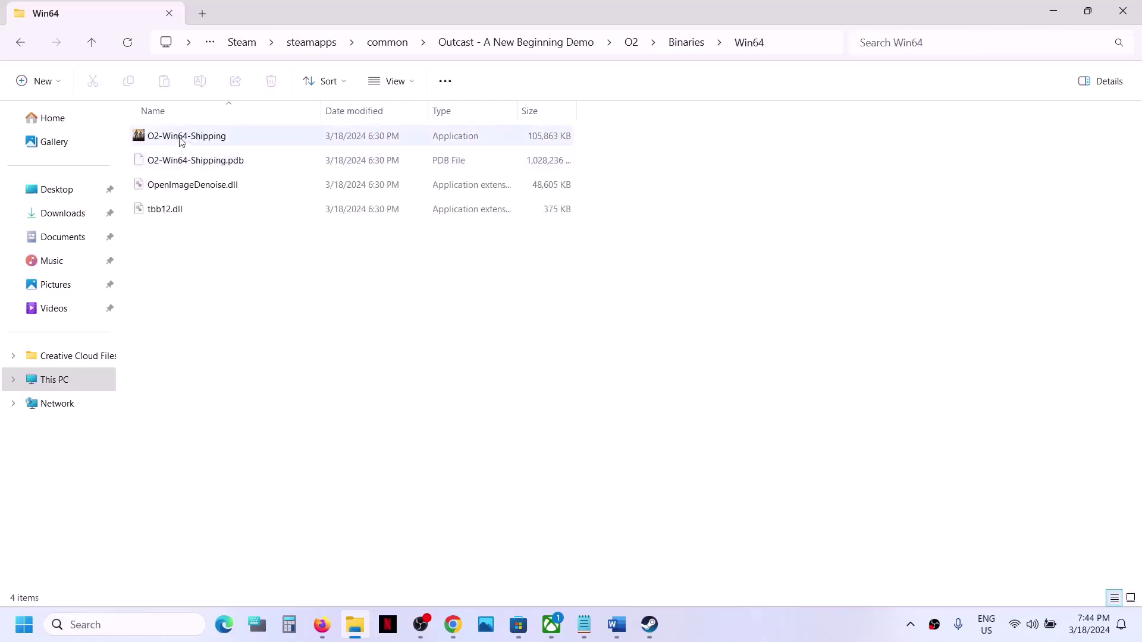
right_click(182, 141)
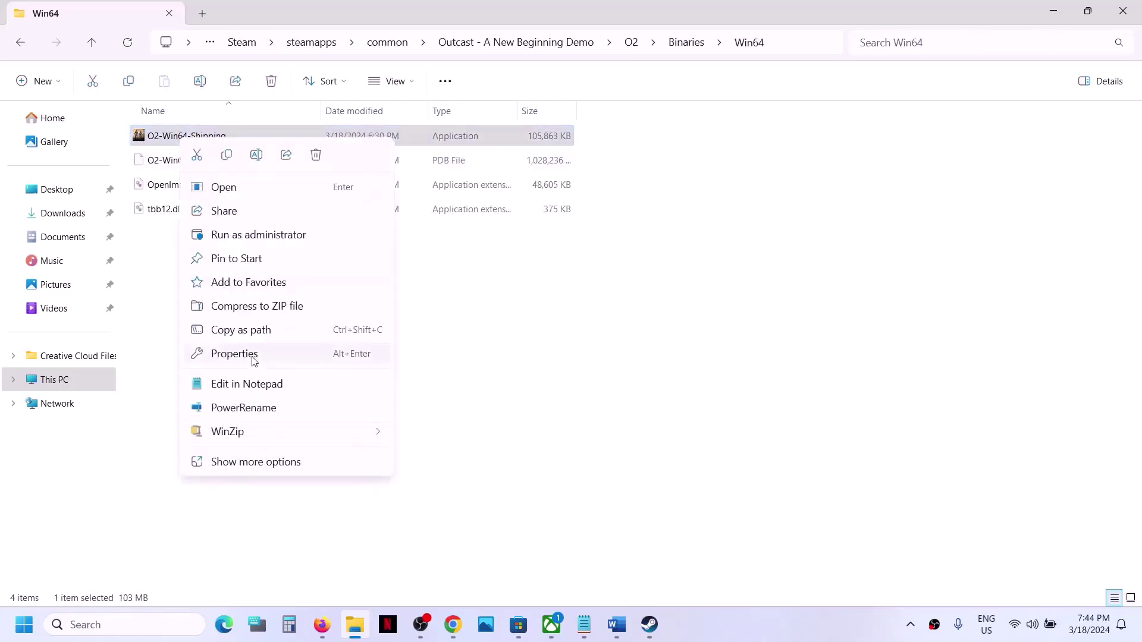
click(235, 354)
click(303, 208)
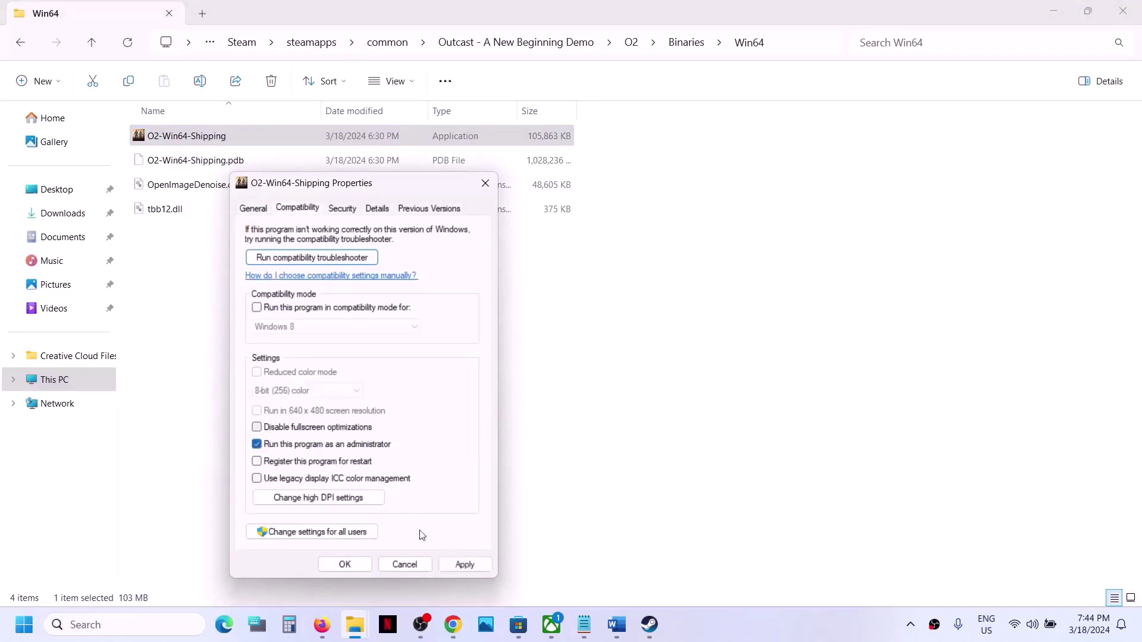
click(449, 563)
click(352, 566)
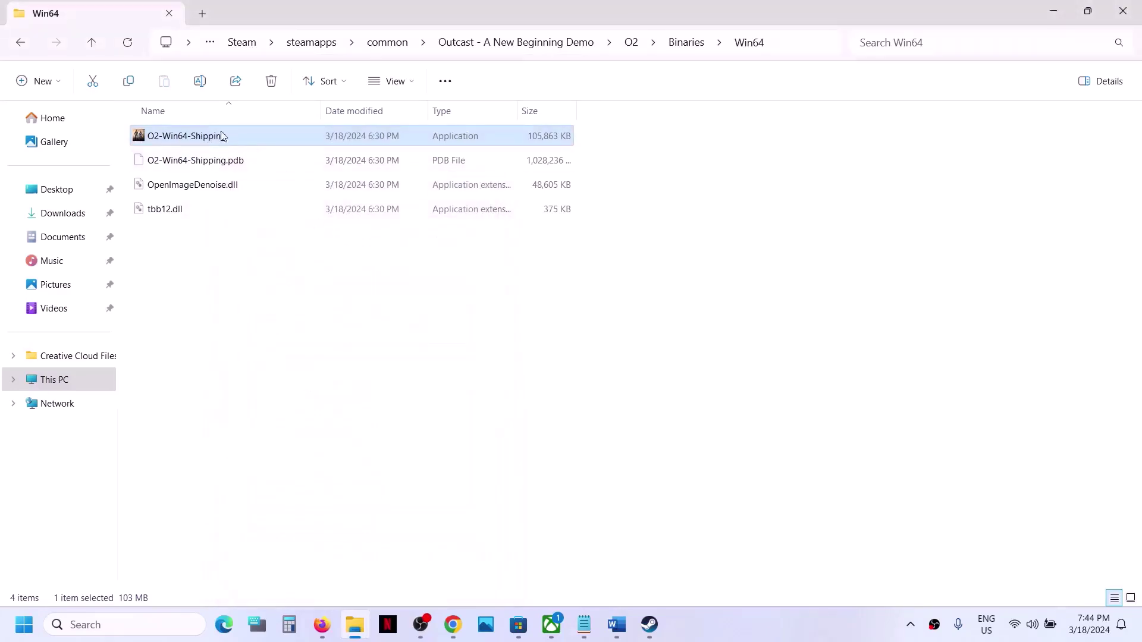
- Set O2-Win64-Shipping to Windows 7 compatibility mode and apply
right_click(211, 142)
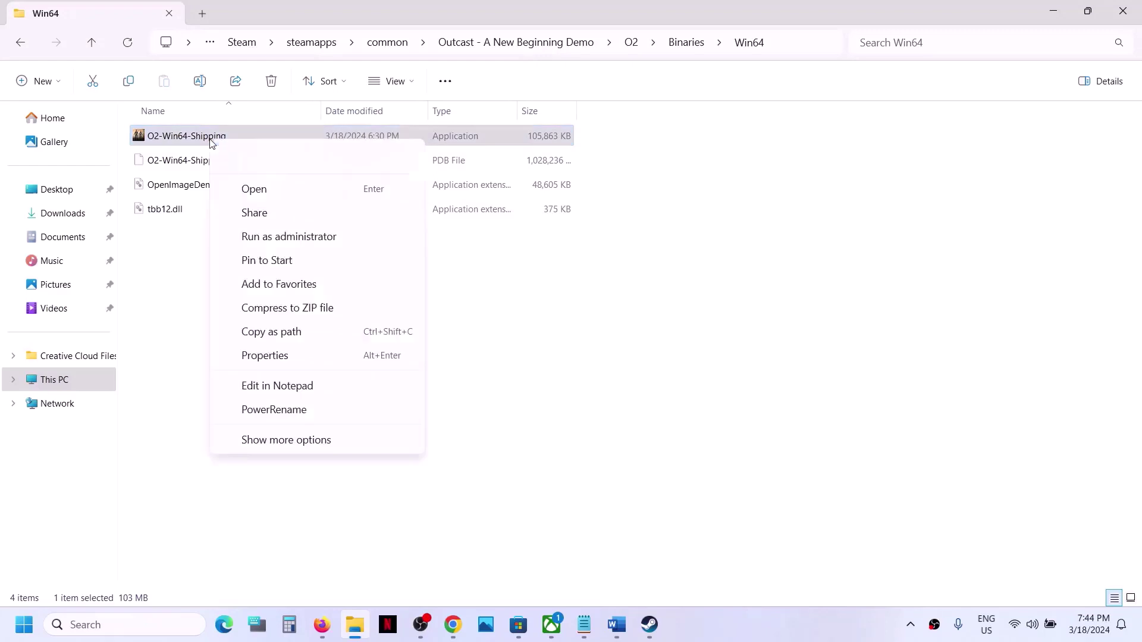
click(265, 355)
click(337, 211)
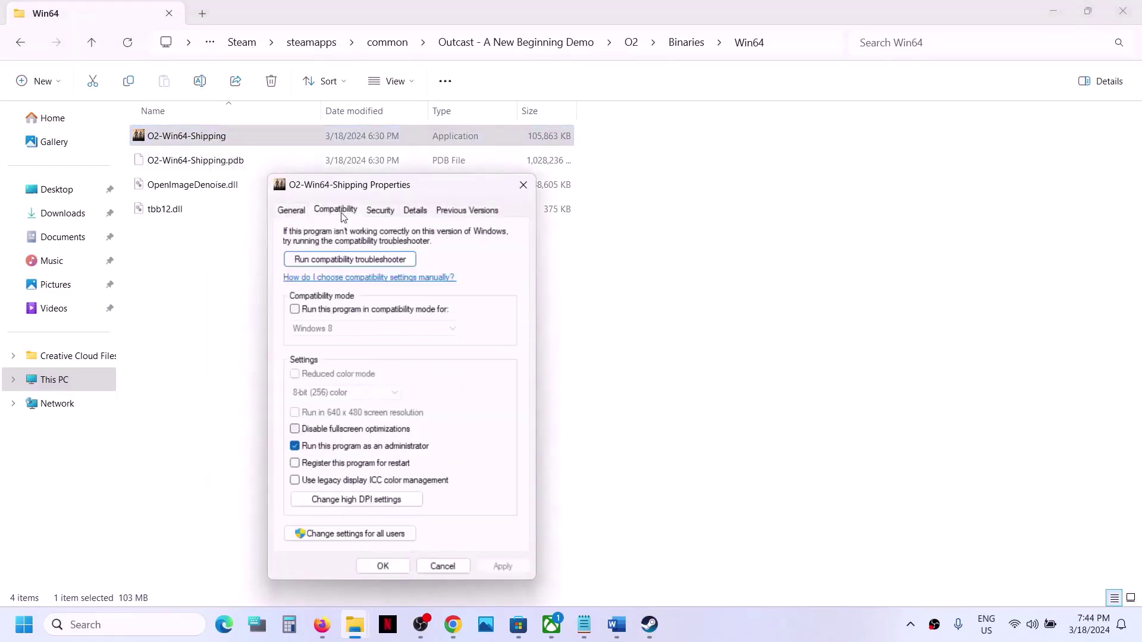
click(295, 310)
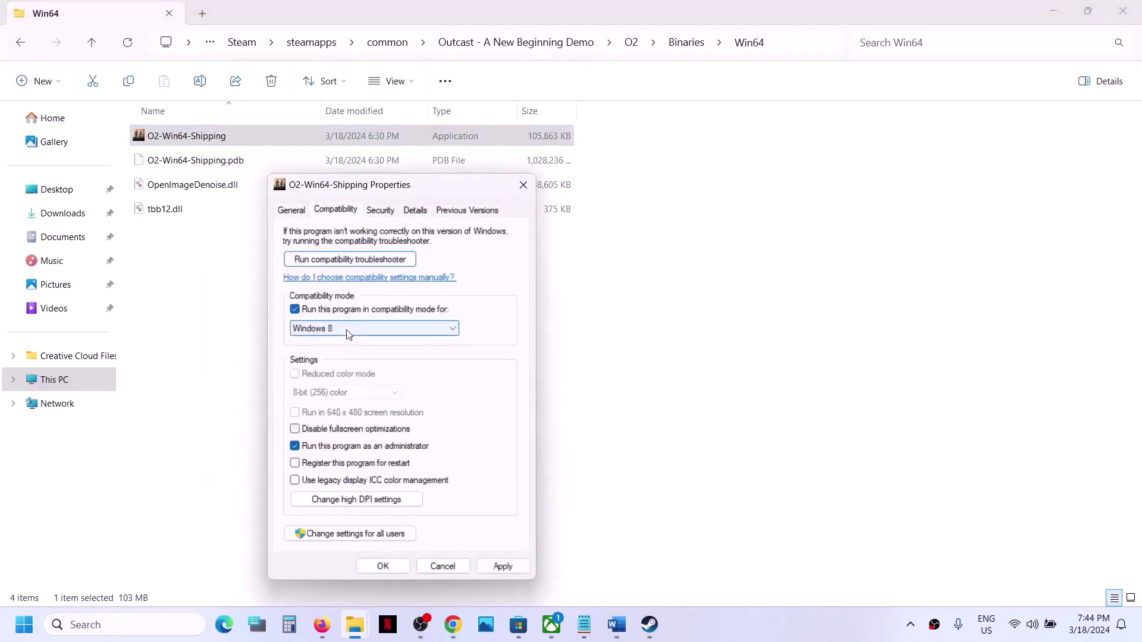
click(388, 328)
click(337, 371)
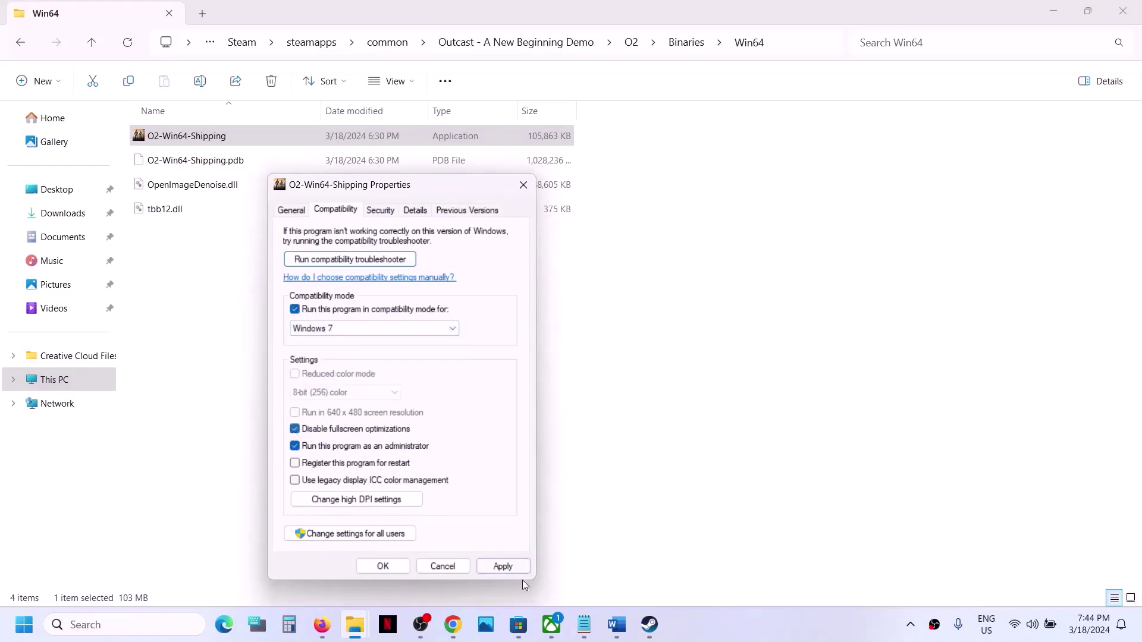
click(502, 568)
click(391, 566)
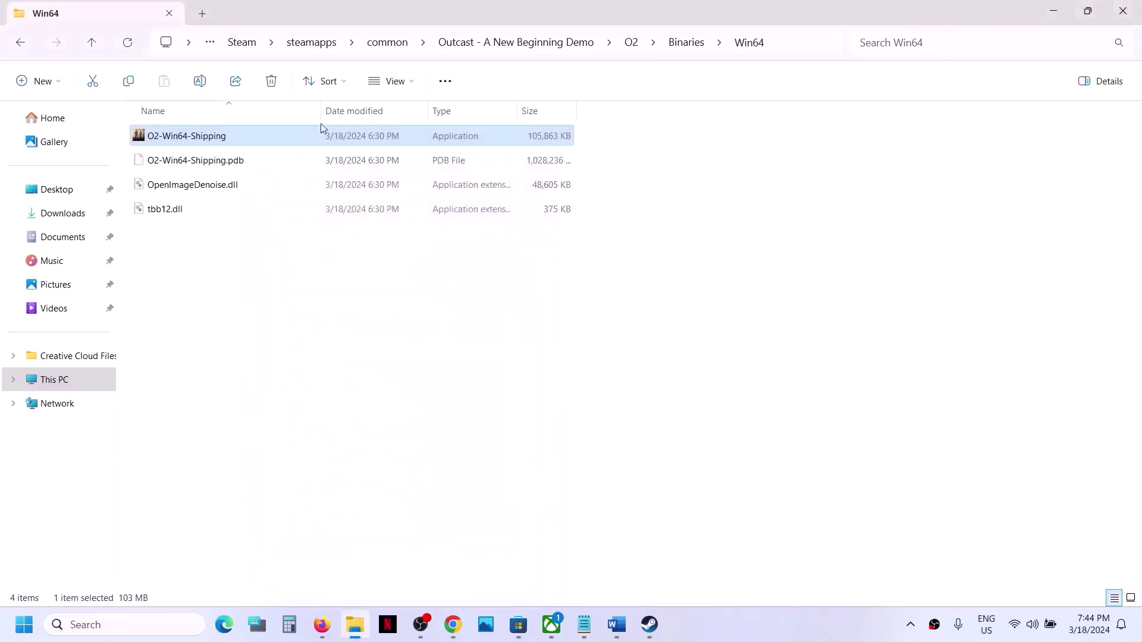
- Turn O2-Win64-Shipping's compatibility mode back off, apply, and go up to Binaries
right_click(251, 144)
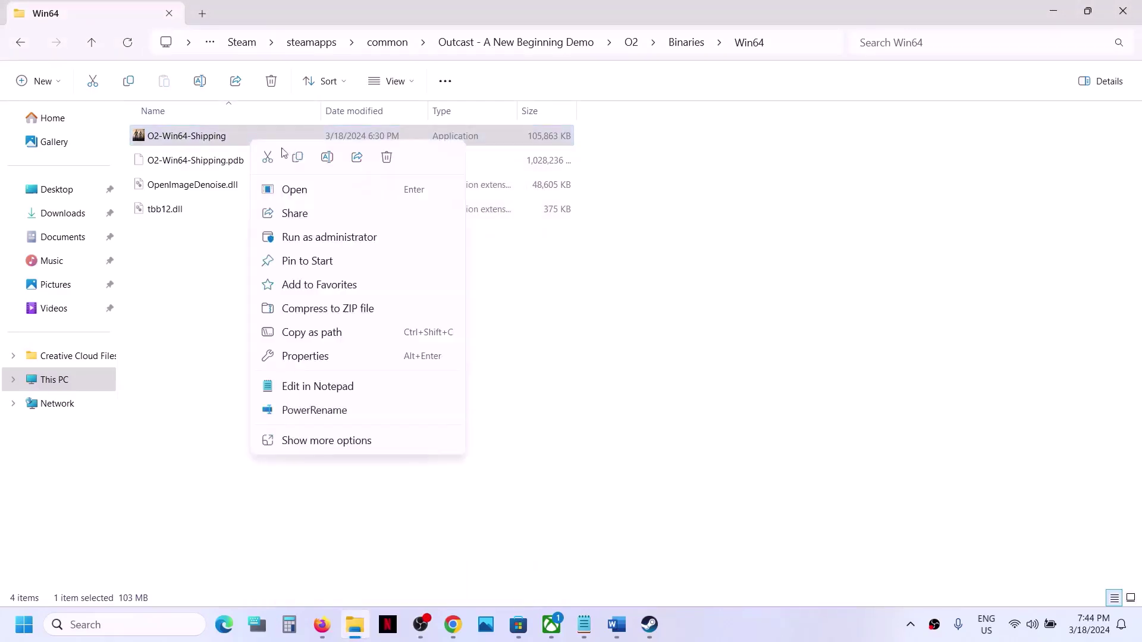
click(329, 356)
click(388, 209)
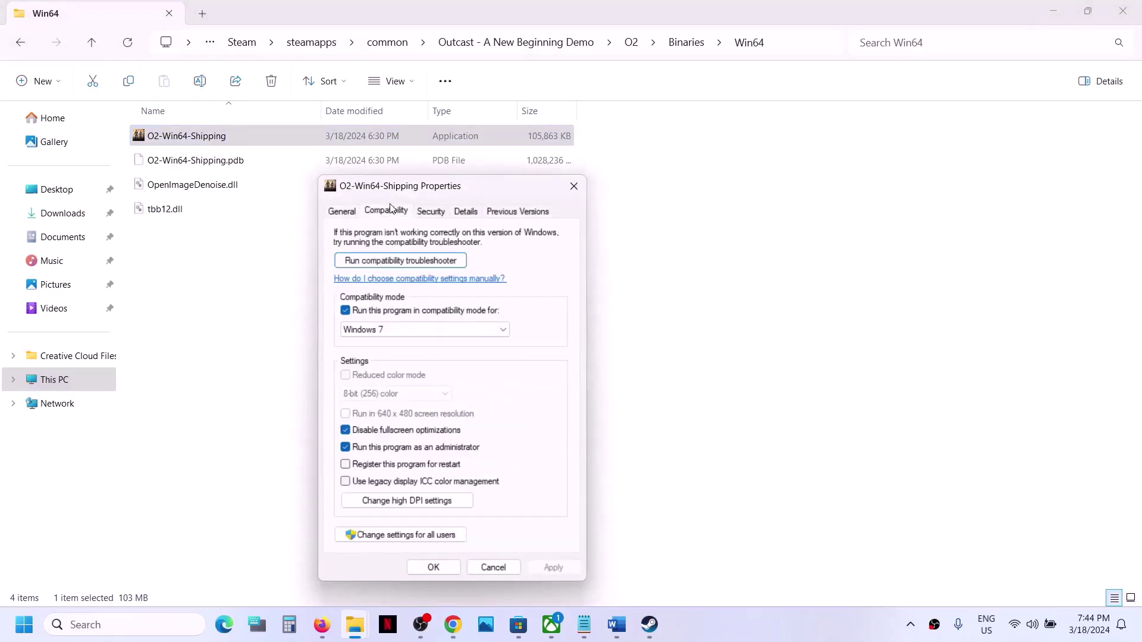
click(346, 310)
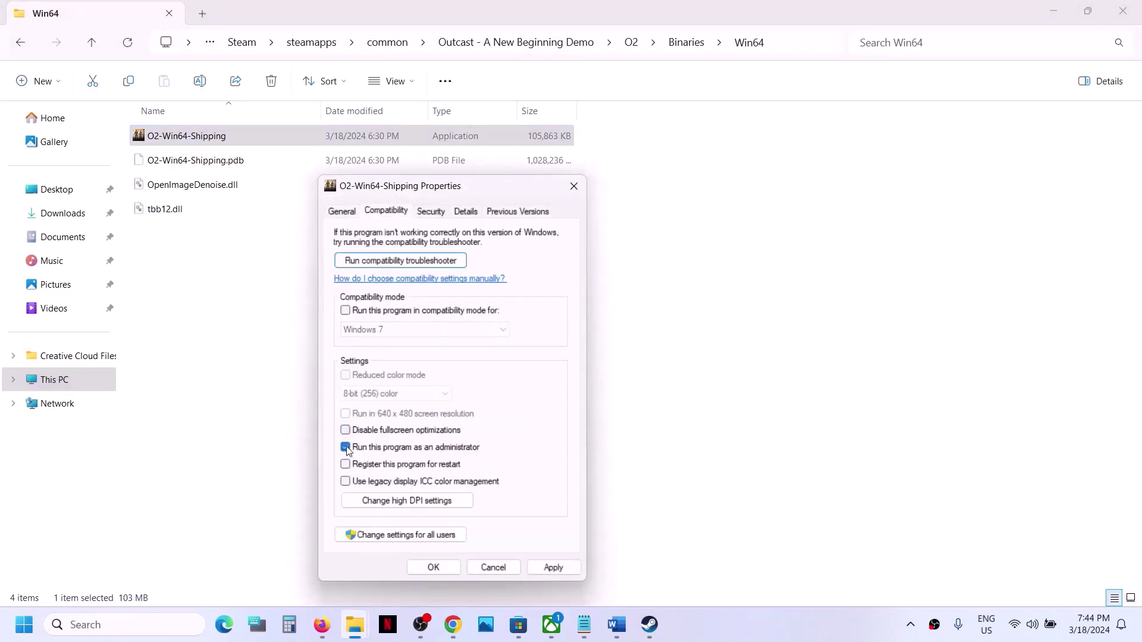
click(556, 568)
click(443, 568)
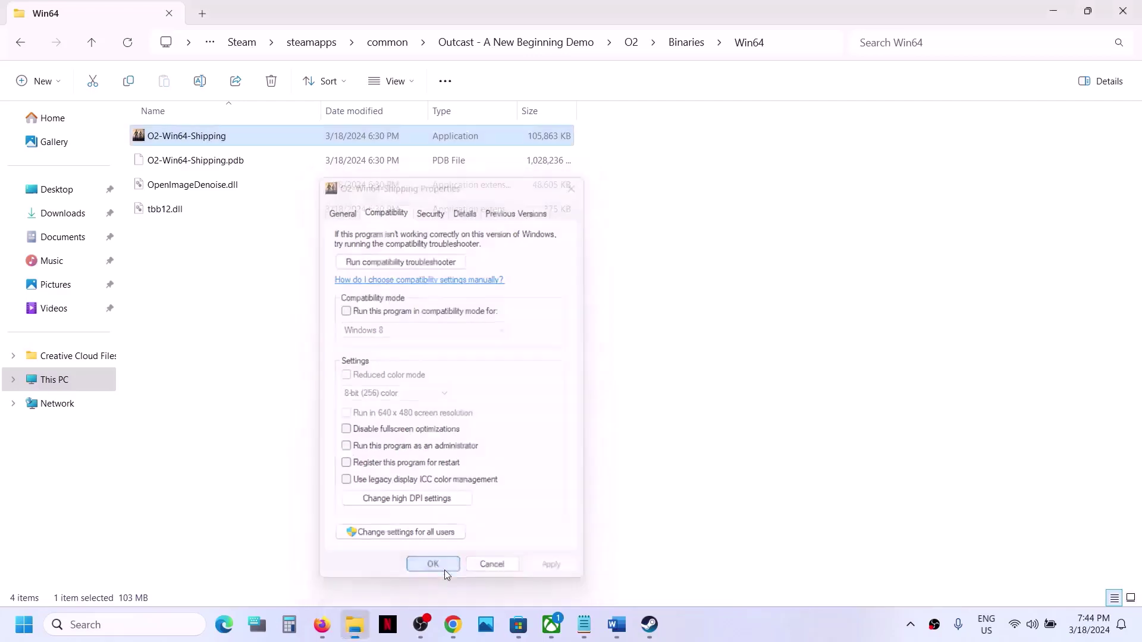
click(92, 47)
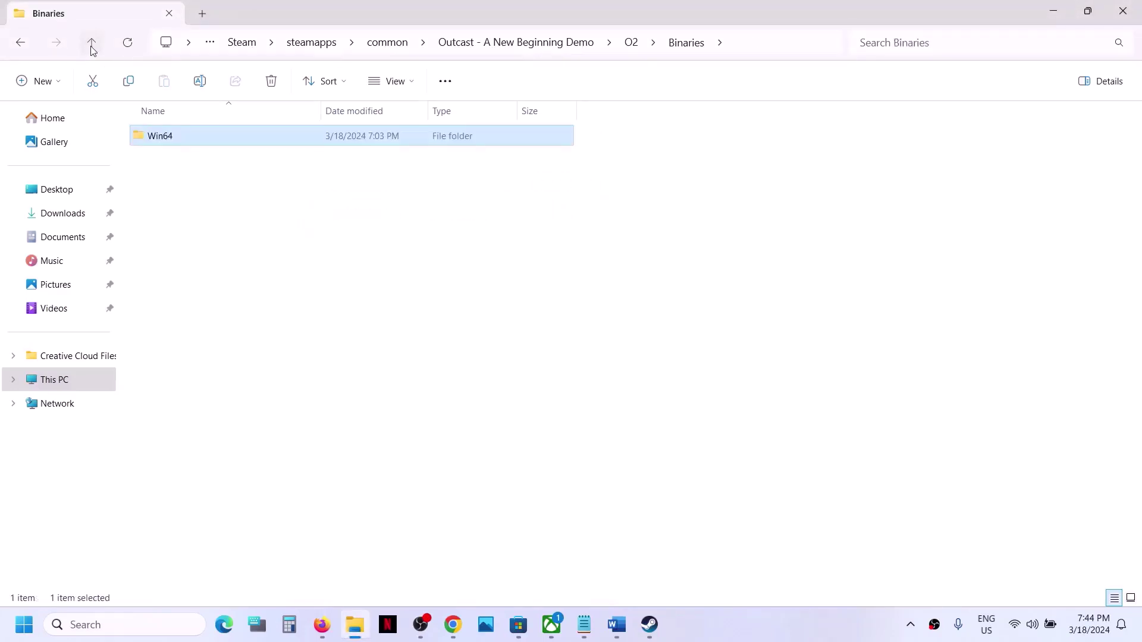
- Untick compatibility mode in the O2 launcher's properties in the Outcast demo folder and apply
click(92, 44)
click(92, 44)
click(150, 237)
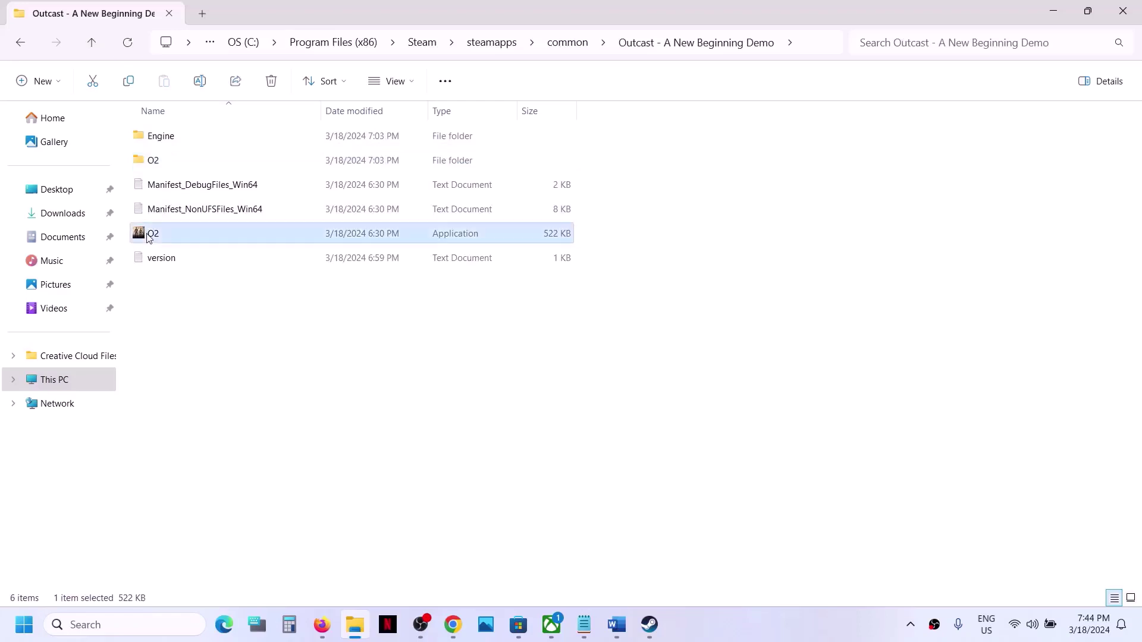
right_click(149, 237)
click(202, 419)
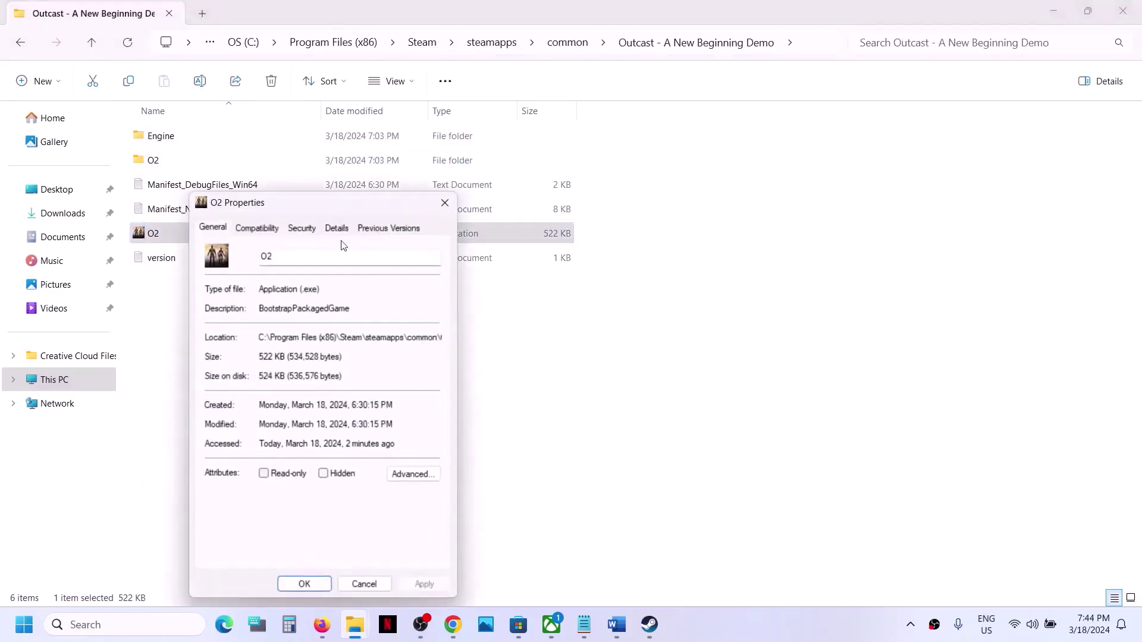
click(262, 229)
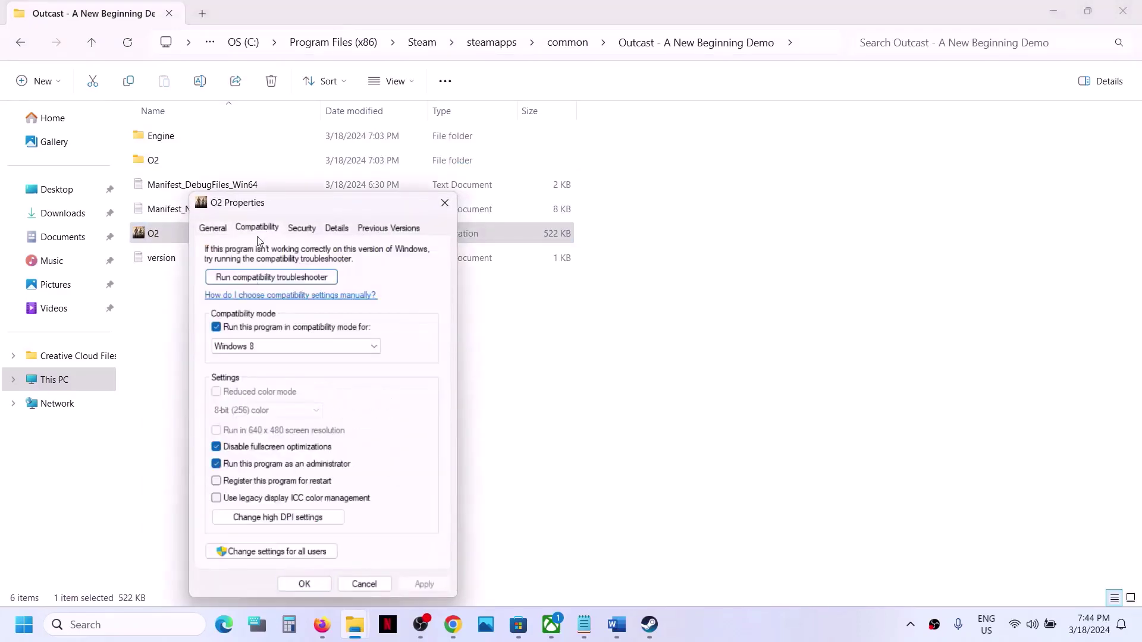
click(216, 327)
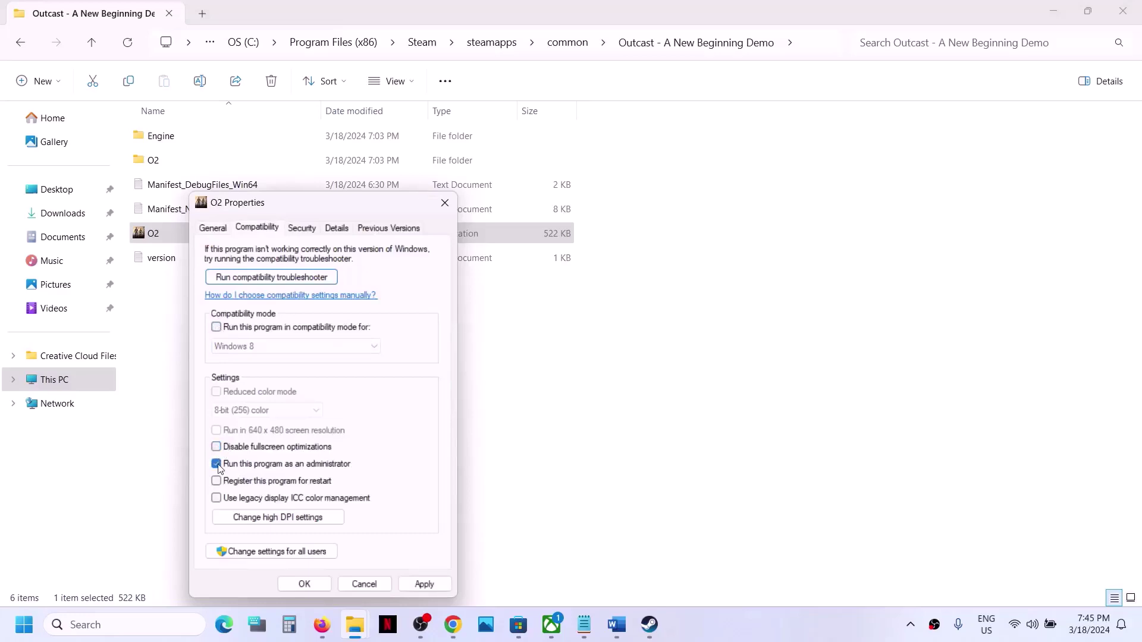
click(424, 584)
click(304, 584)
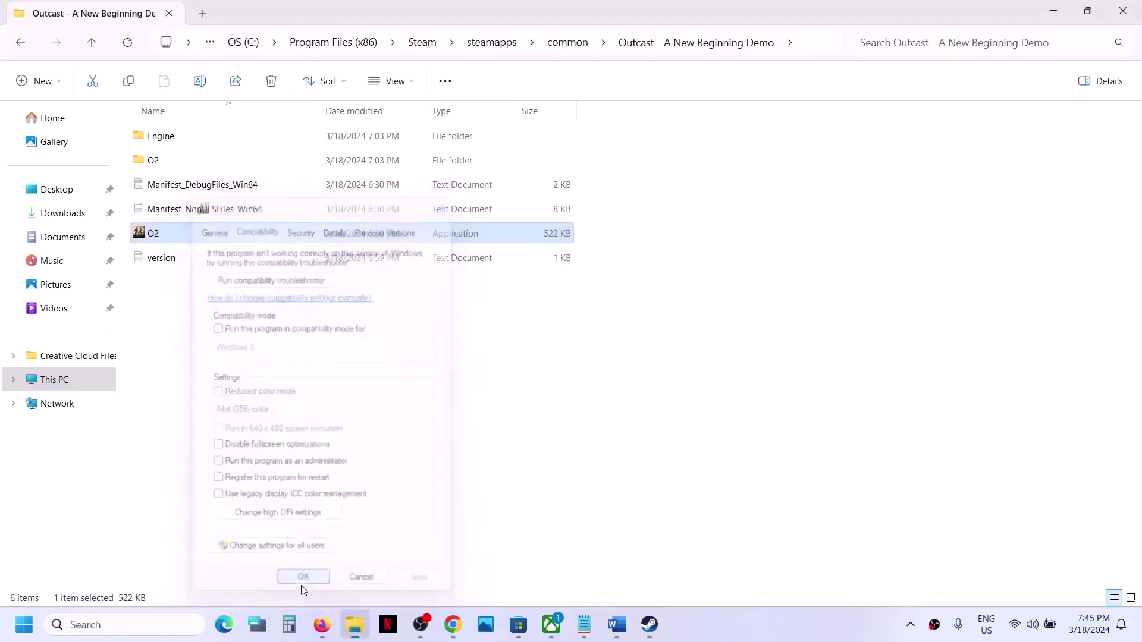
- Scroll the Word fix guide further down past Step 5
click(617, 624)
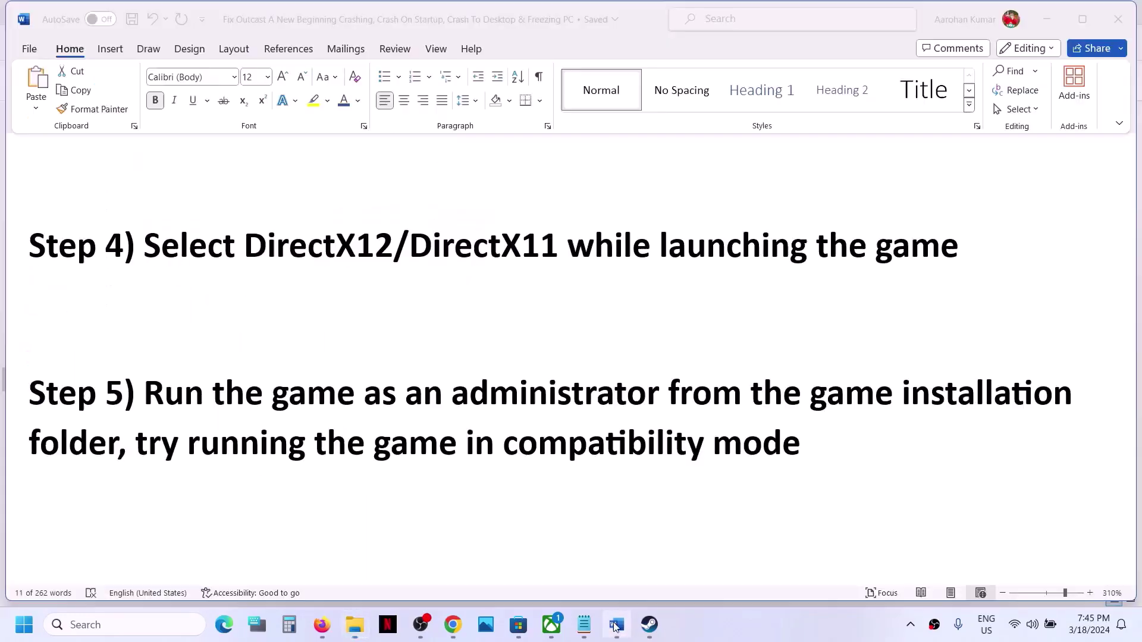
scroll(428, 416, down, 2)
scroll(428, 416, down, 2)
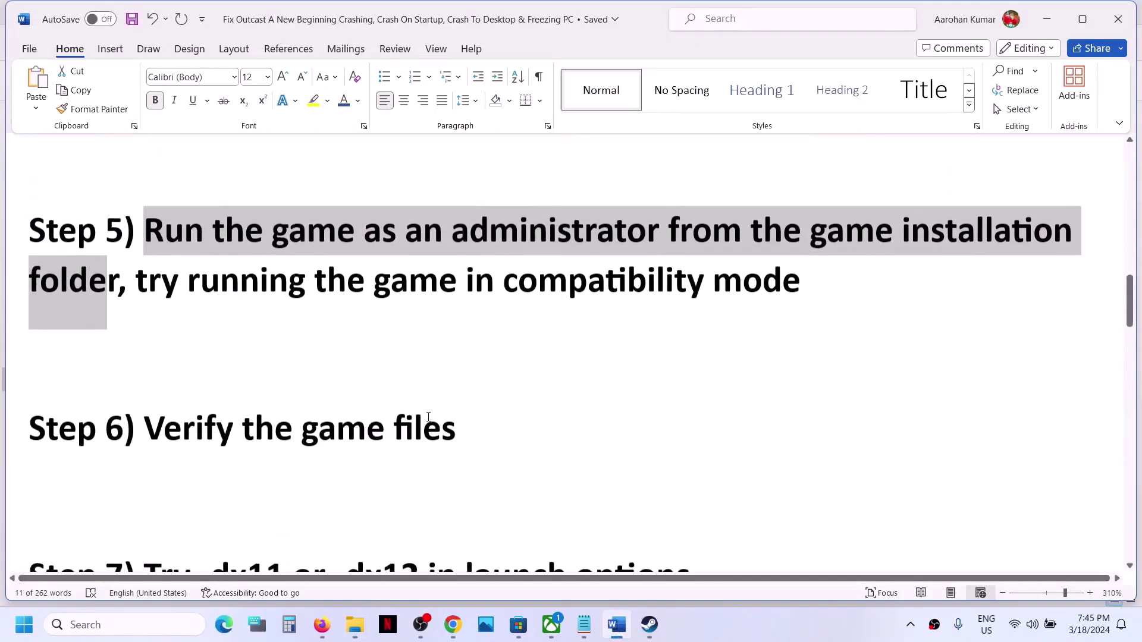
click(183, 423)
- Start Steam's Verify integrity of game files for the Outcast demo from Installed Files
click(650, 625)
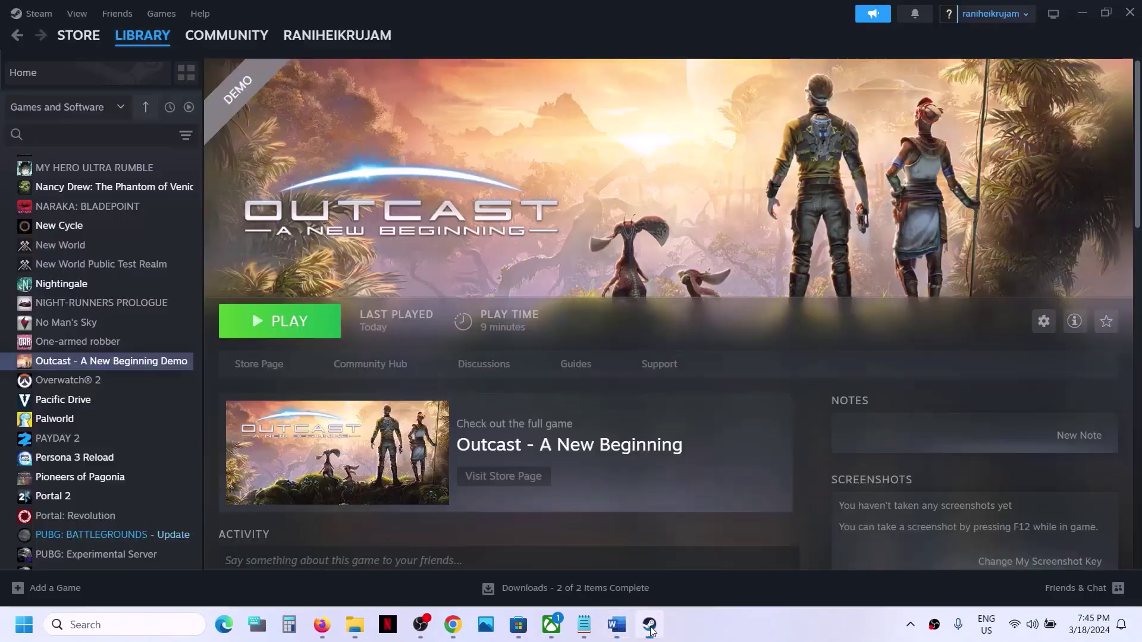
right_click(125, 368)
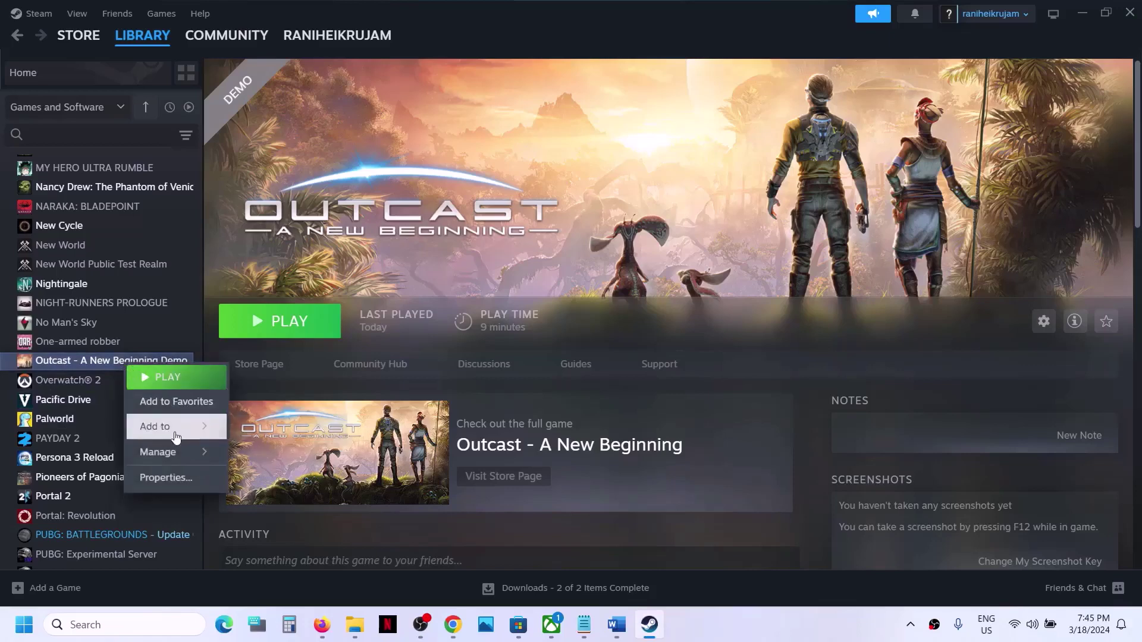
click(169, 476)
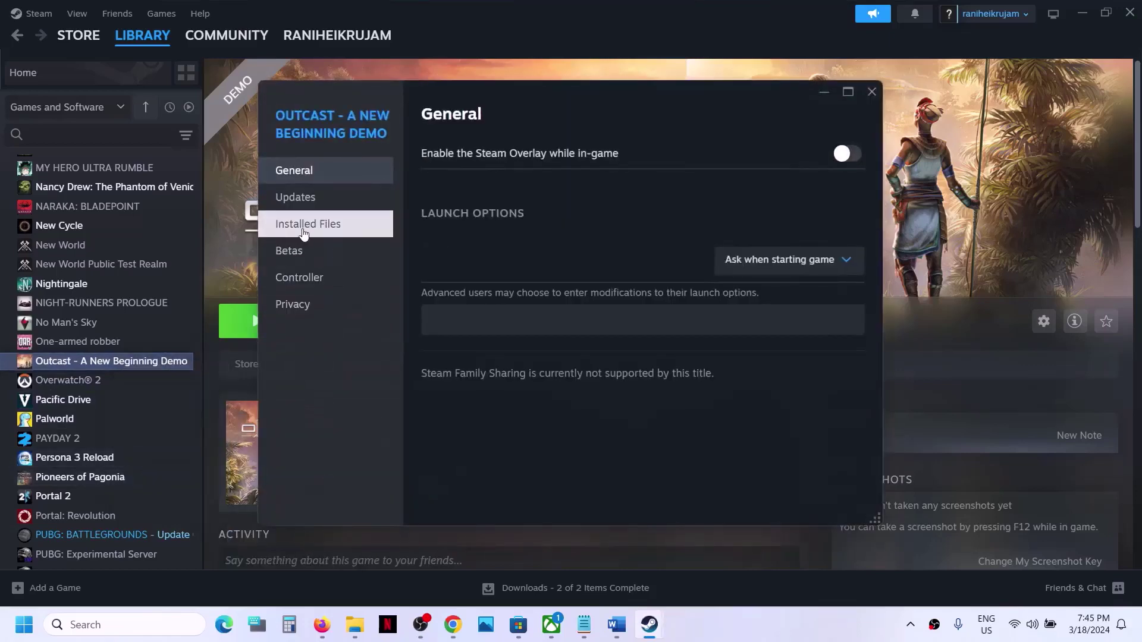
click(304, 232)
click(781, 261)
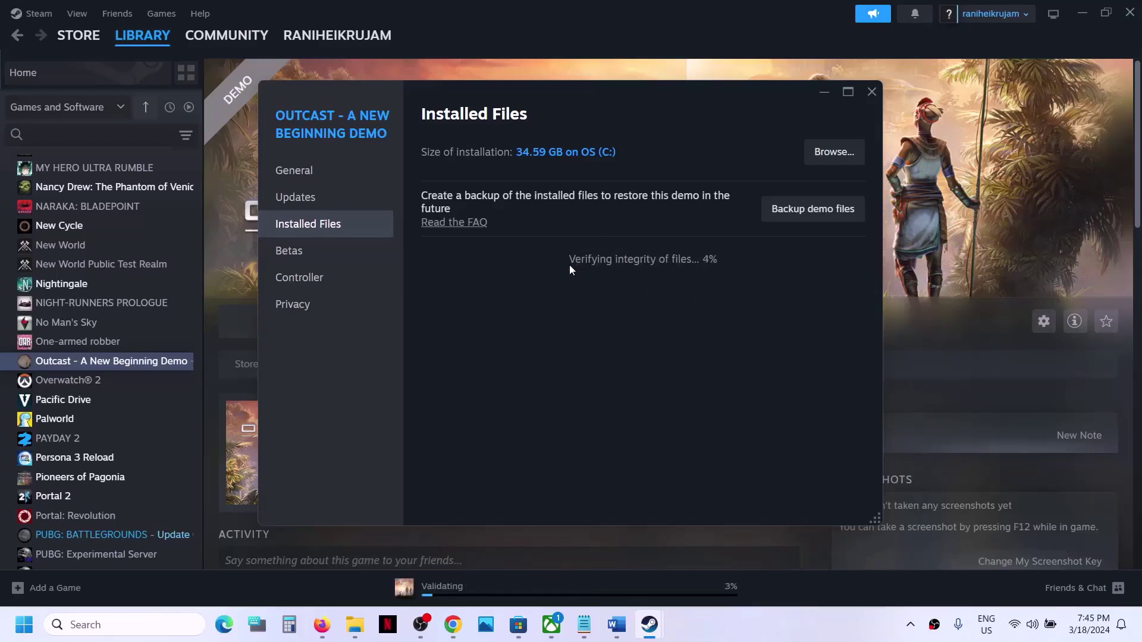
click(619, 624)
- Following the guide's Step 7, give the Outcast demo the launch option -dx12
scroll(423, 392, down, 2)
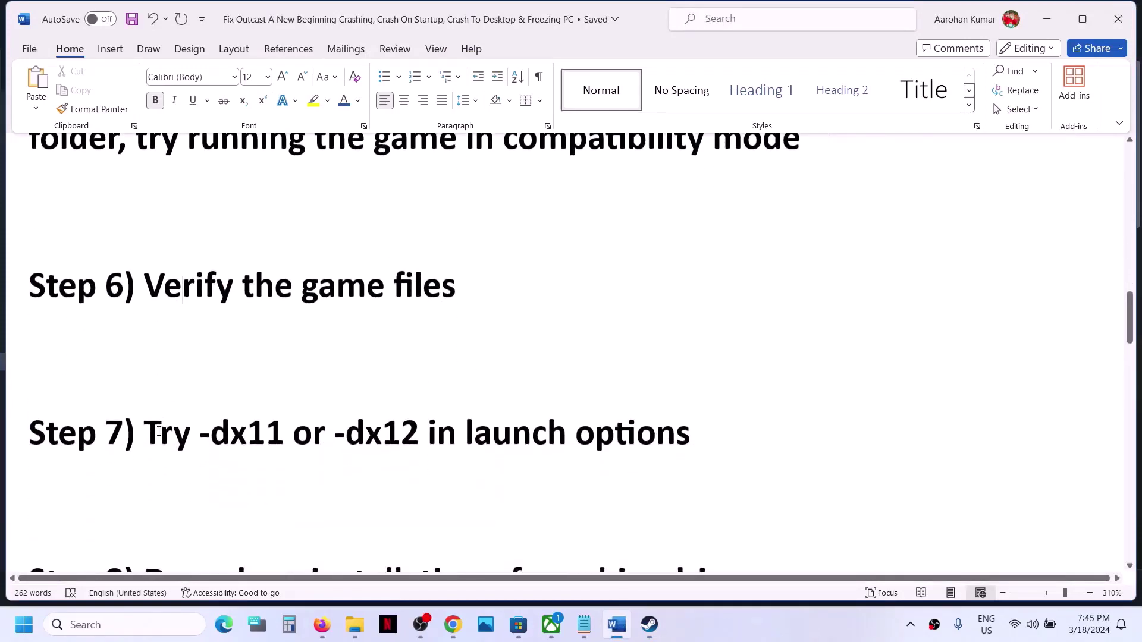
drag(171, 434, 691, 435)
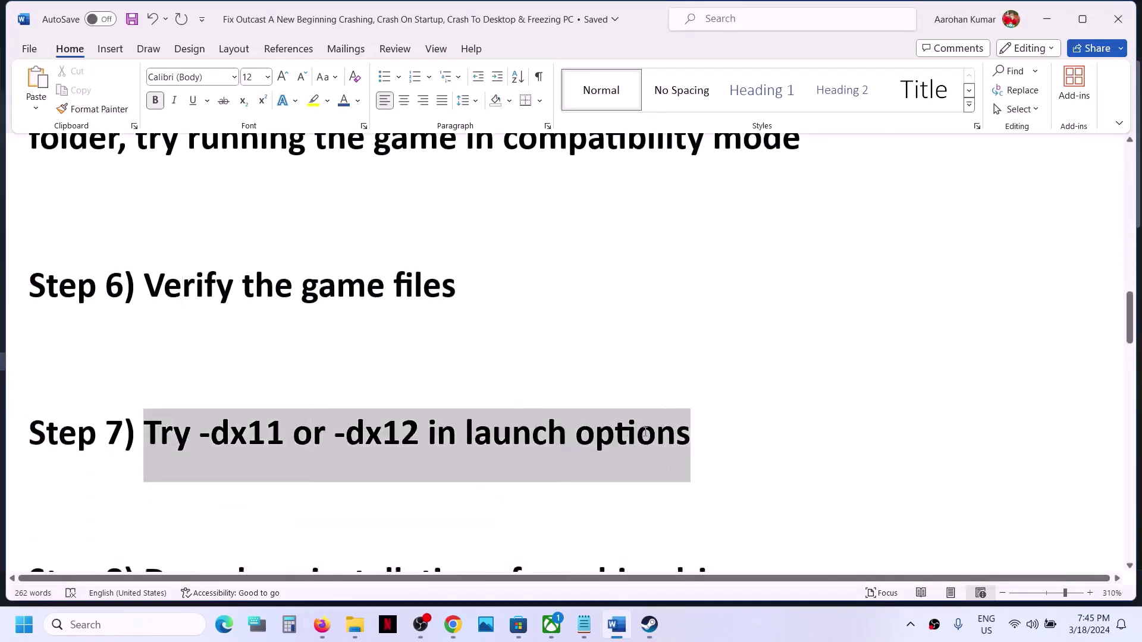
click(649, 625)
click(590, 590)
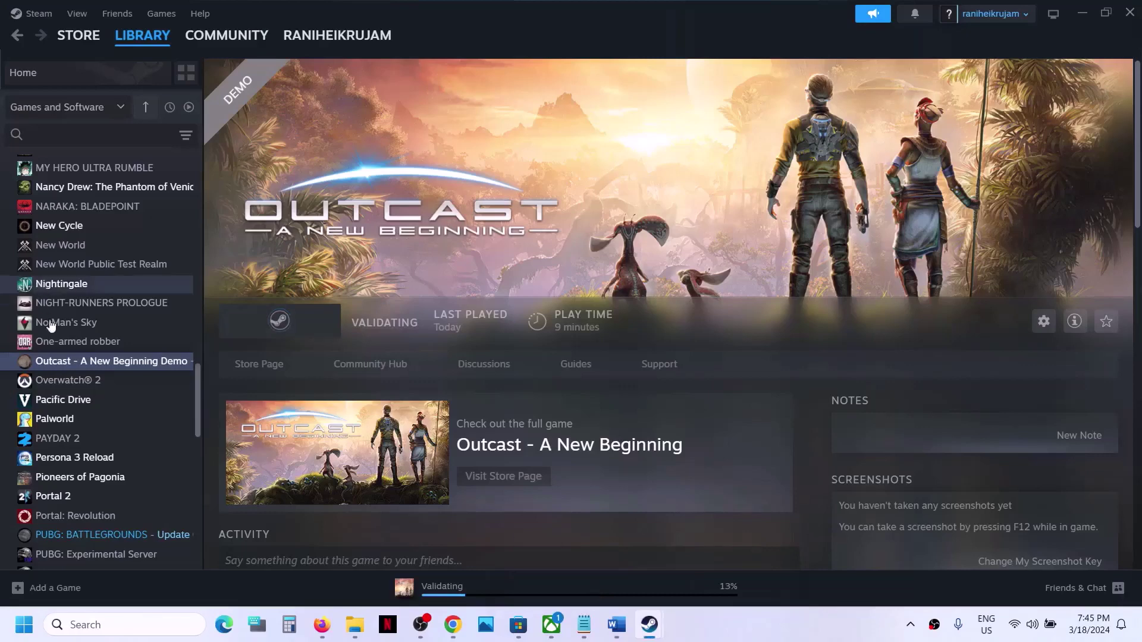
right_click(76, 362)
click(119, 446)
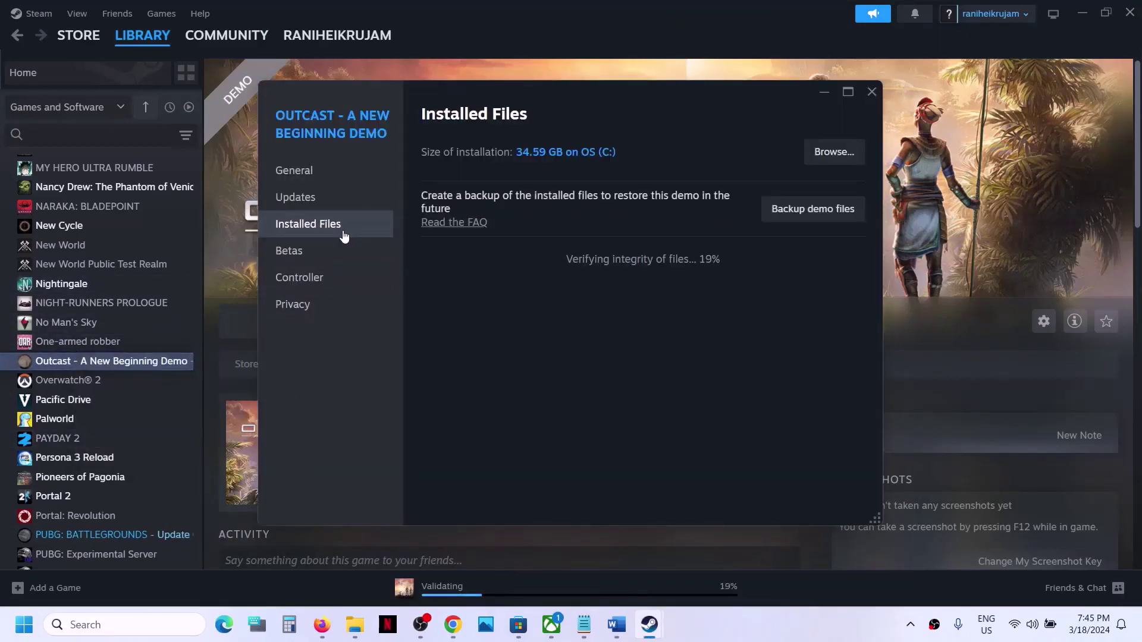
click(317, 169)
click(522, 326)
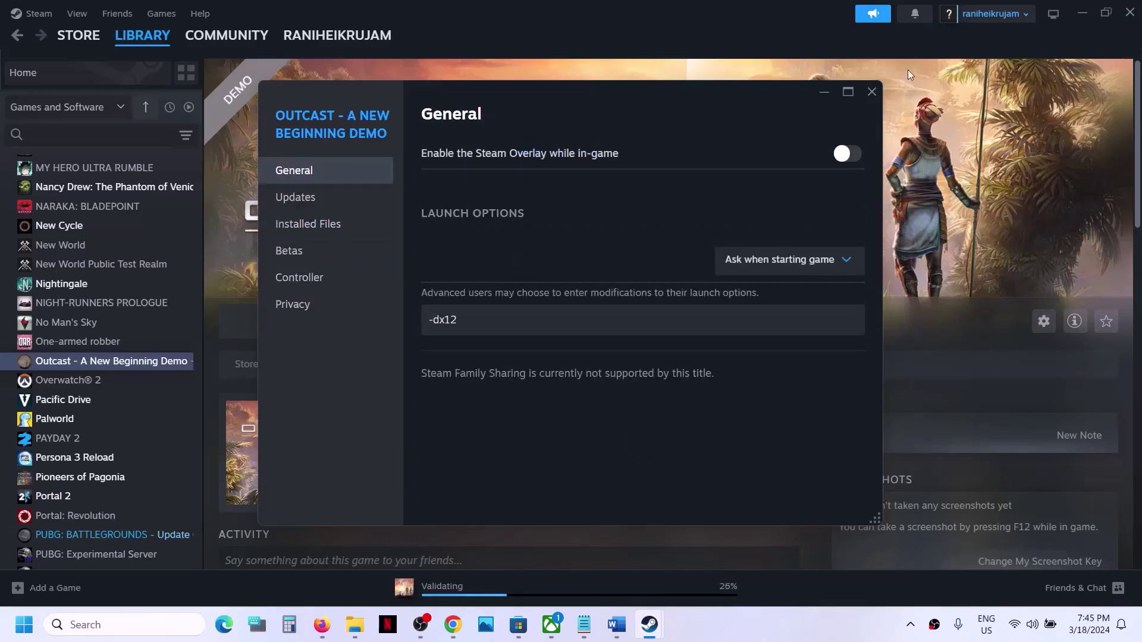
click(872, 92)
- Replace the Outcast demo's launch option -dx12 with -dx11
right_click(145, 364)
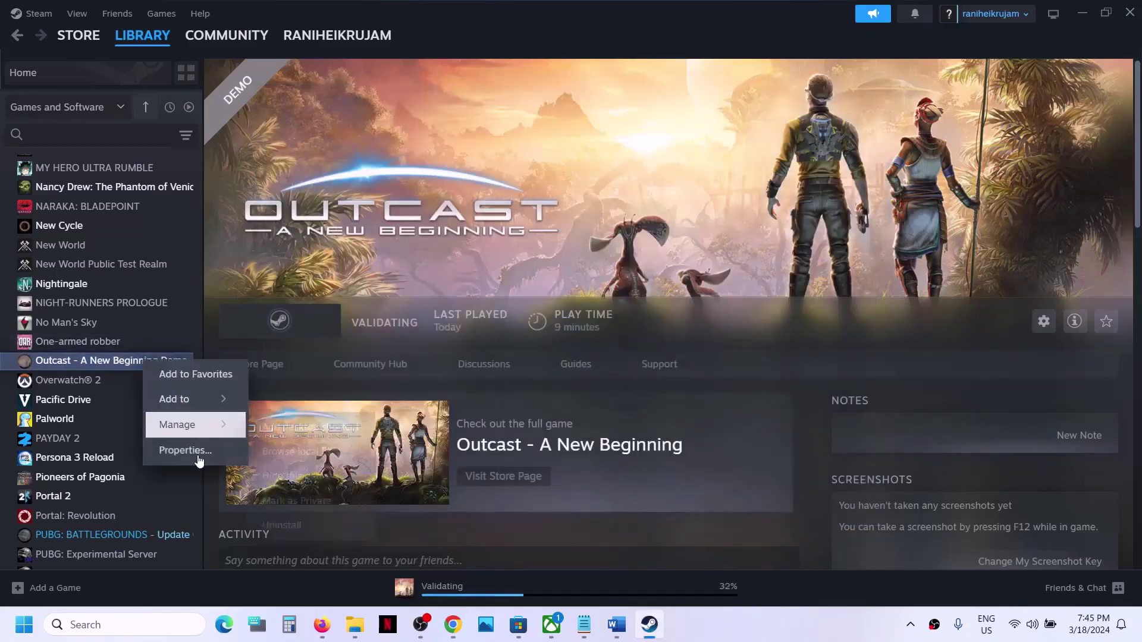
click(188, 450)
click(474, 306)
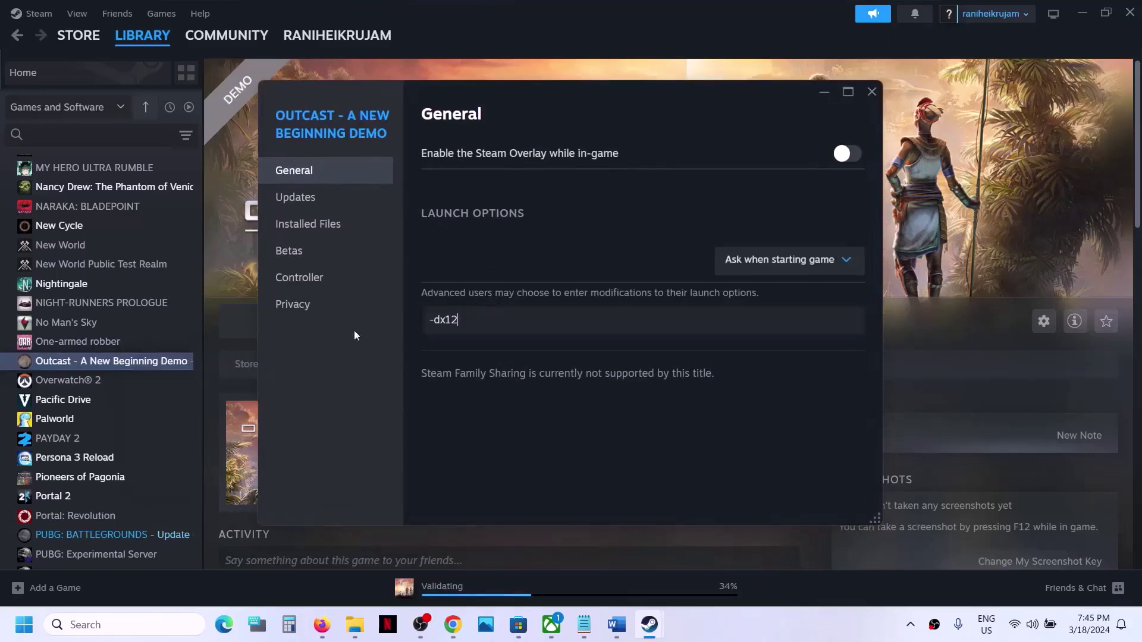
key(ctrl+a)
text(-dx11)
click(482, 391)
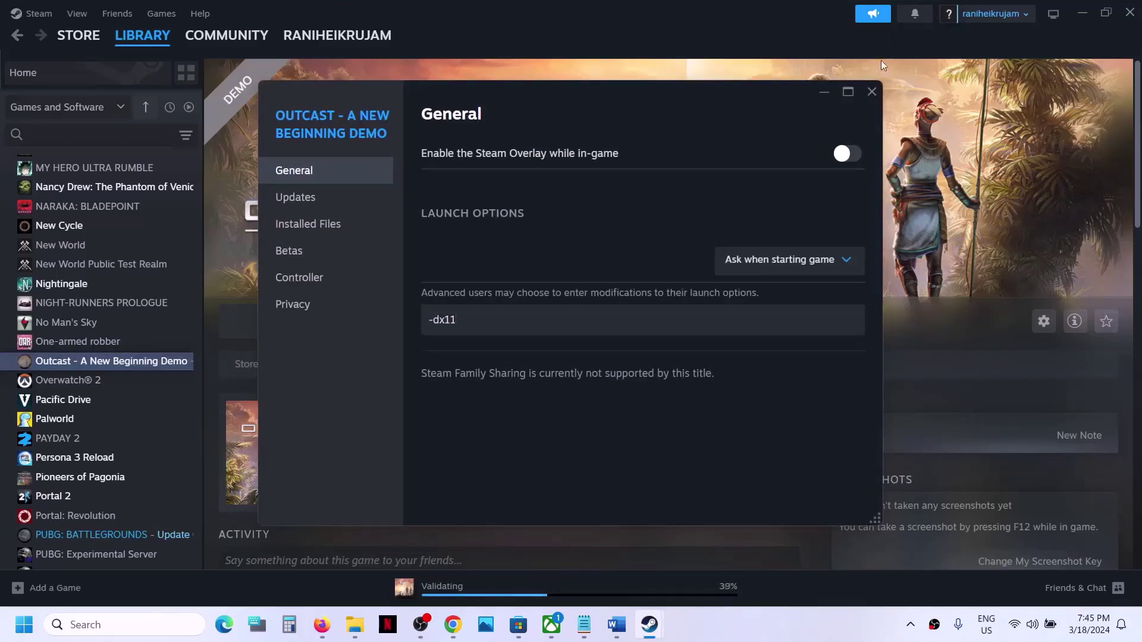
click(873, 88)
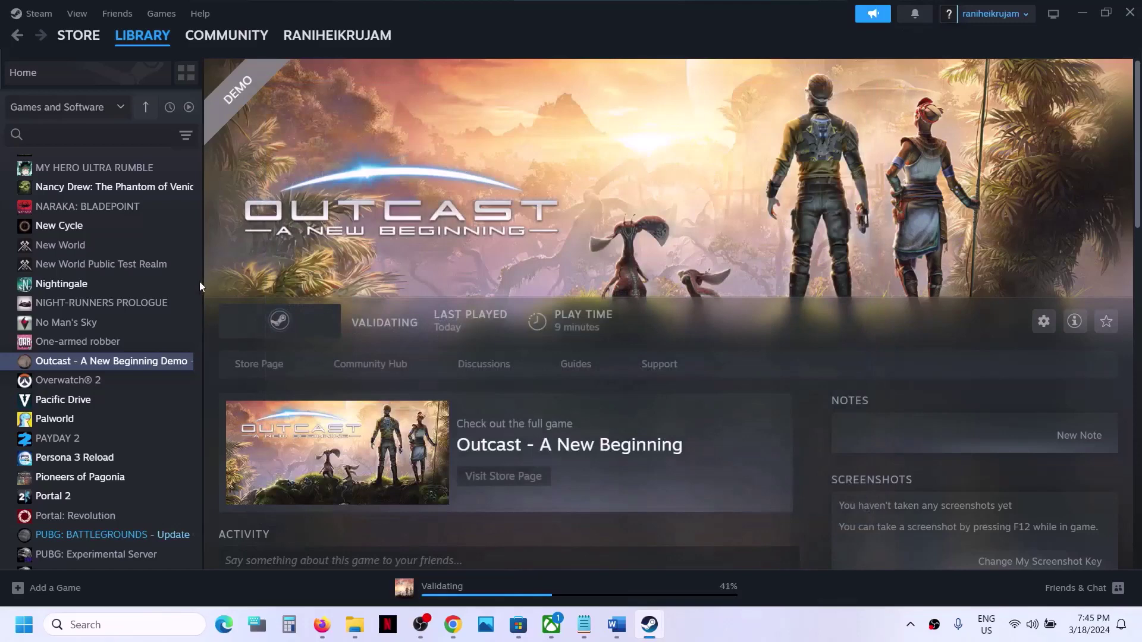
- Clear the -dx11 launch option so the Outcast demo's Launch Options are empty
right_click(138, 363)
click(184, 441)
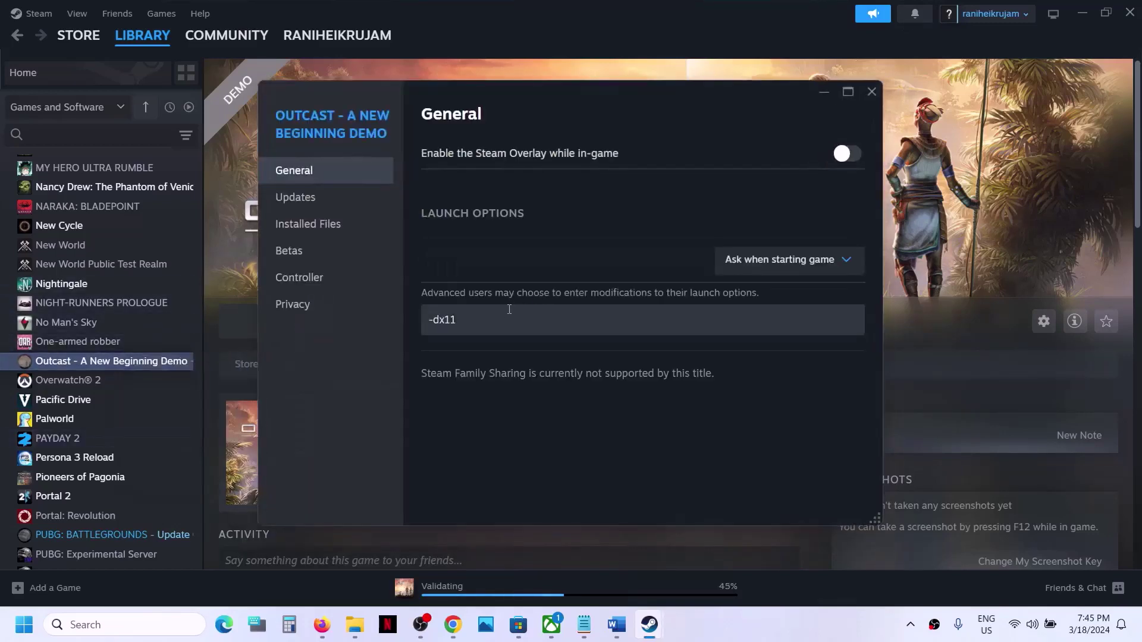
triple_click(507, 313)
key(BackSpace)
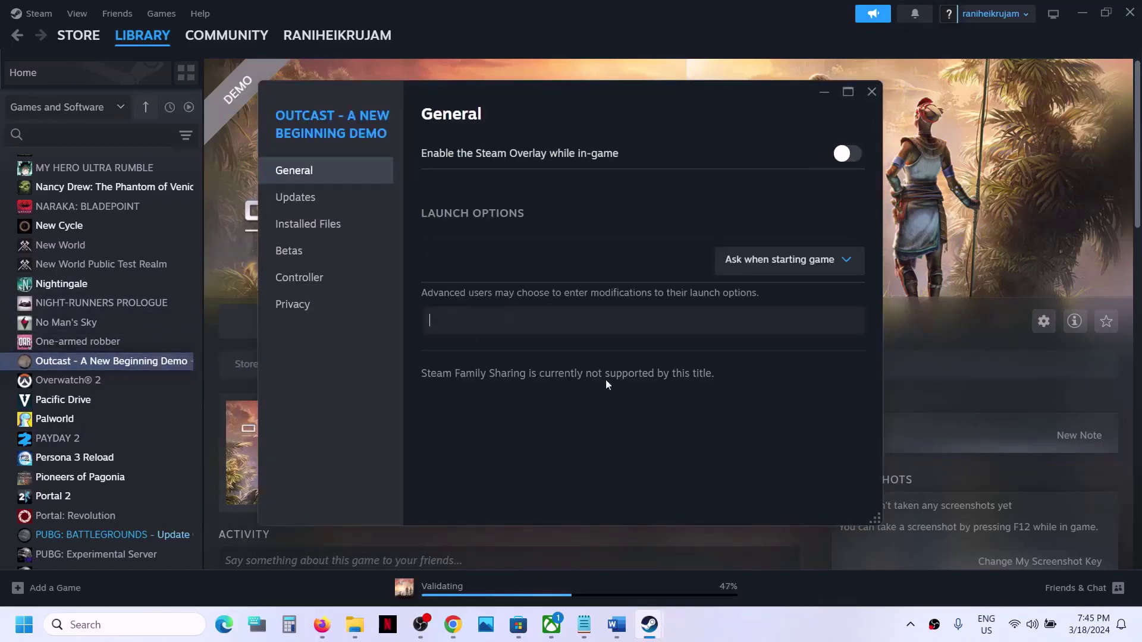
click(619, 390)
click(873, 96)
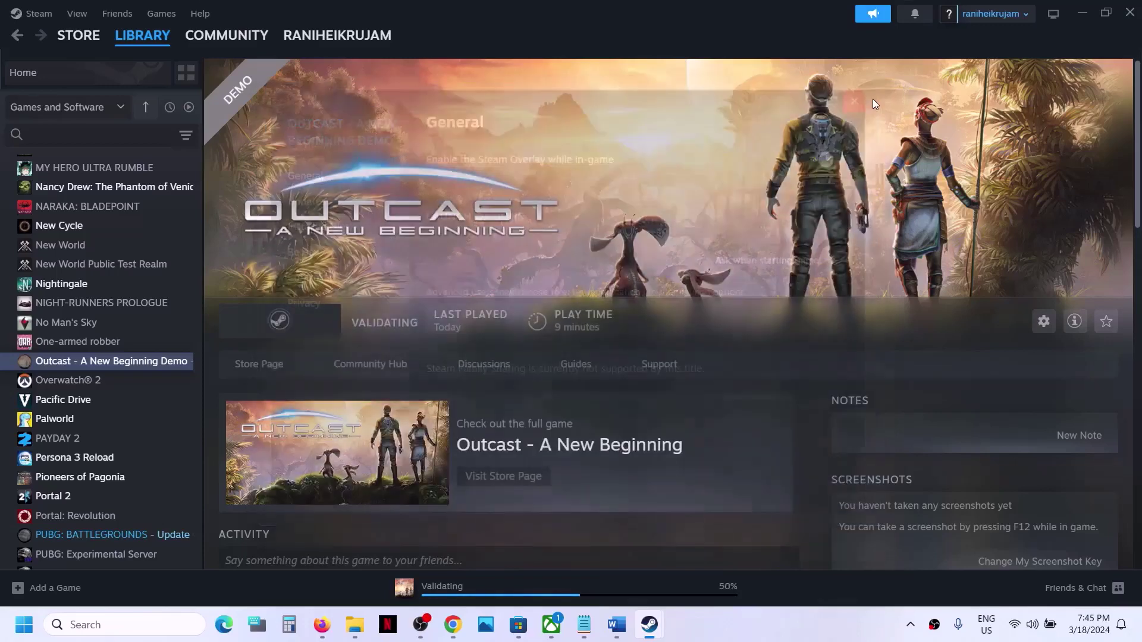
- Scroll the guide to Step 8 and highlight its heading and the NVIDIA and AMD driver links
click(617, 630)
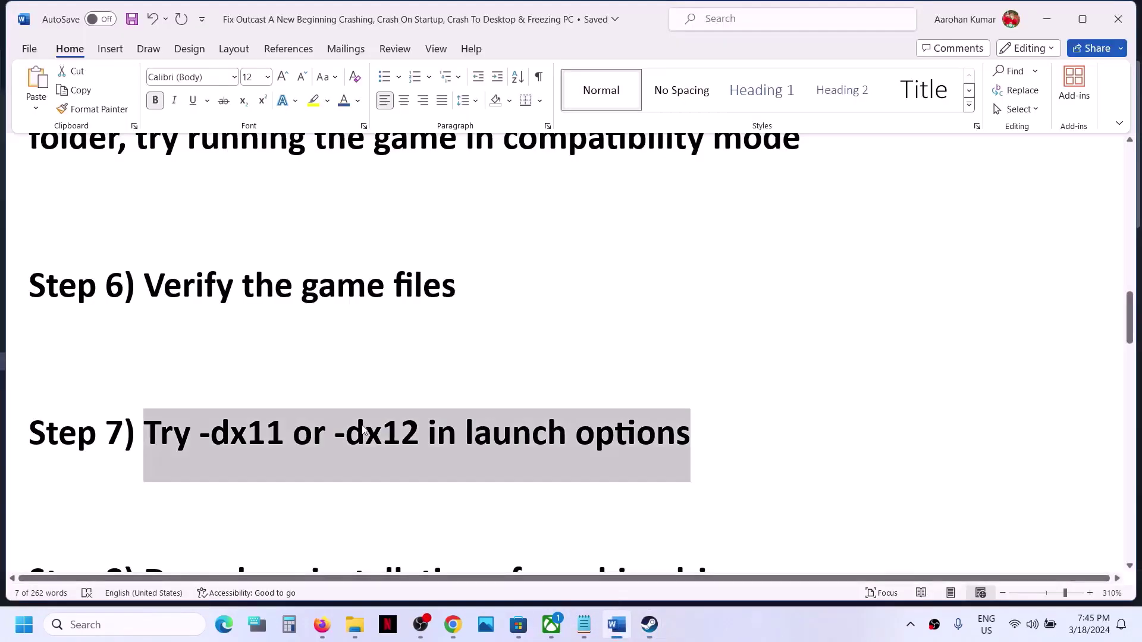
scroll(362, 425, down, 3)
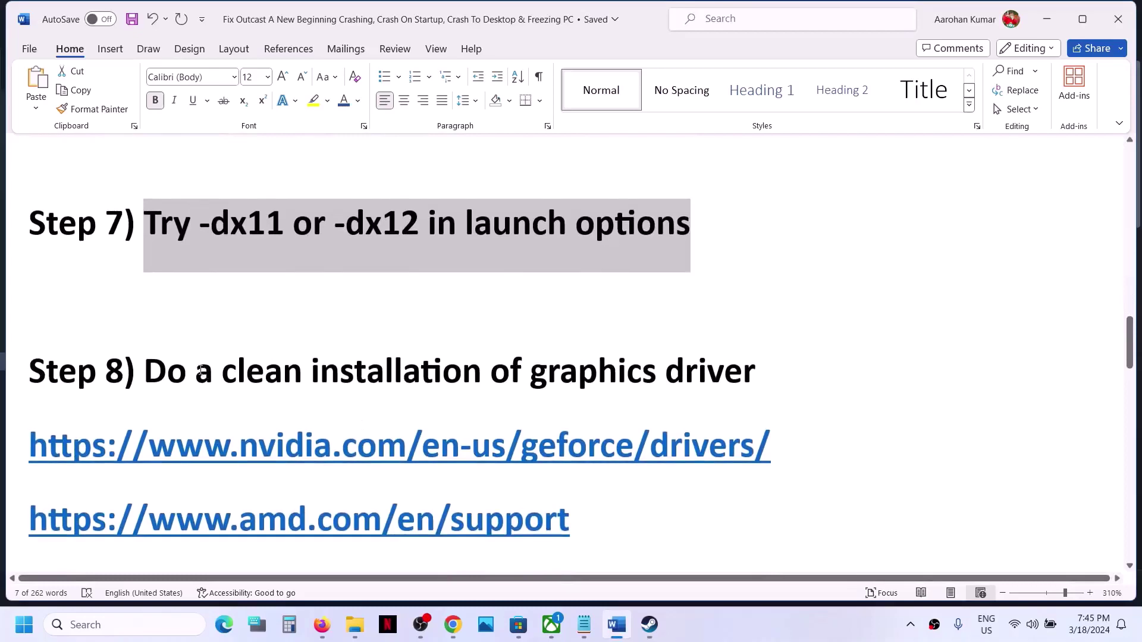
drag(199, 370, 724, 402)
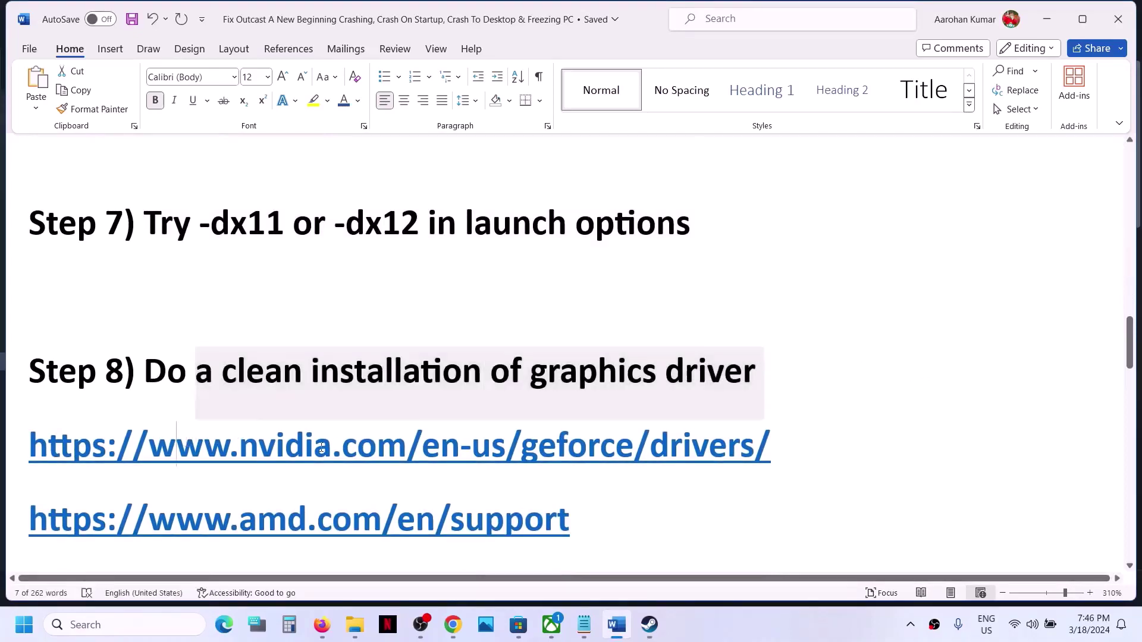
drag(192, 443, 613, 470)
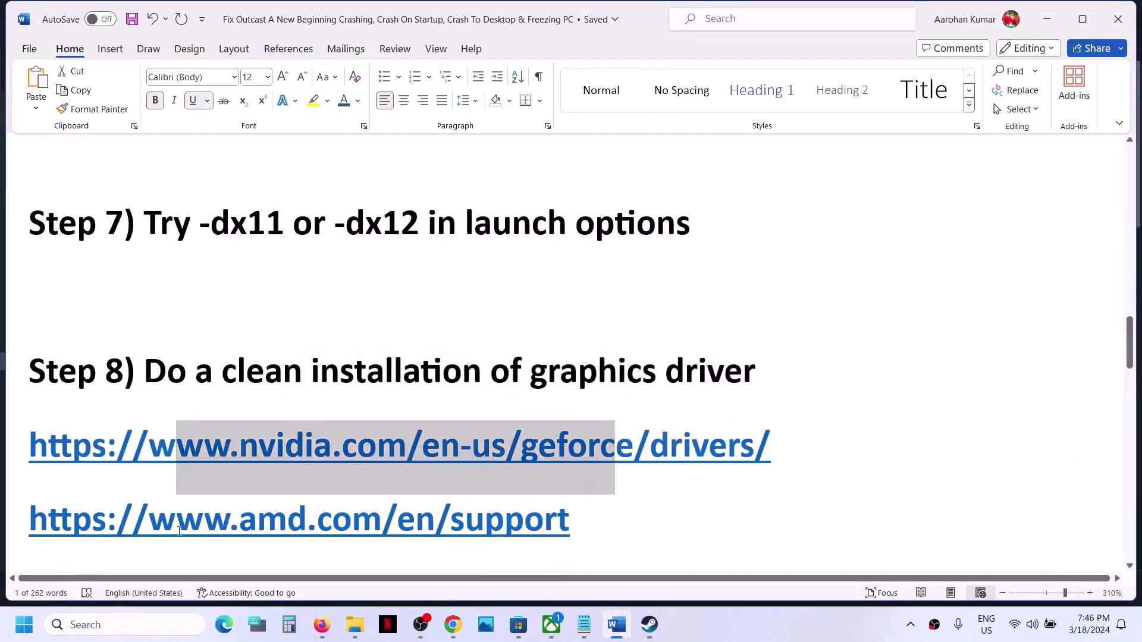
drag(178, 531, 569, 531)
drag(229, 470, 683, 470)
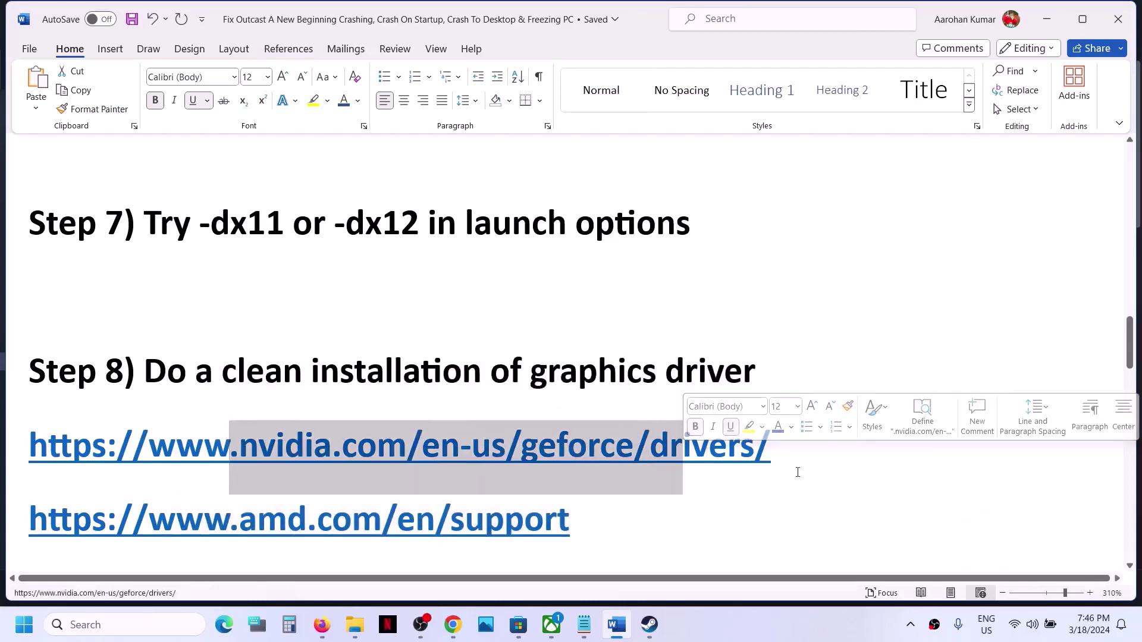
- Search NVIDIA drivers for GeForce RTX 30 Series (Notebooks) RTX 3050 Laptop GPU on Windows 11
click(782, 623)
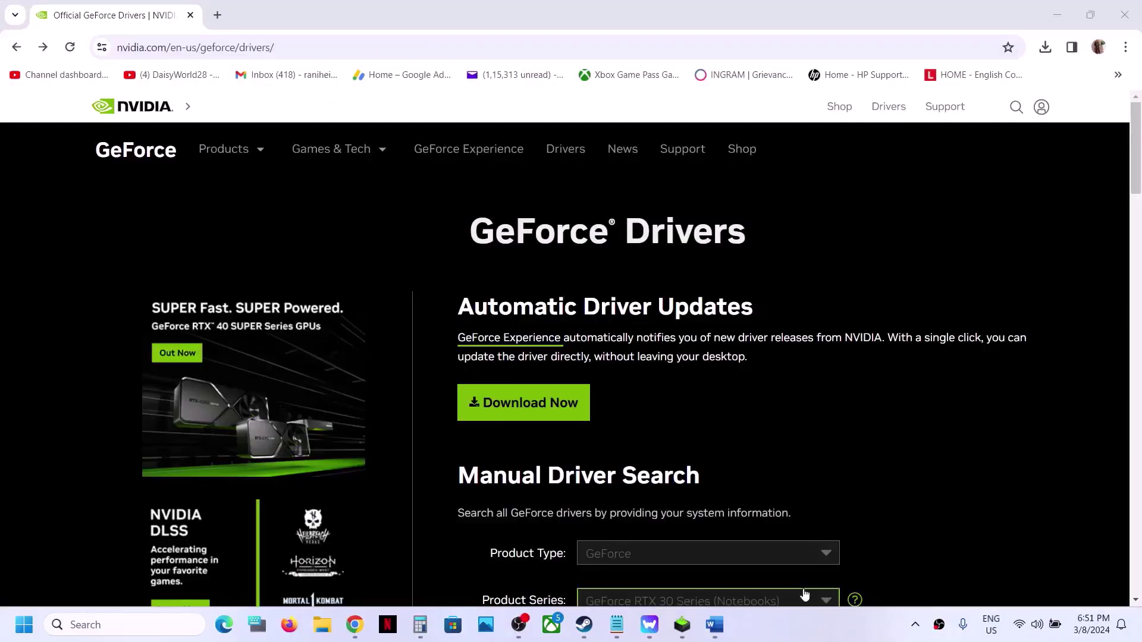
scroll(742, 396, down, 5)
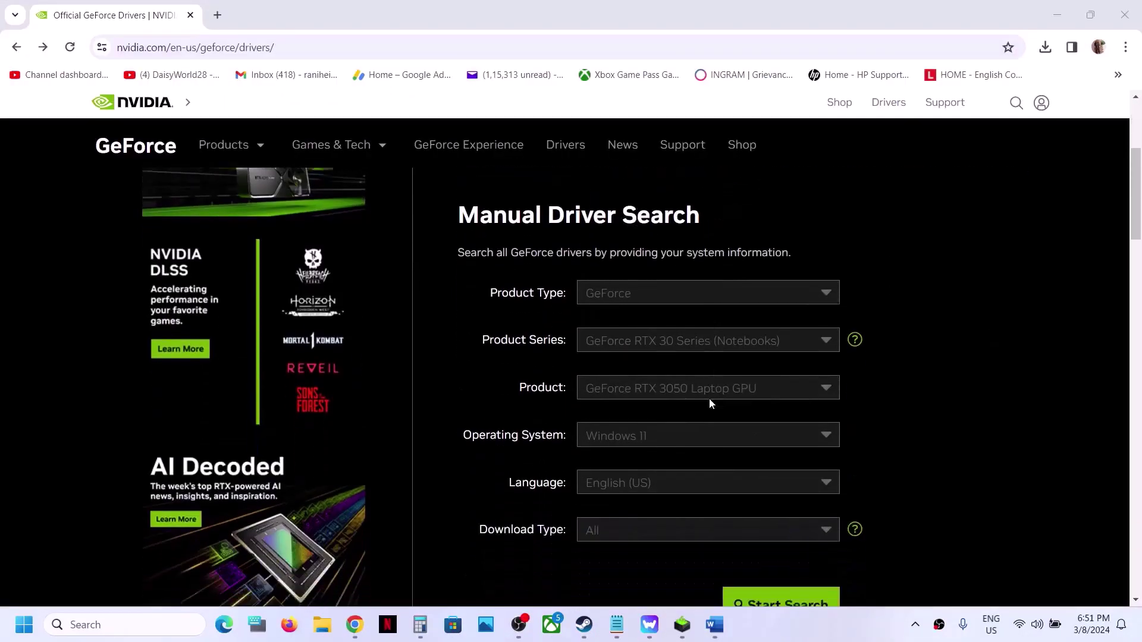
click(648, 282)
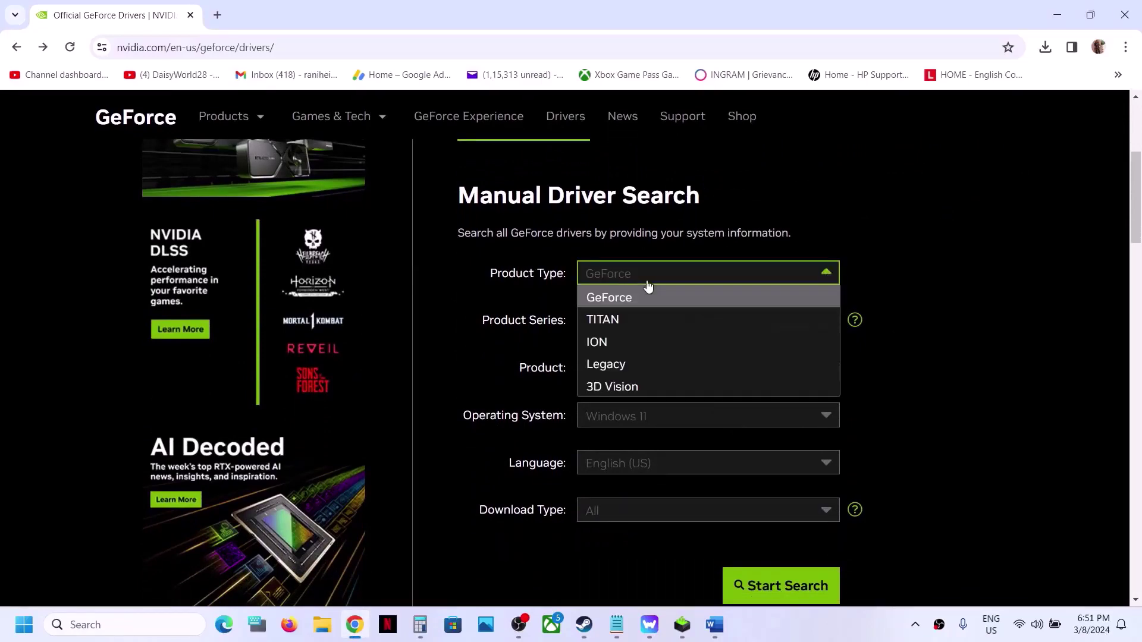
click(637, 308)
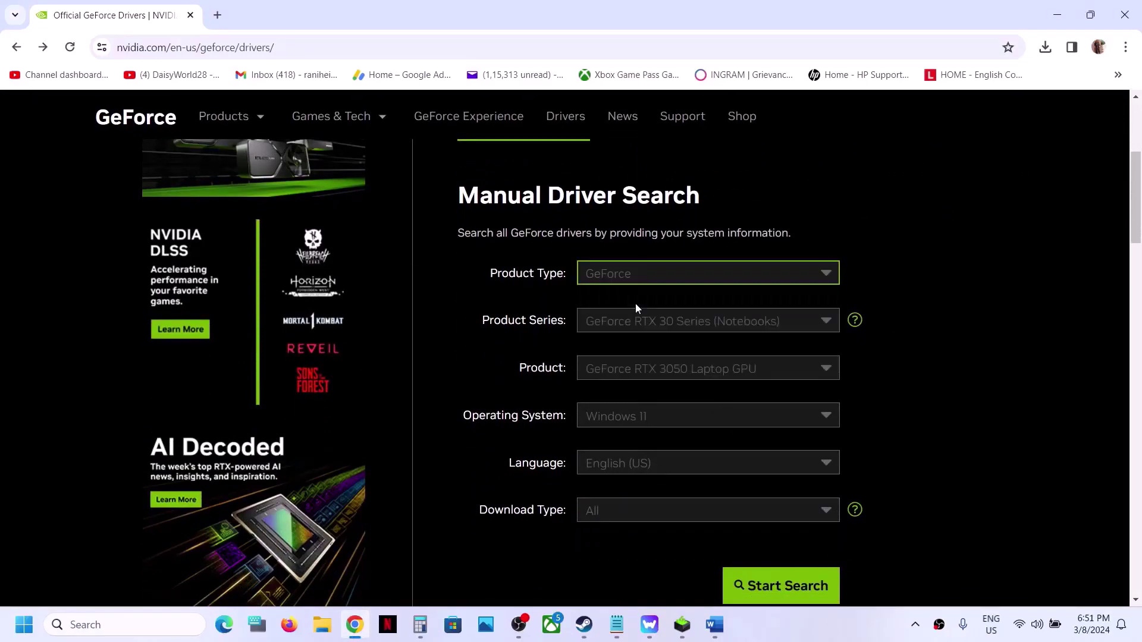
click(675, 328)
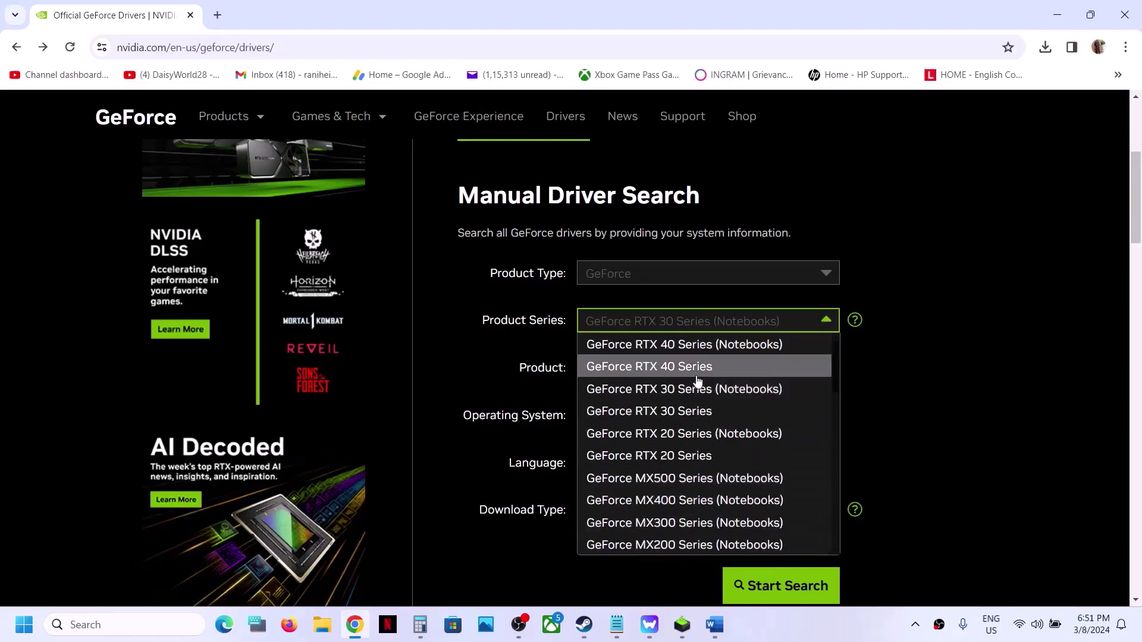
click(711, 392)
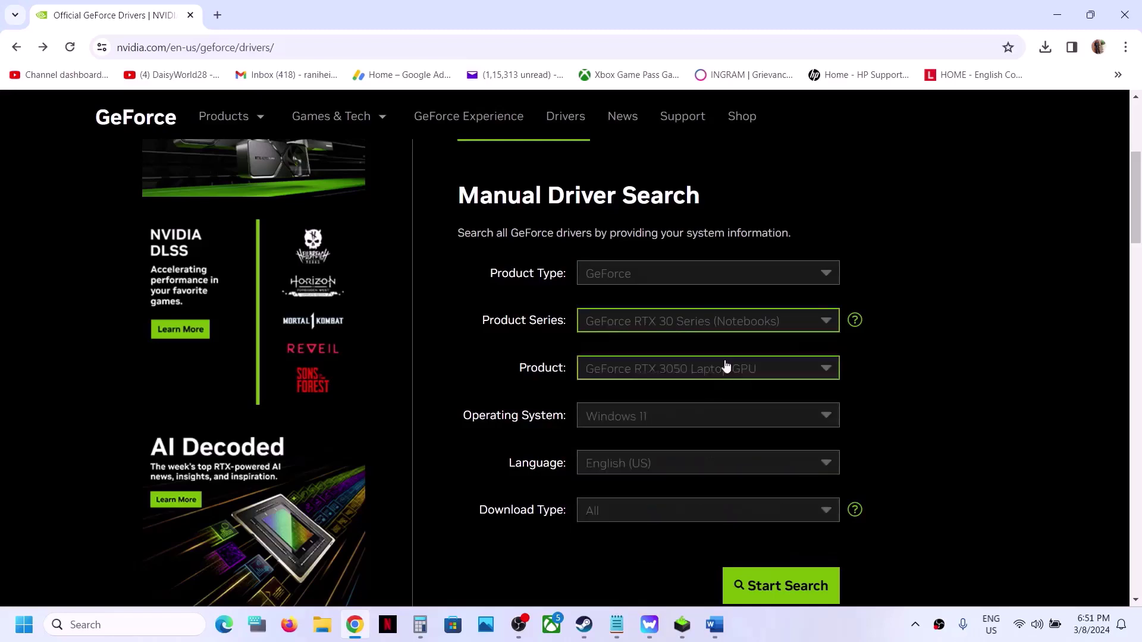
click(688, 375)
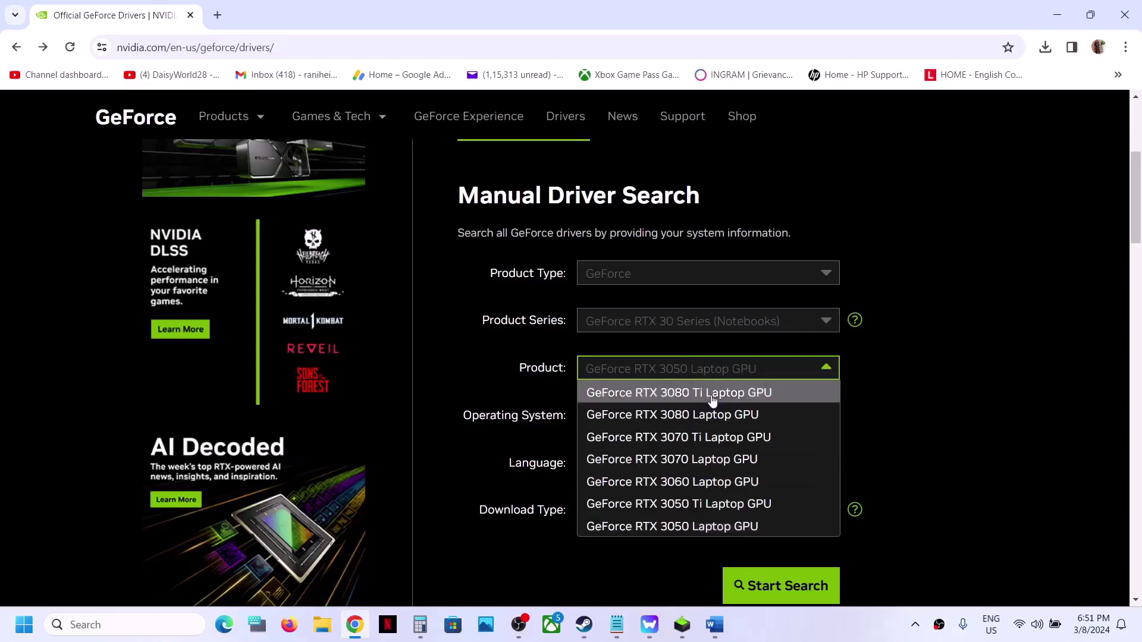
click(733, 527)
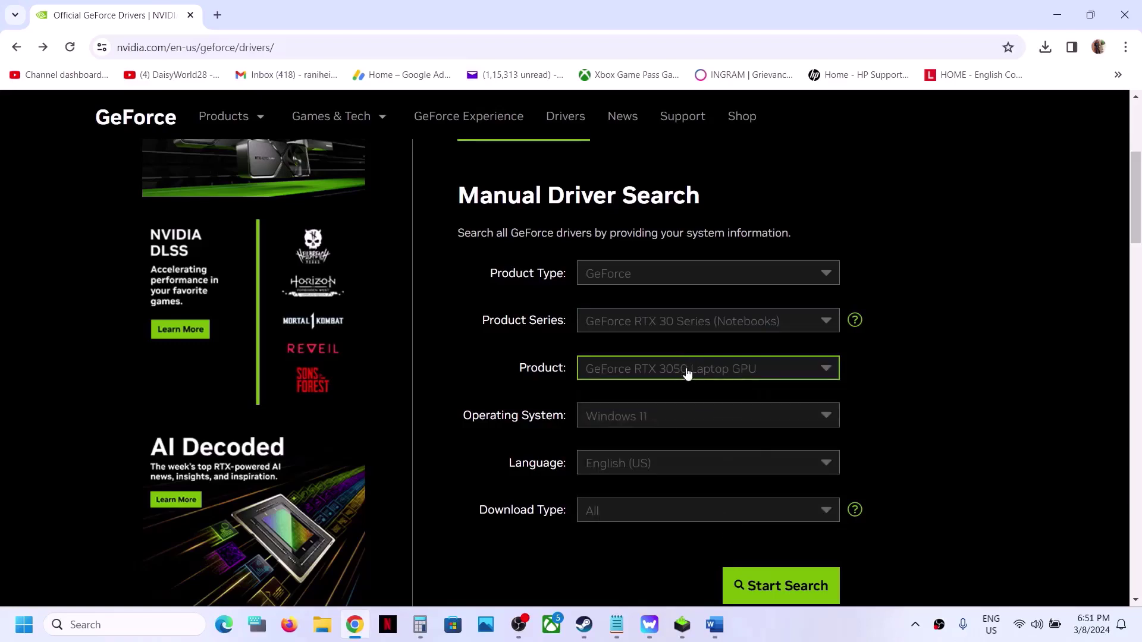
click(658, 418)
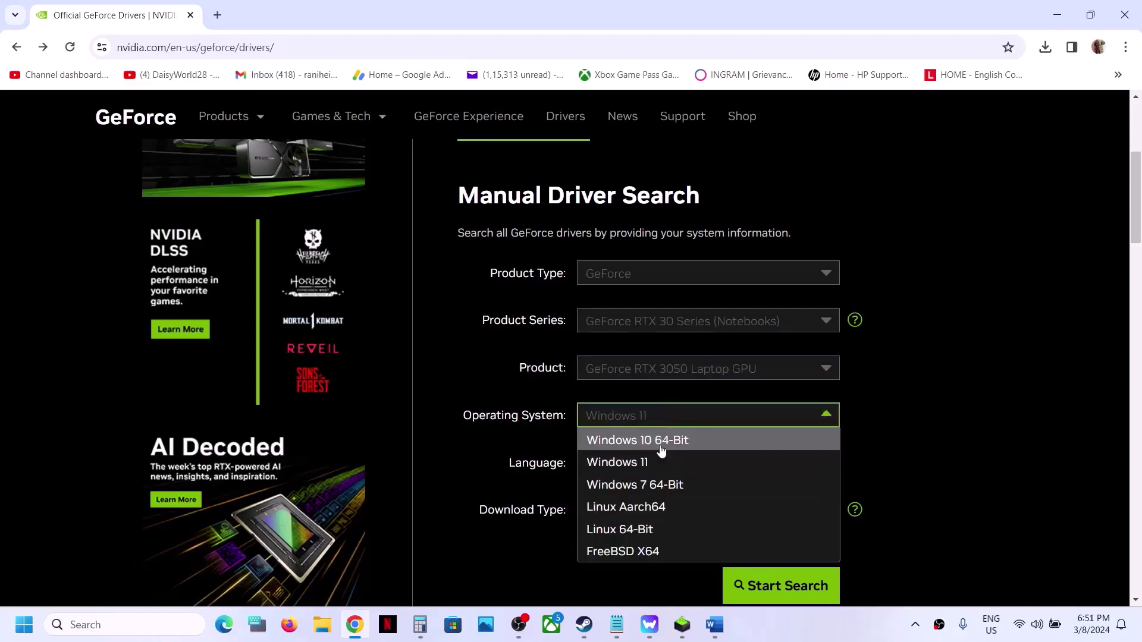
click(919, 417)
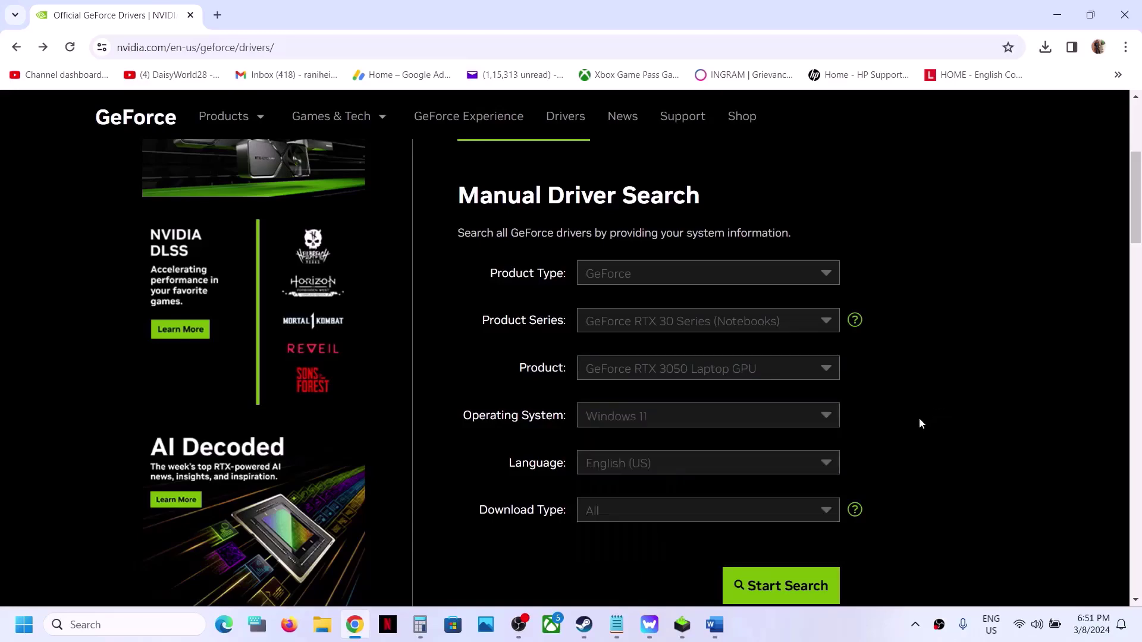
click(788, 587)
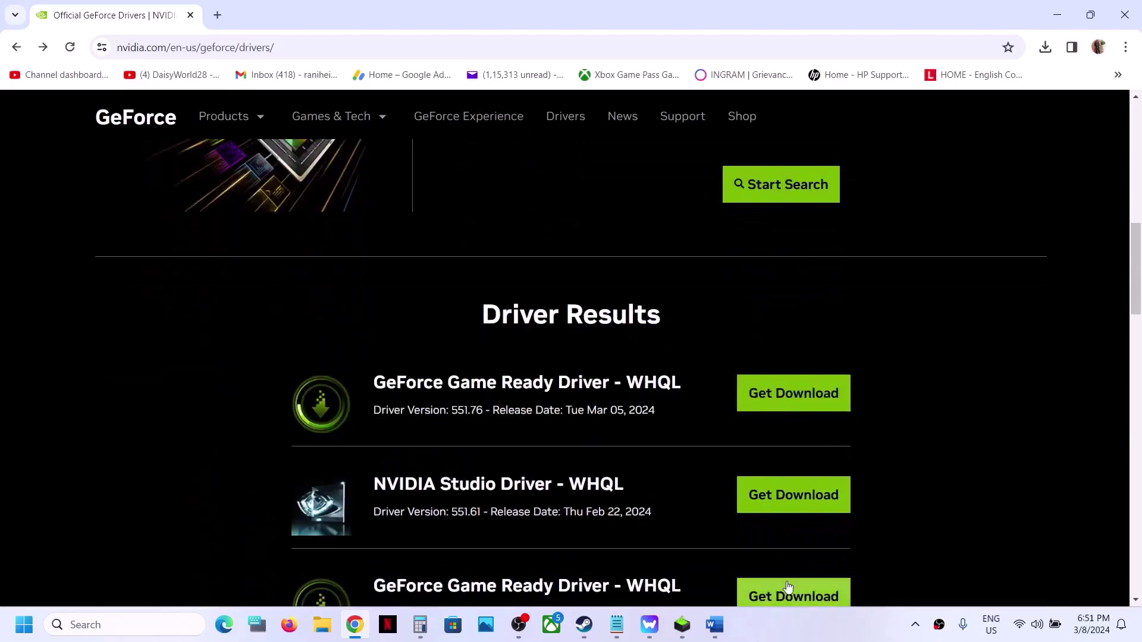
- Highlight the top result's title and its version, Game Ready Driver 551.76
drag(373, 384, 546, 384)
drag(374, 411, 484, 411)
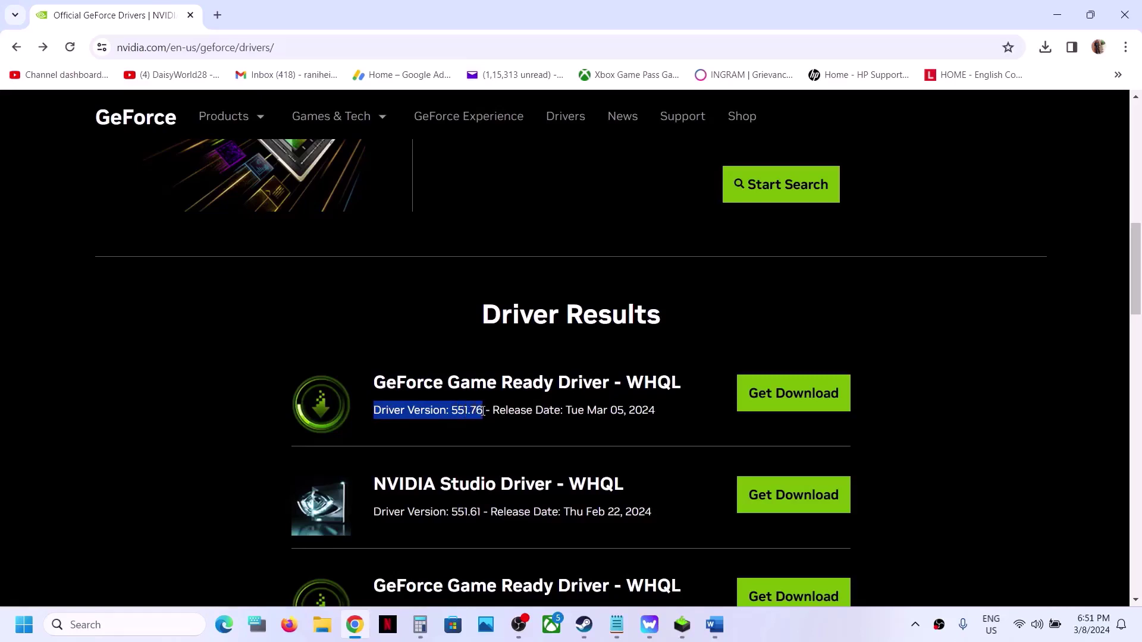
click(483, 411)
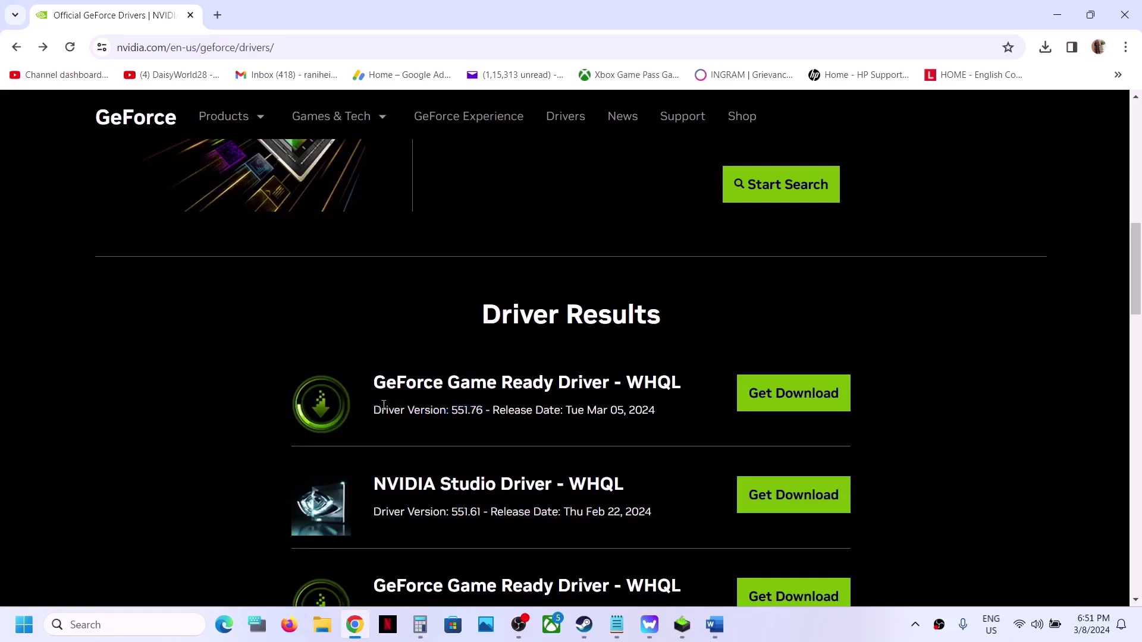
drag(383, 406, 484, 408)
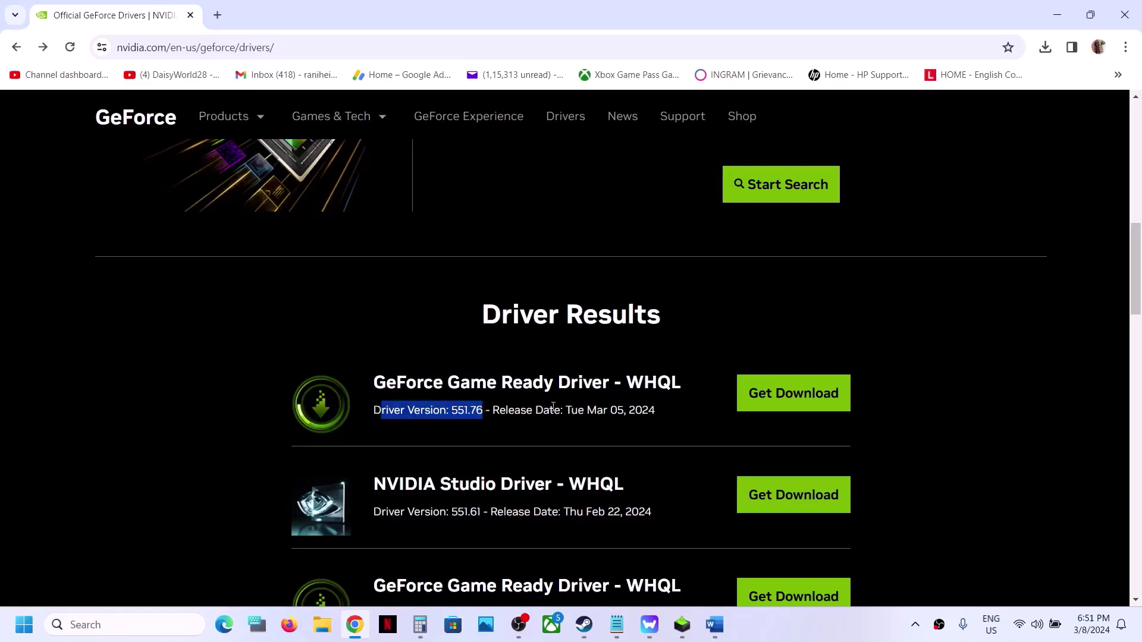
scroll(580, 406, up, 1)
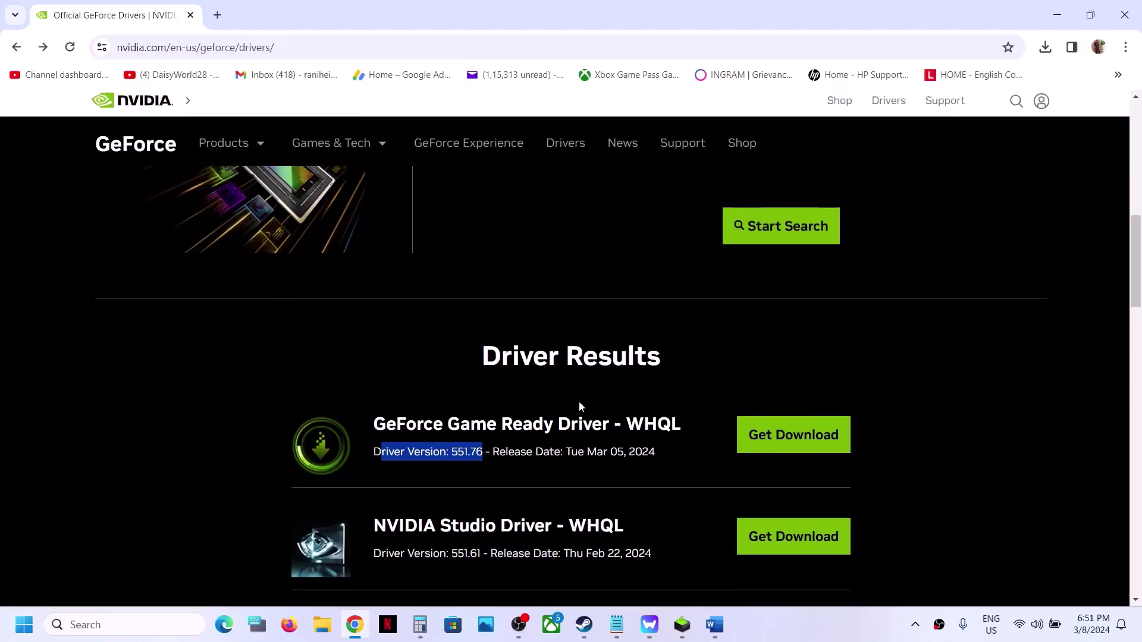
- Download Game Ready driver 551.76 and bring up its NVIDIA installer
click(779, 437)
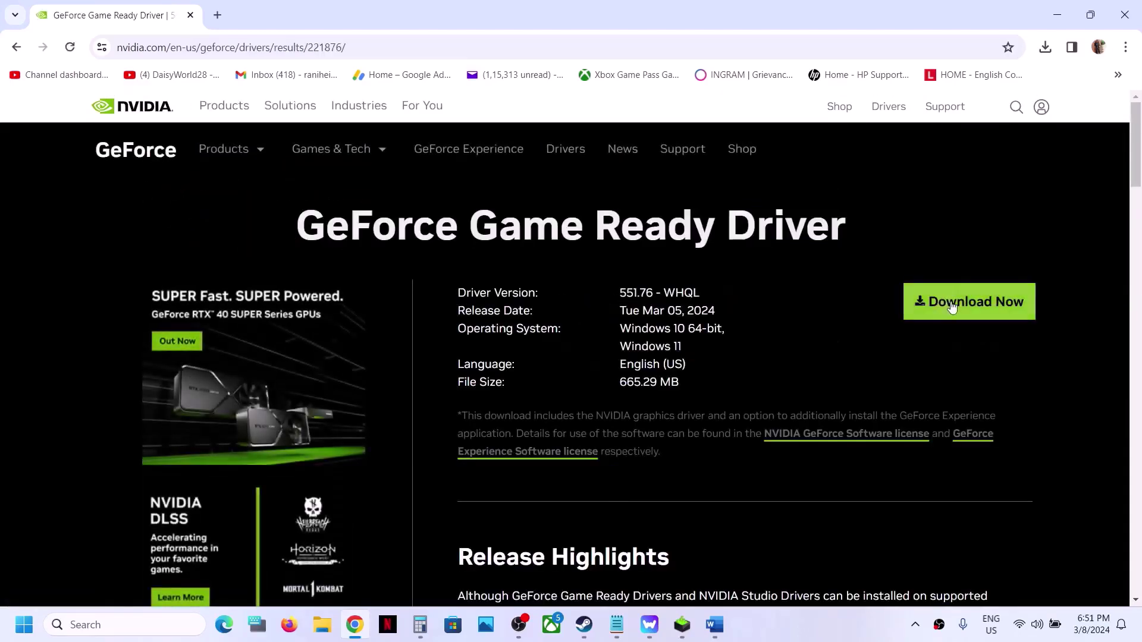
click(963, 304)
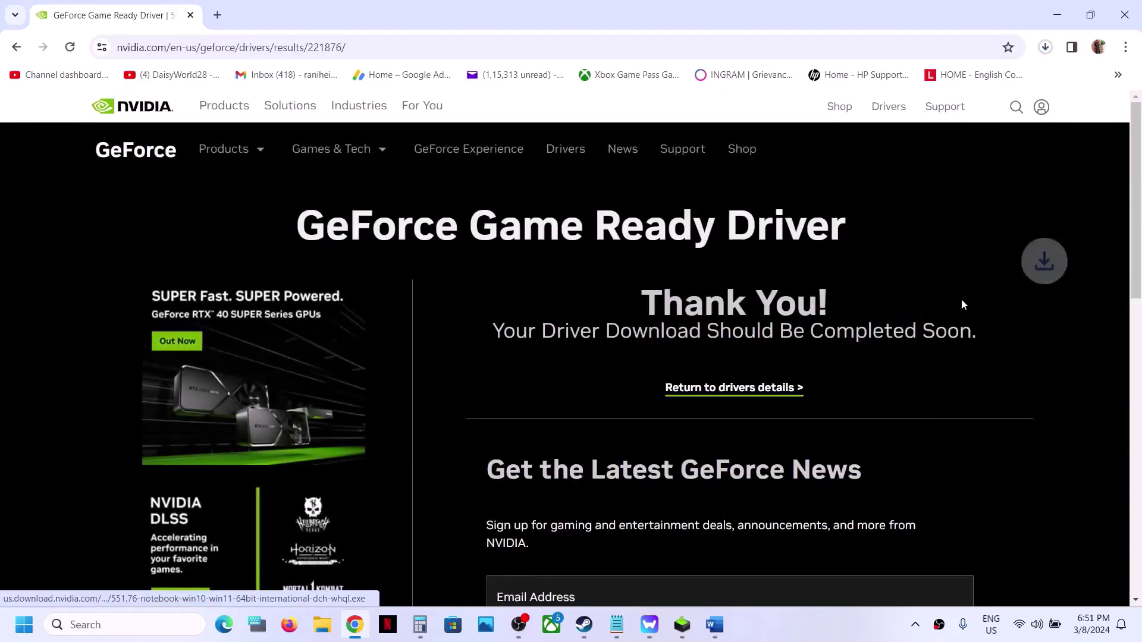
click(1041, 44)
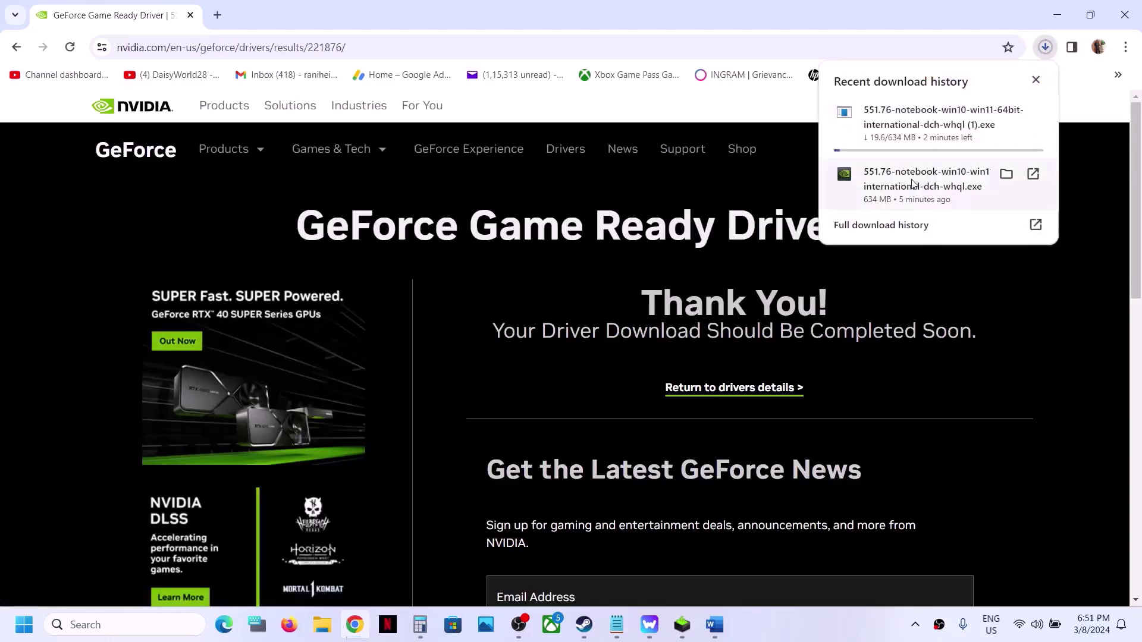
click(684, 629)
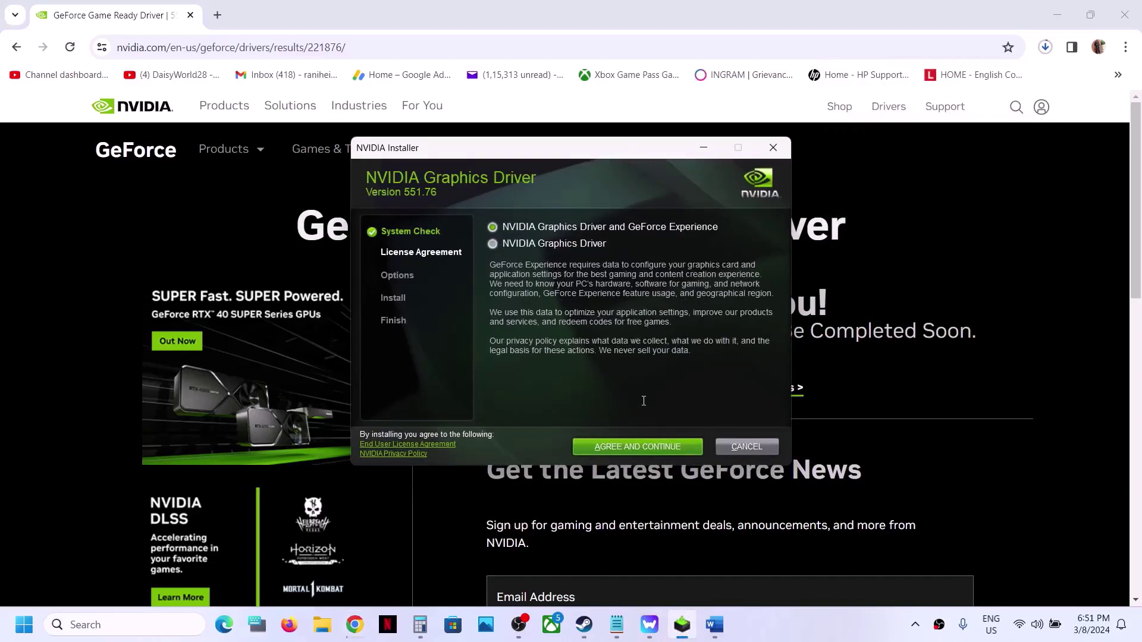
- Agree to the license and start a Custom (Advanced) clean installation with all components
click(626, 446)
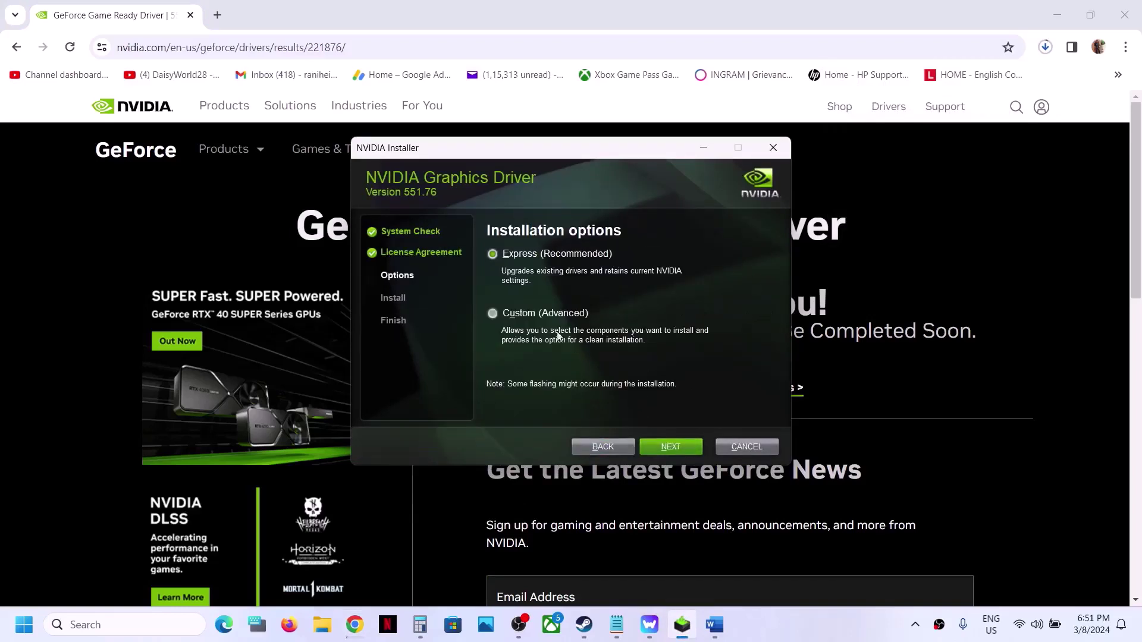
click(491, 313)
click(667, 448)
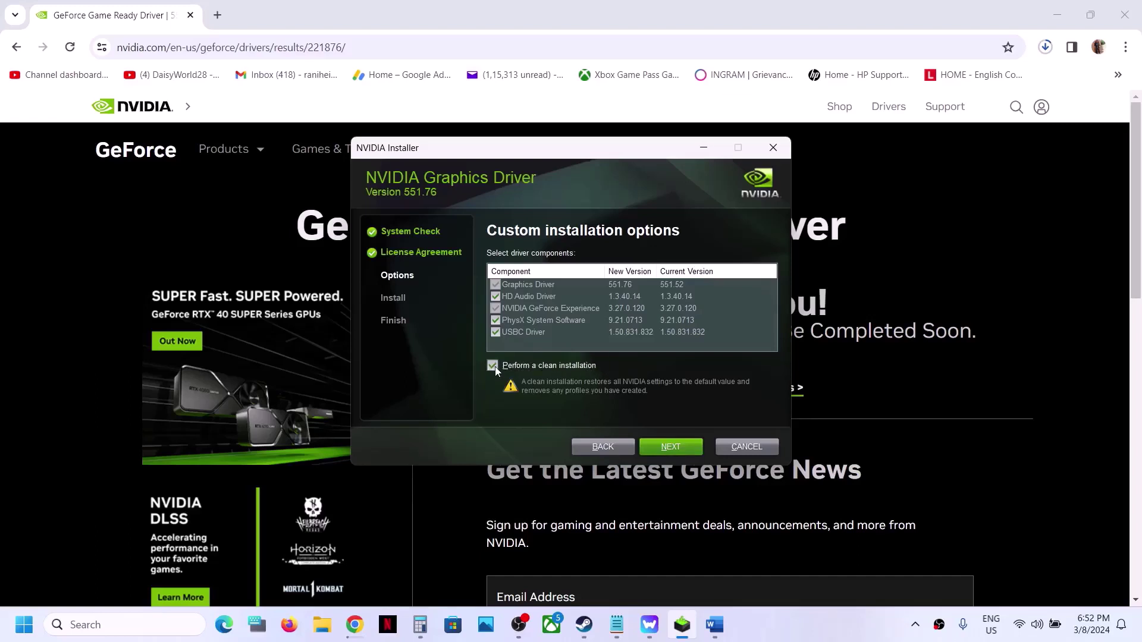
click(661, 445)
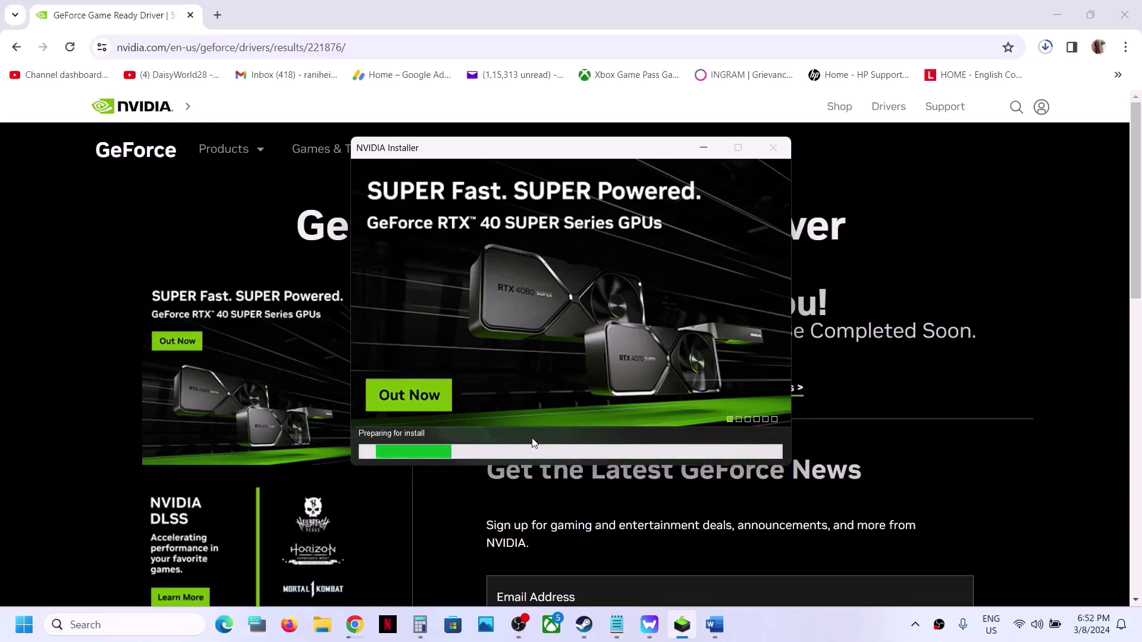
- Open the Start menu and its power options, then dismiss them
key(super)
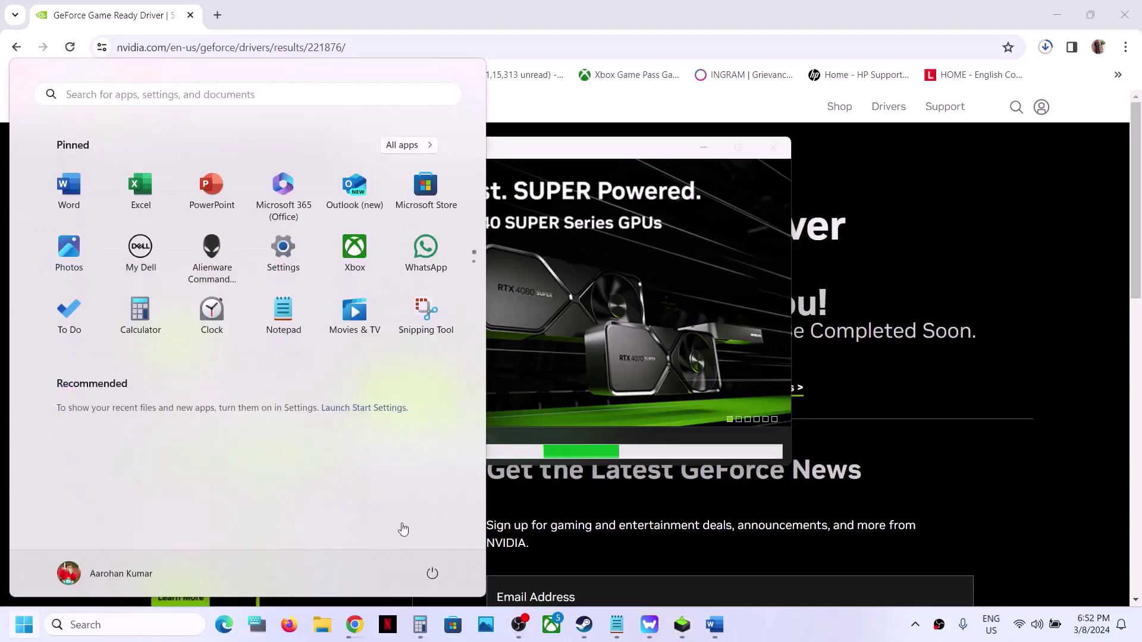
click(432, 573)
key(Escape)
click(715, 247)
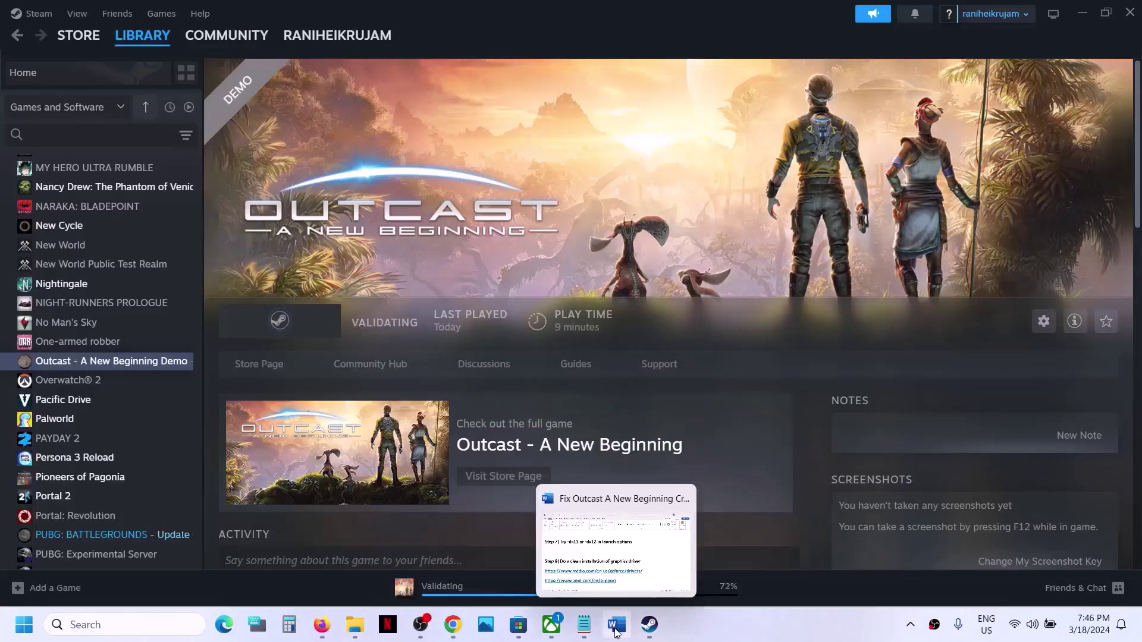
- Review Step 10 in the guide, then search Windows for graphics settings and open it
click(613, 622)
scroll(392, 357, down, 3)
scroll(392, 357, down, 1)
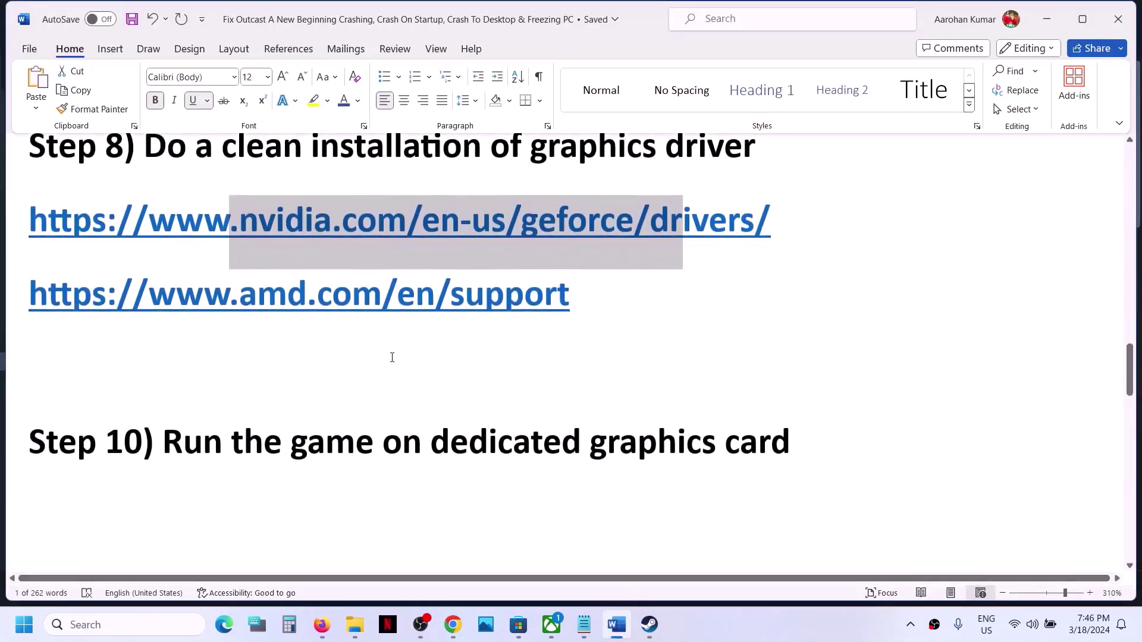
double_click(658, 441)
key(ctrl+c)
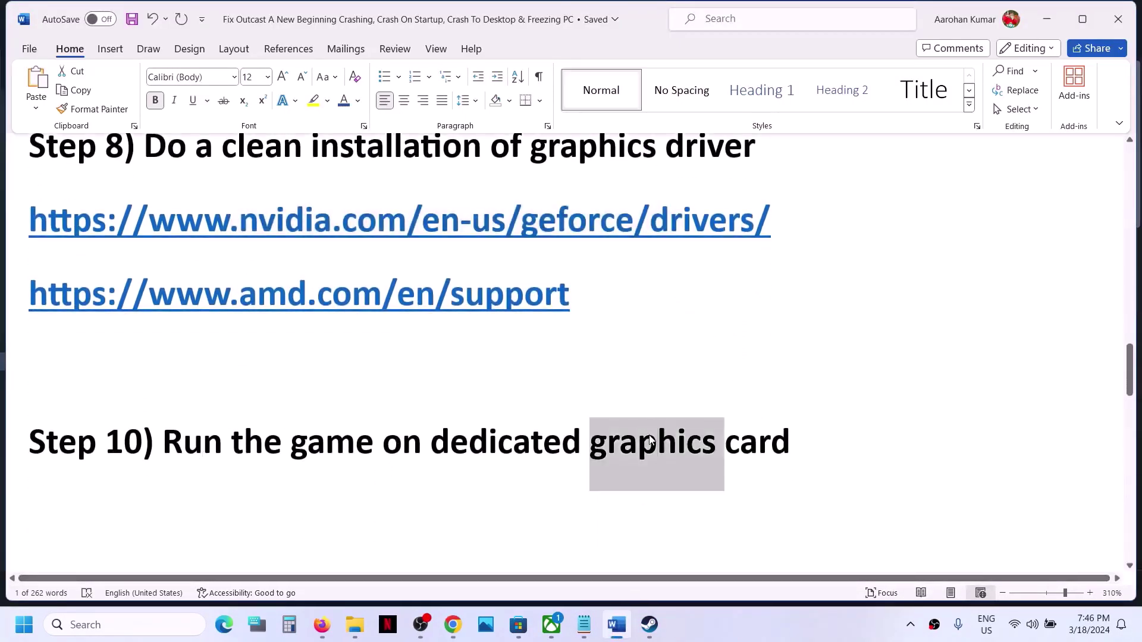
click(111, 626)
key(ctrl+v)
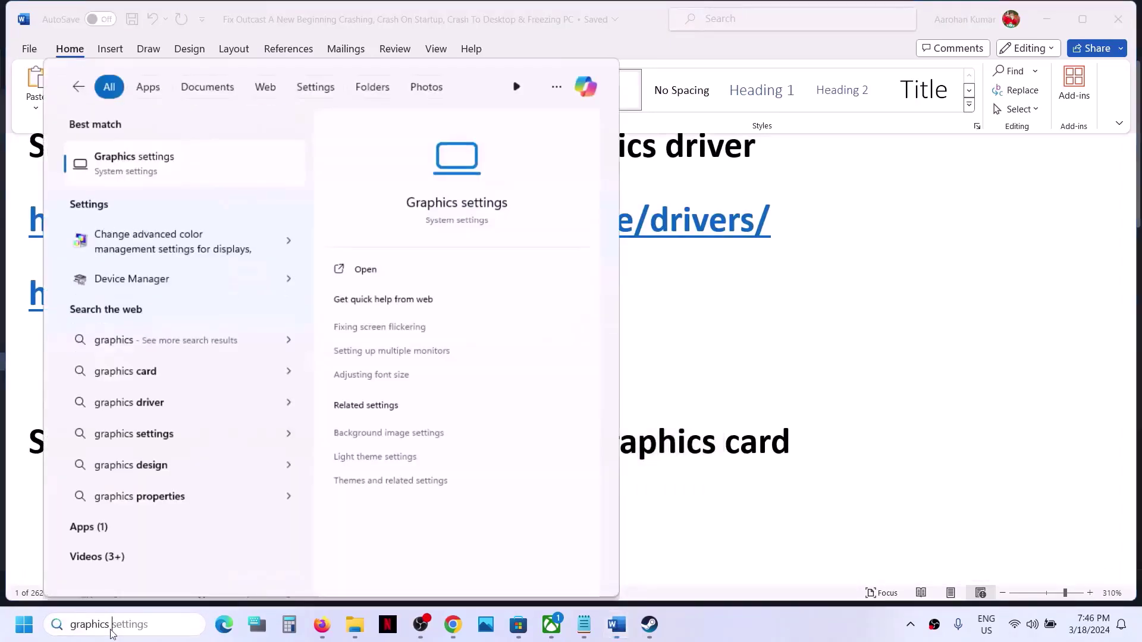
key(Return)
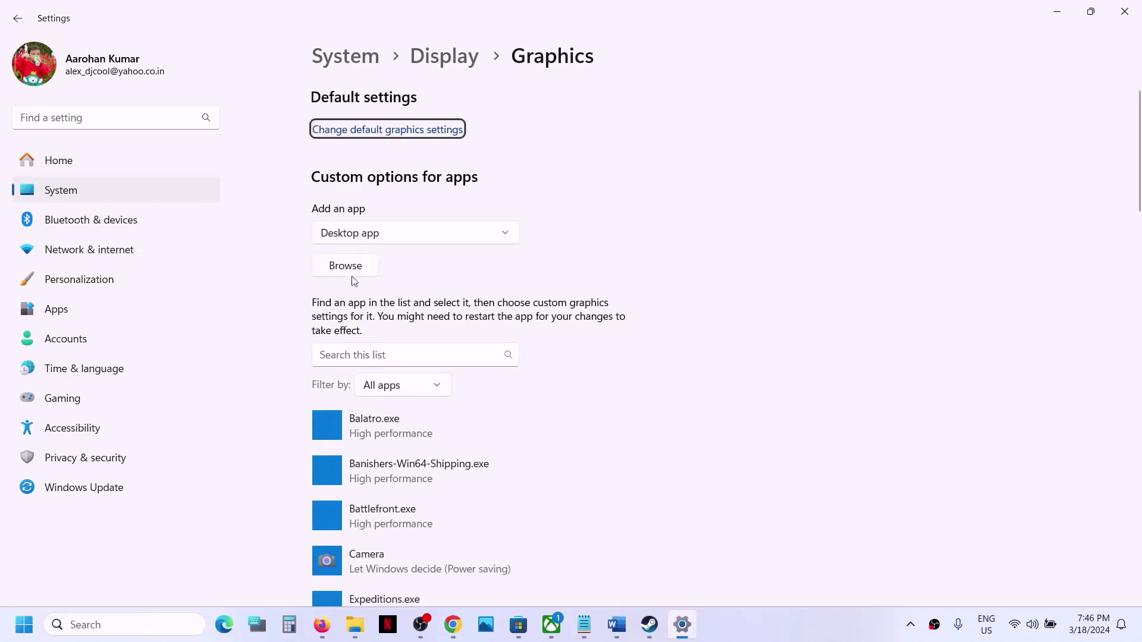
- Add O2.exe from the Outcast - A New Beginning Demo folder and set it to High performance
click(352, 276)
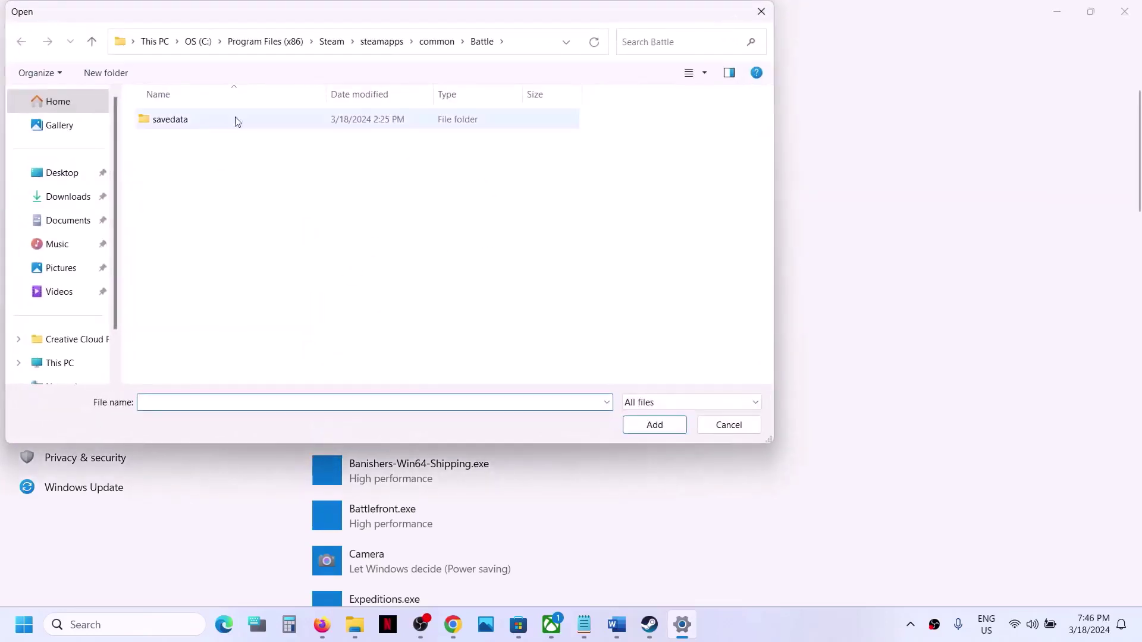
click(432, 48)
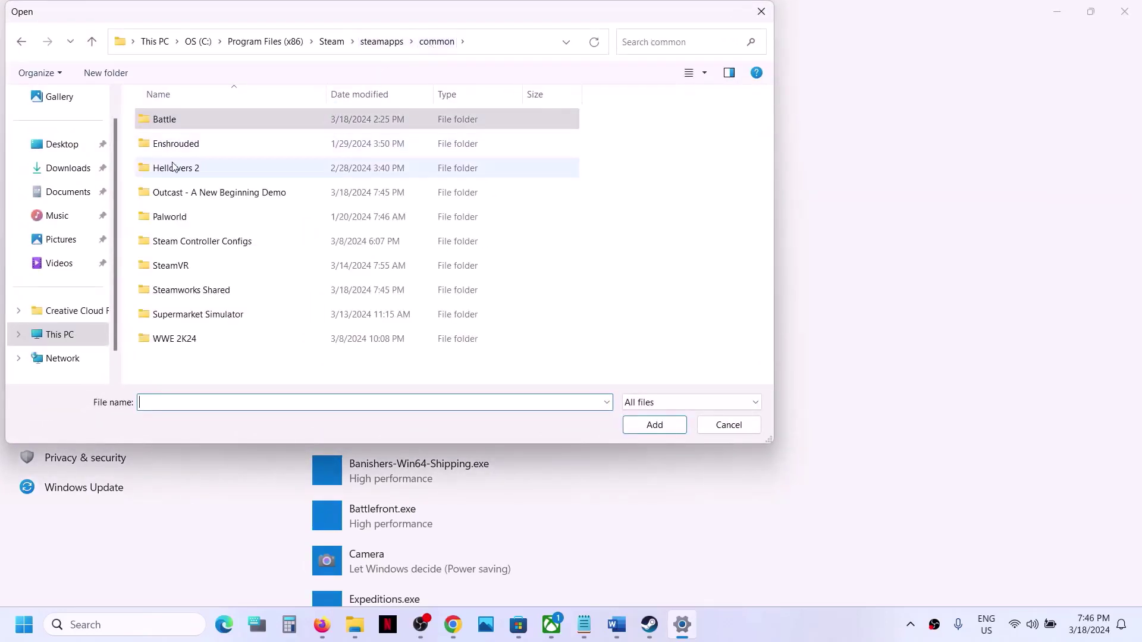
double_click(173, 196)
click(148, 174)
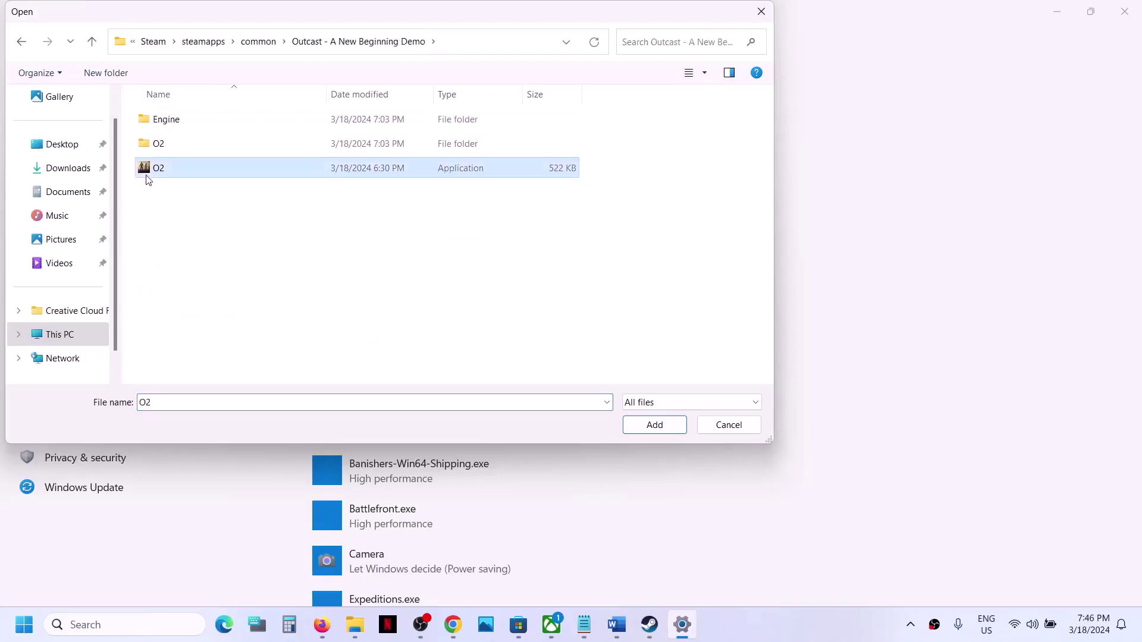
click(654, 425)
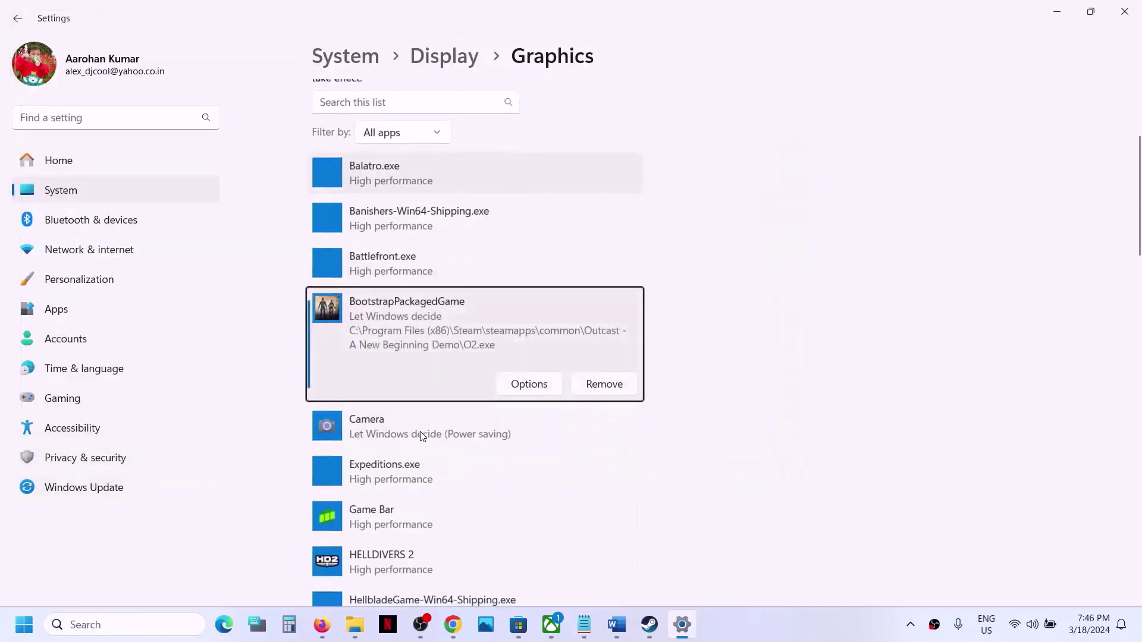
click(531, 384)
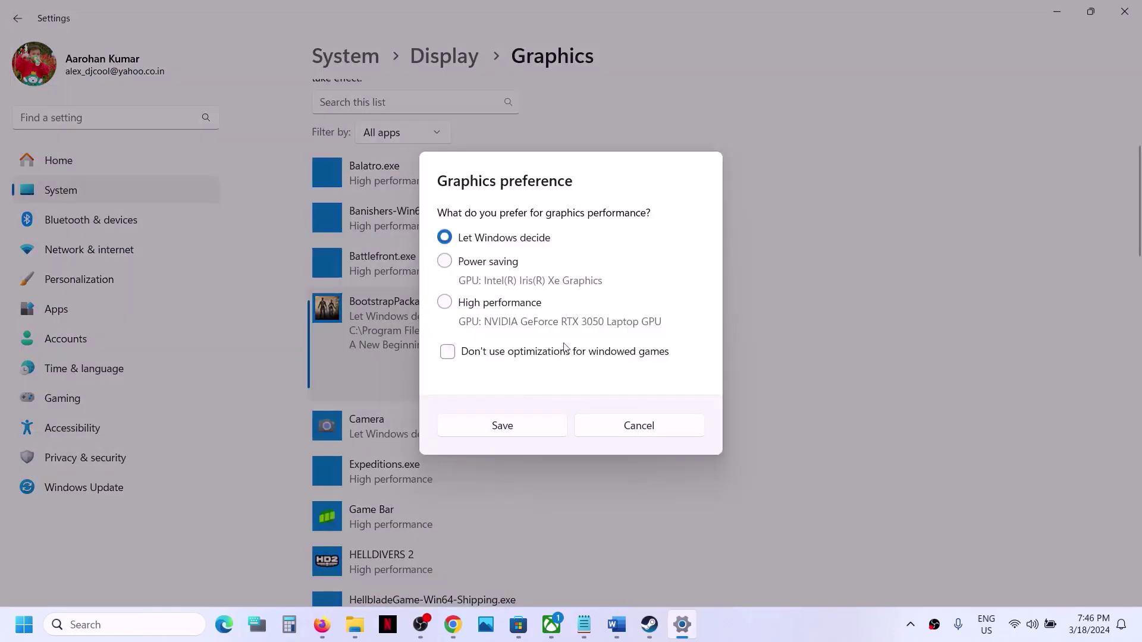
click(510, 304)
click(503, 426)
scroll(446, 311, up, 3)
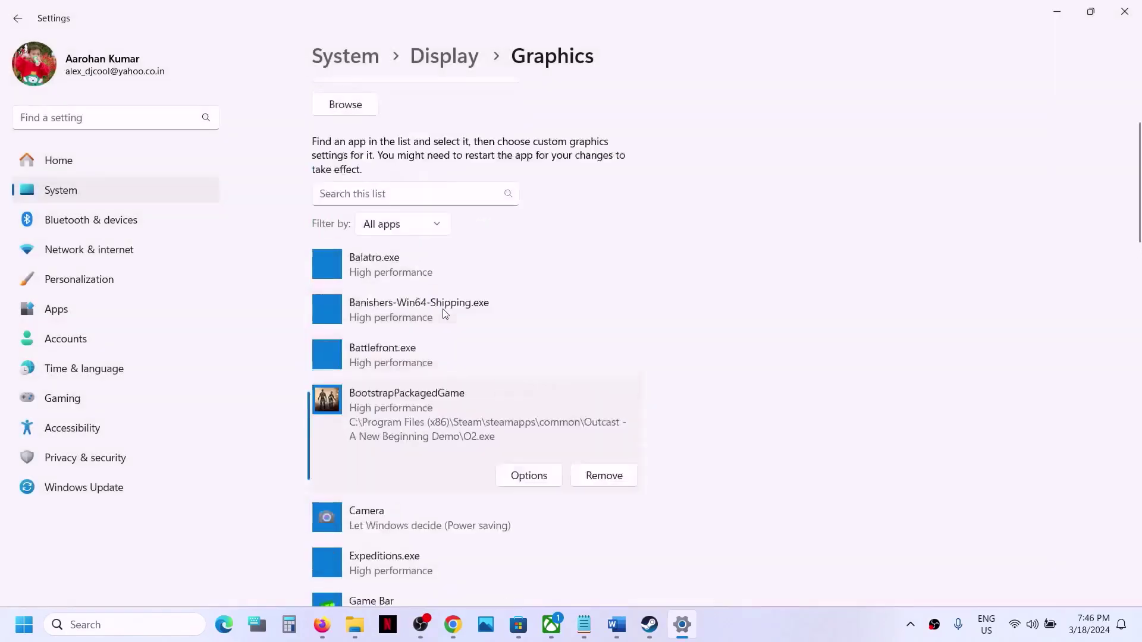
- Add O2\Binaries\Win64\O2-Win64-Shipping at High performance, then close Settings
click(345, 164)
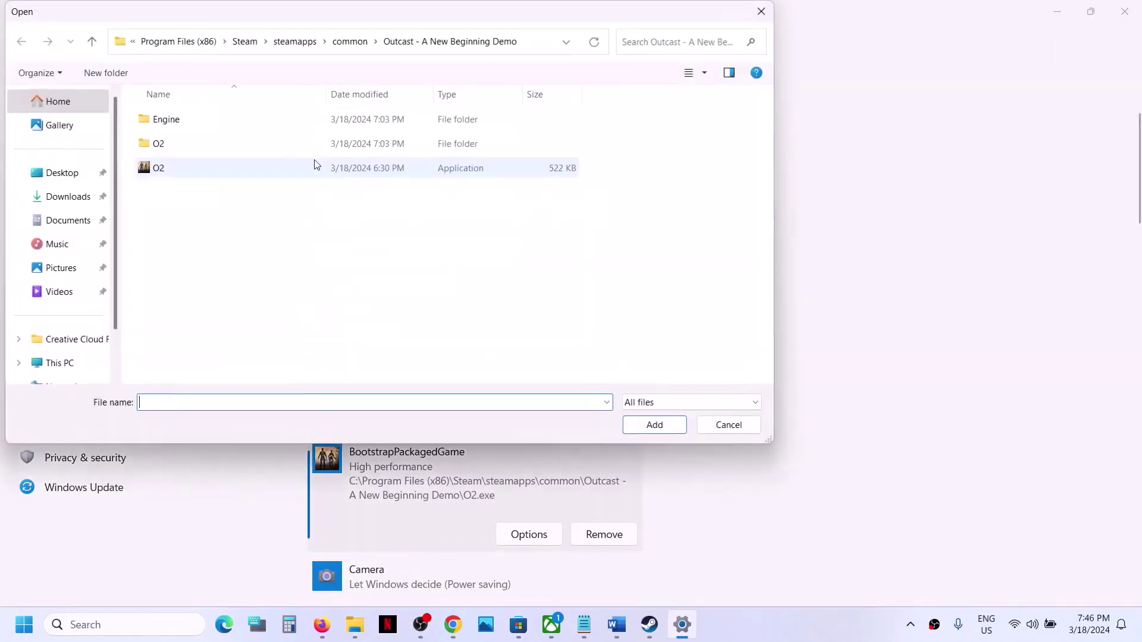
double_click(173, 150)
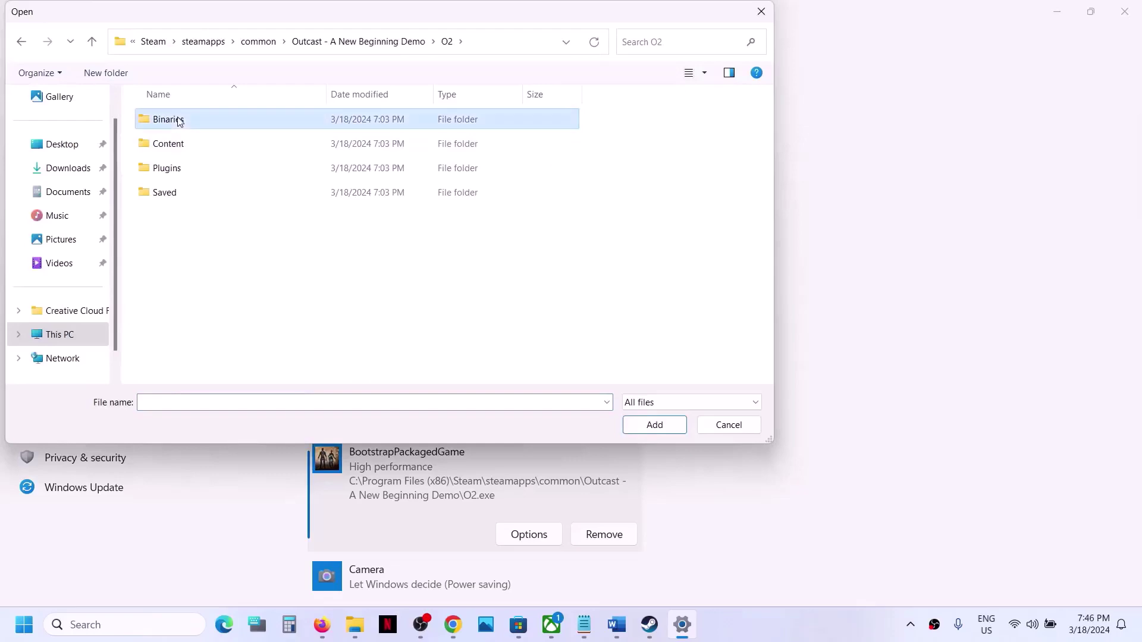
double_click(168, 119)
double_click(177, 119)
click(182, 119)
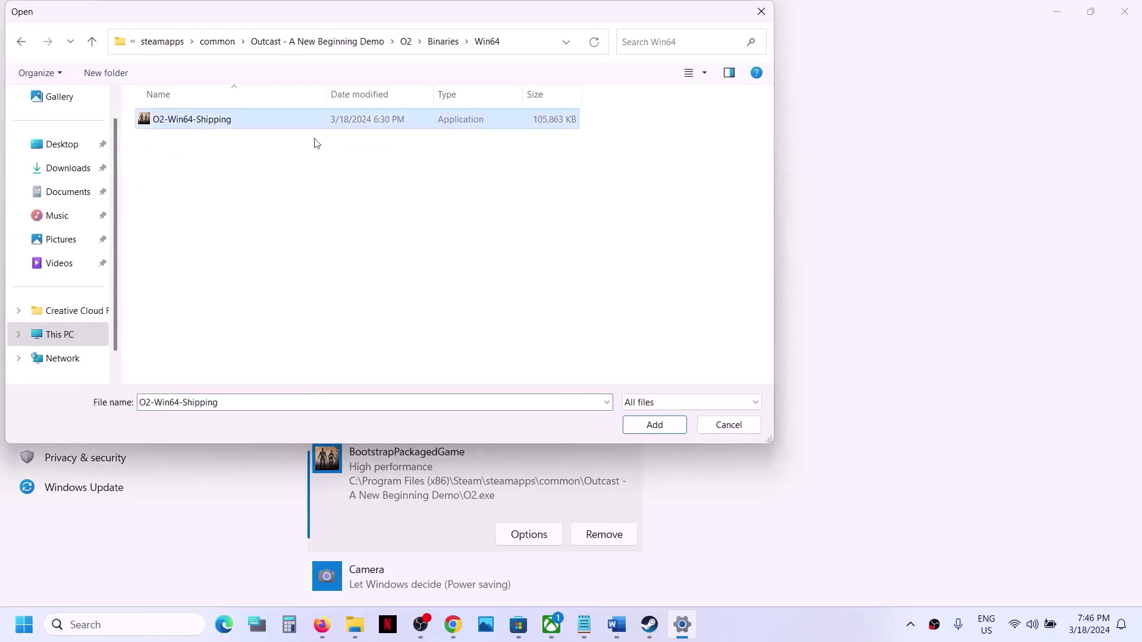
click(639, 426)
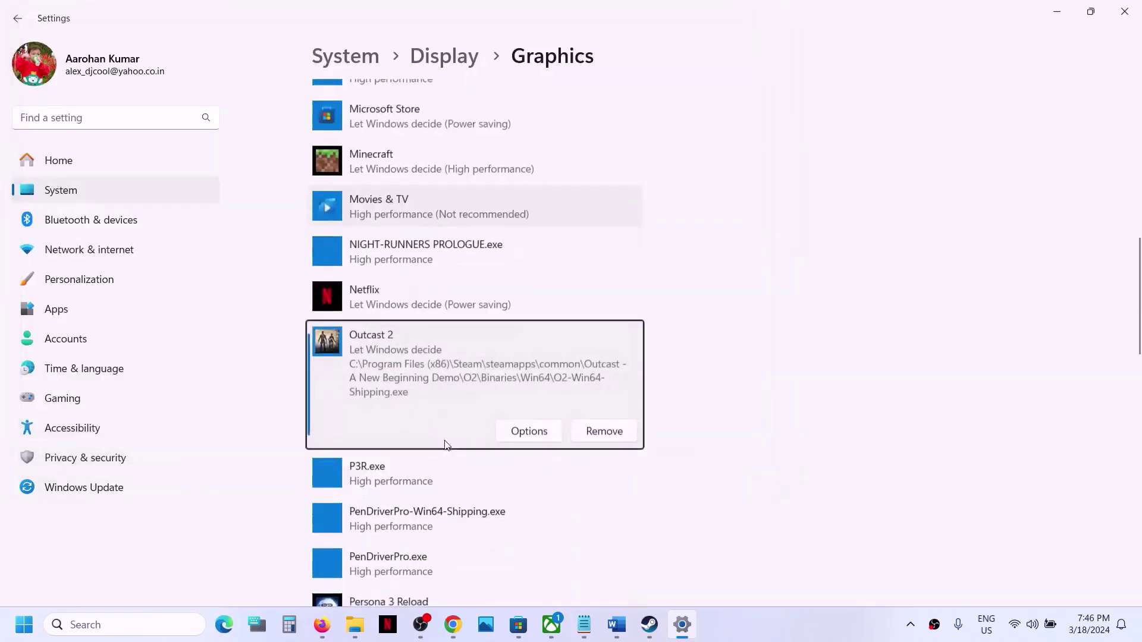
click(524, 431)
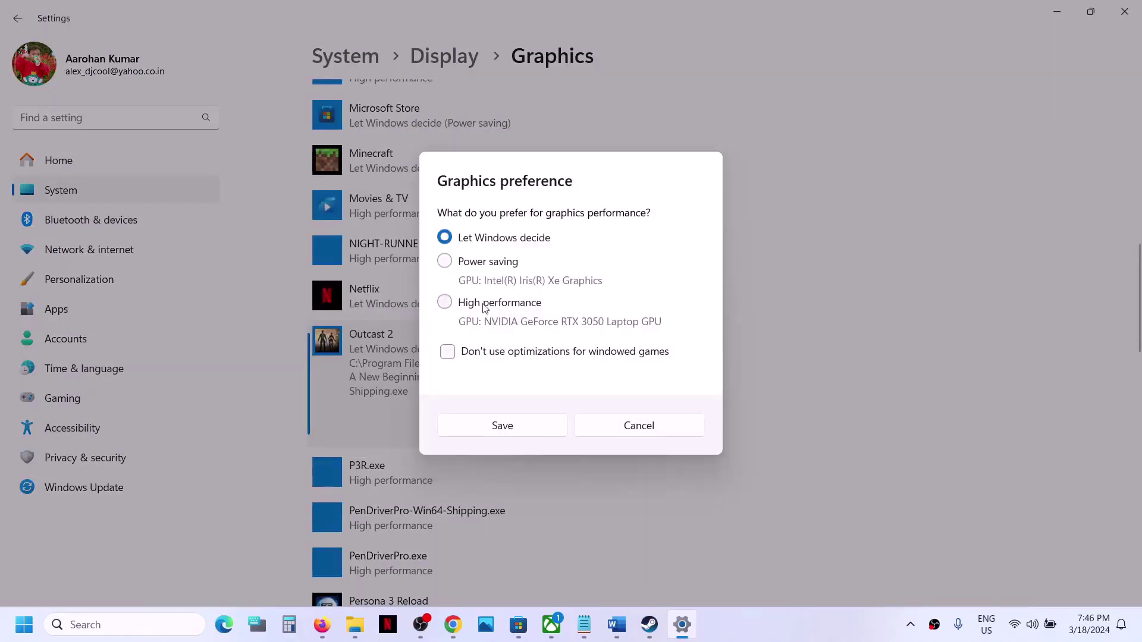
click(483, 307)
click(518, 427)
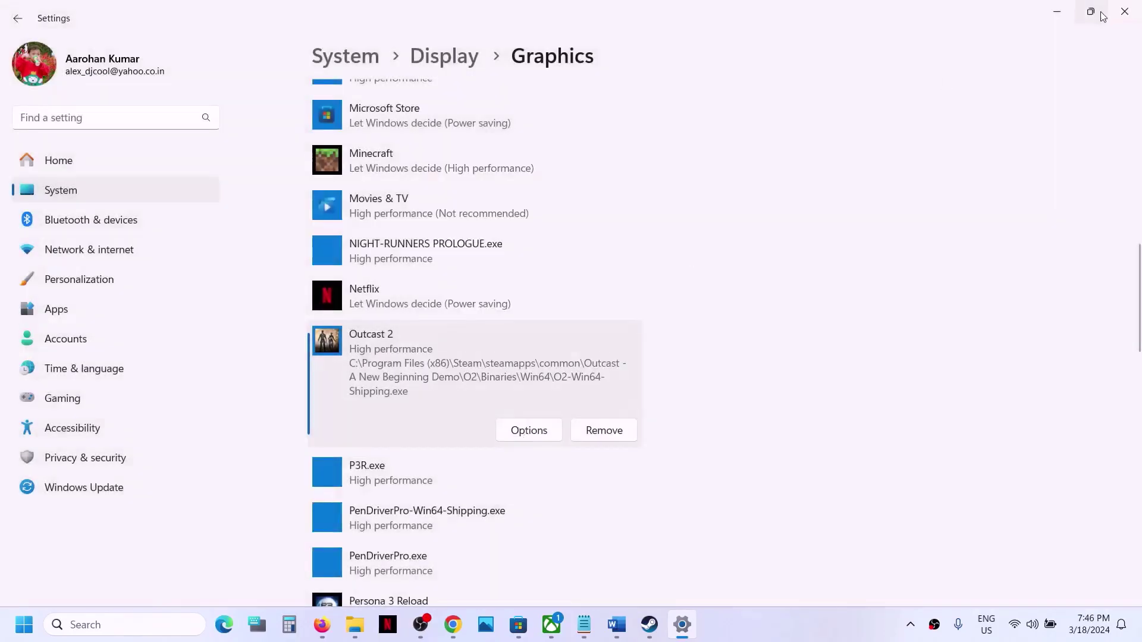
click(1123, 12)
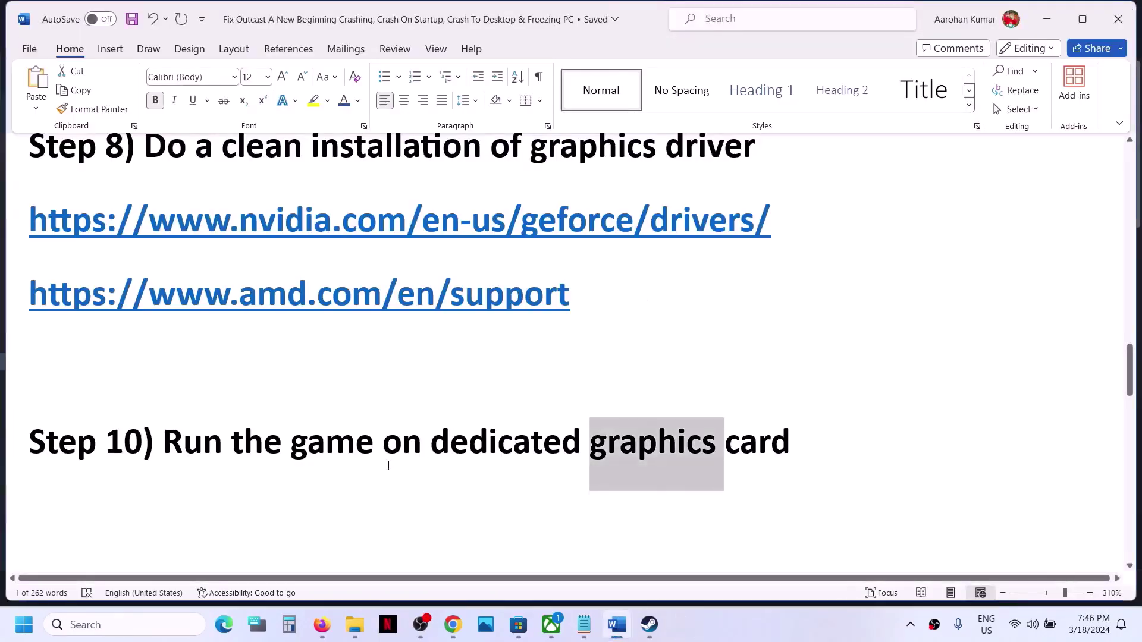
- Scroll to Step 11 and highlight its backup instruction and the lost-progress warning
scroll(388, 465, down, 3)
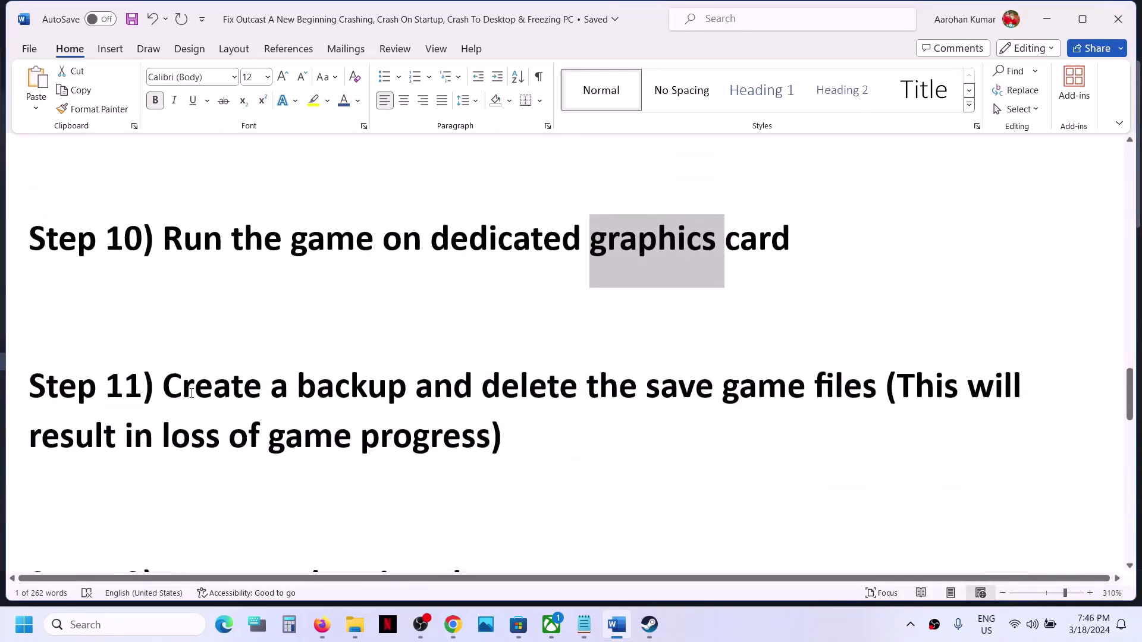
drag(191, 393, 887, 400)
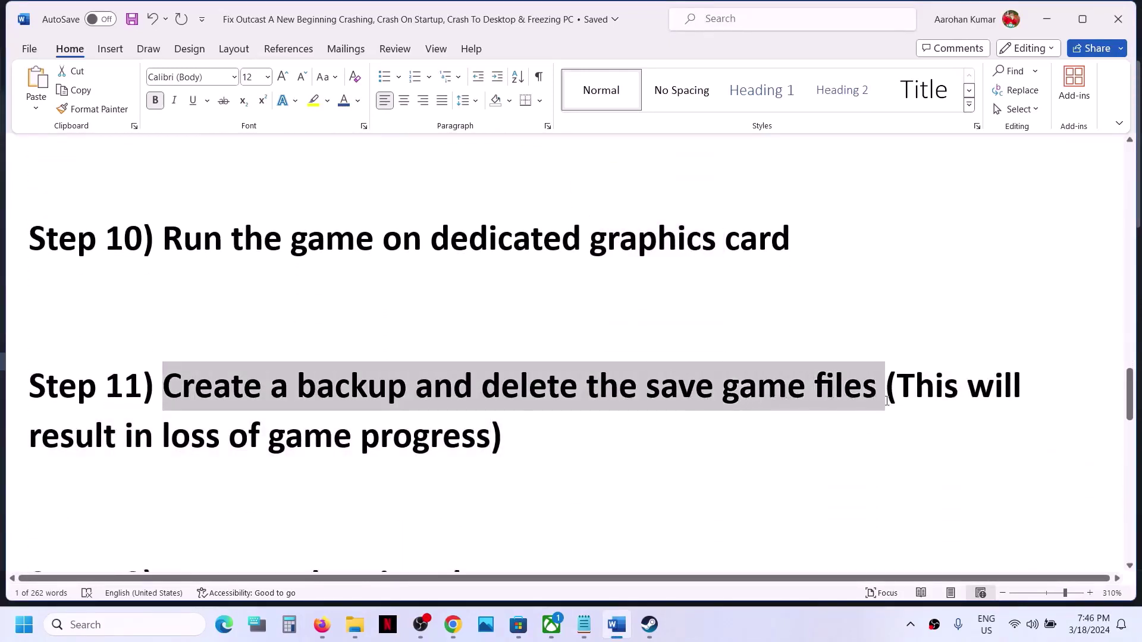
click(760, 433)
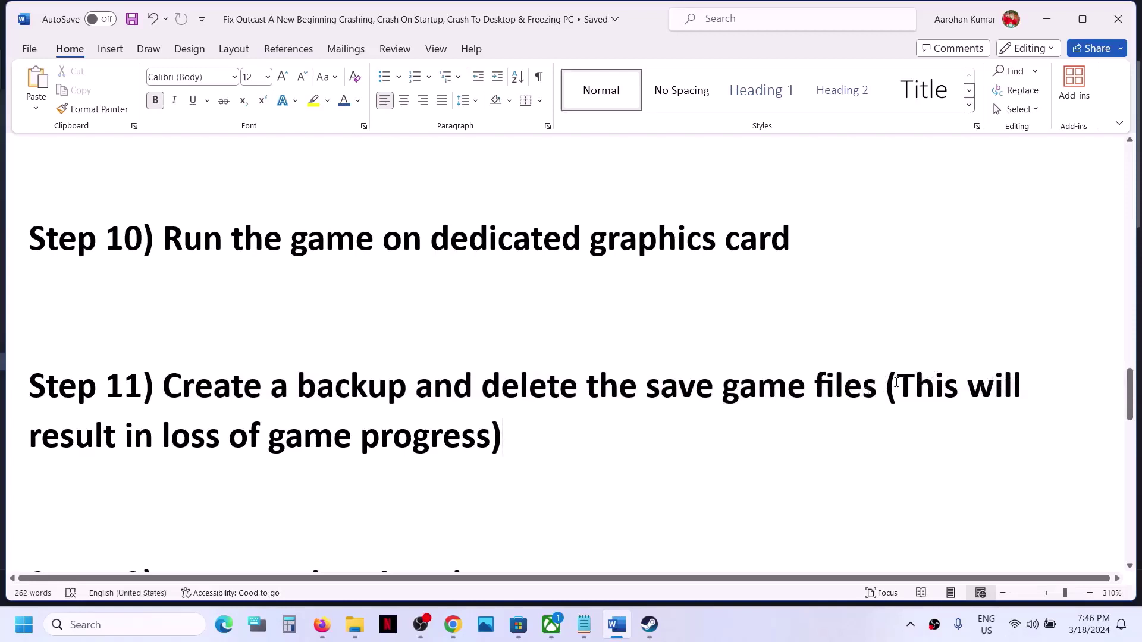
drag(898, 382, 459, 443)
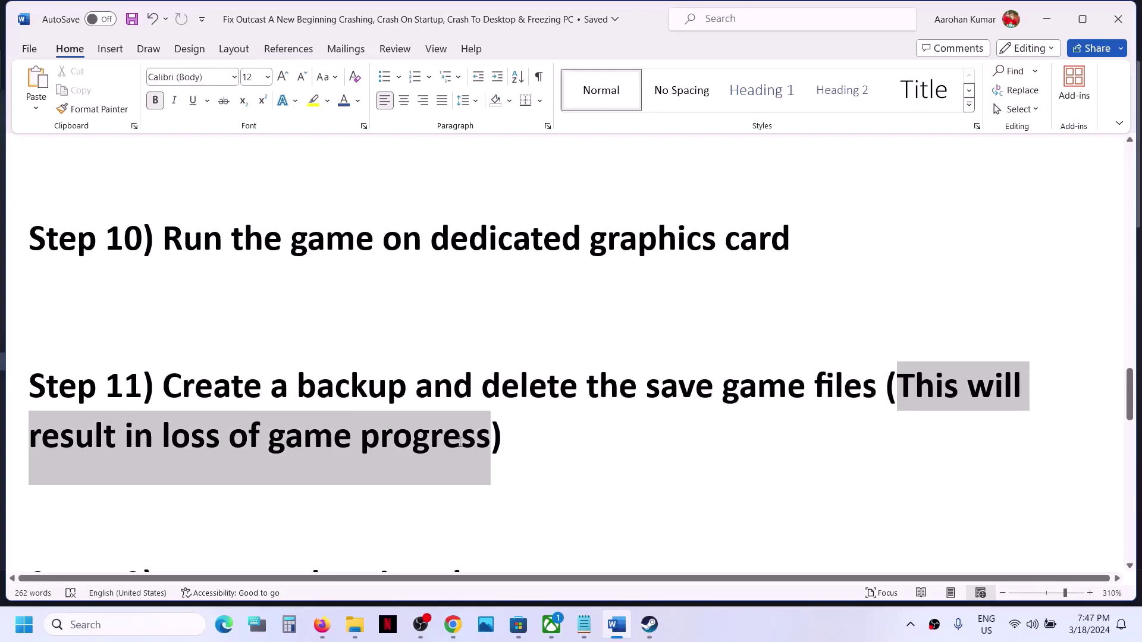
drag(460, 442, 460, 442)
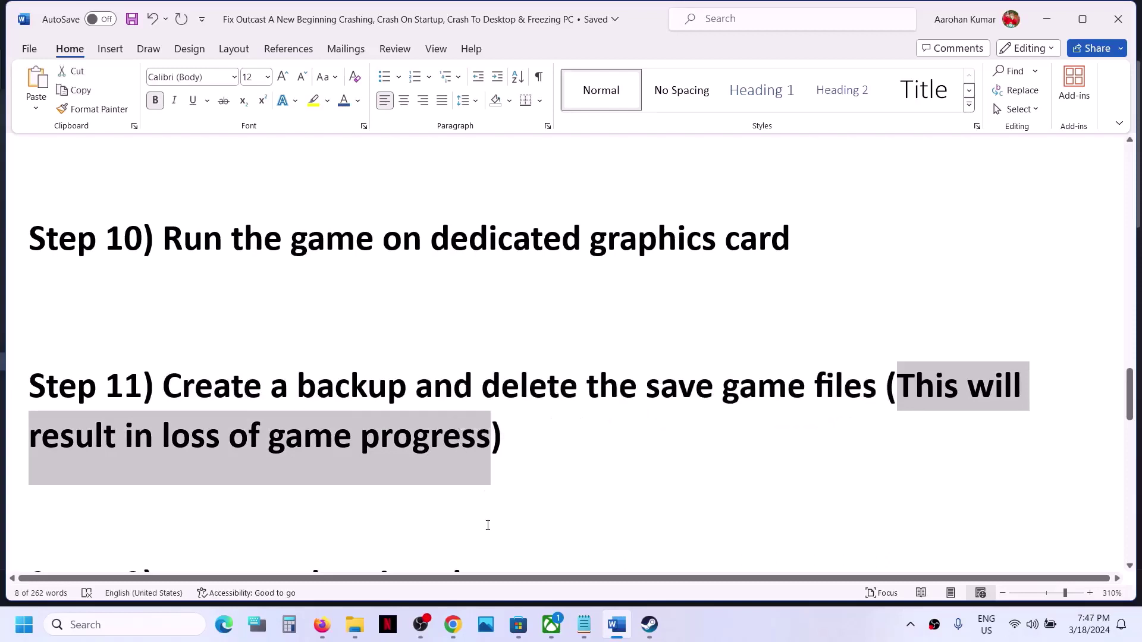
right_click(355, 625)
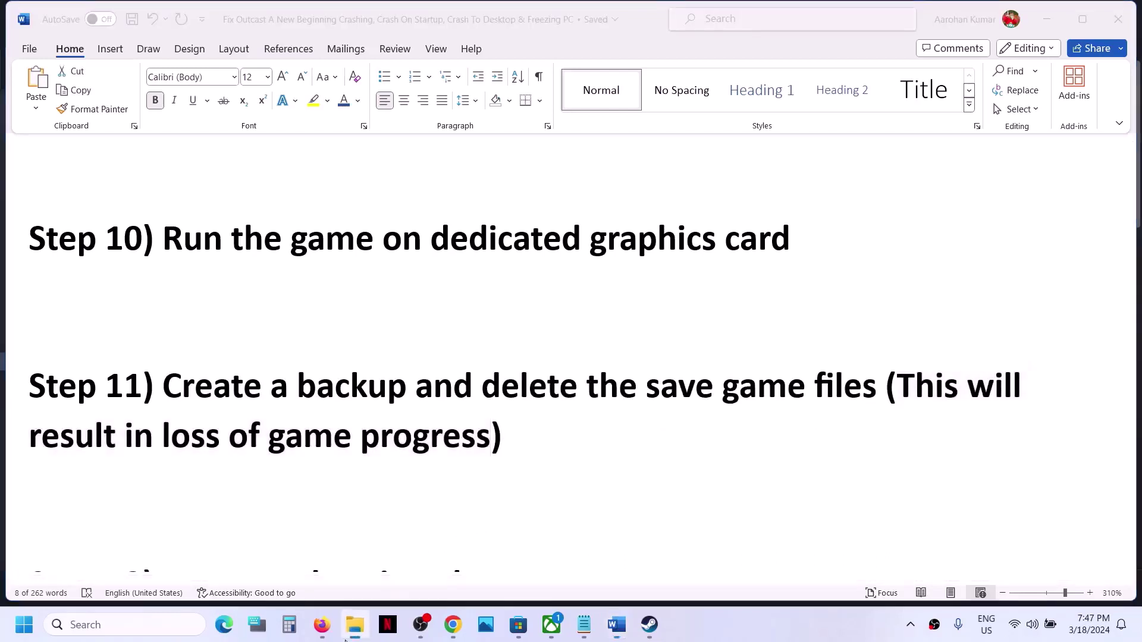
- In a new File Explorer window, go to C:\Users and open your profile folder
click(293, 537)
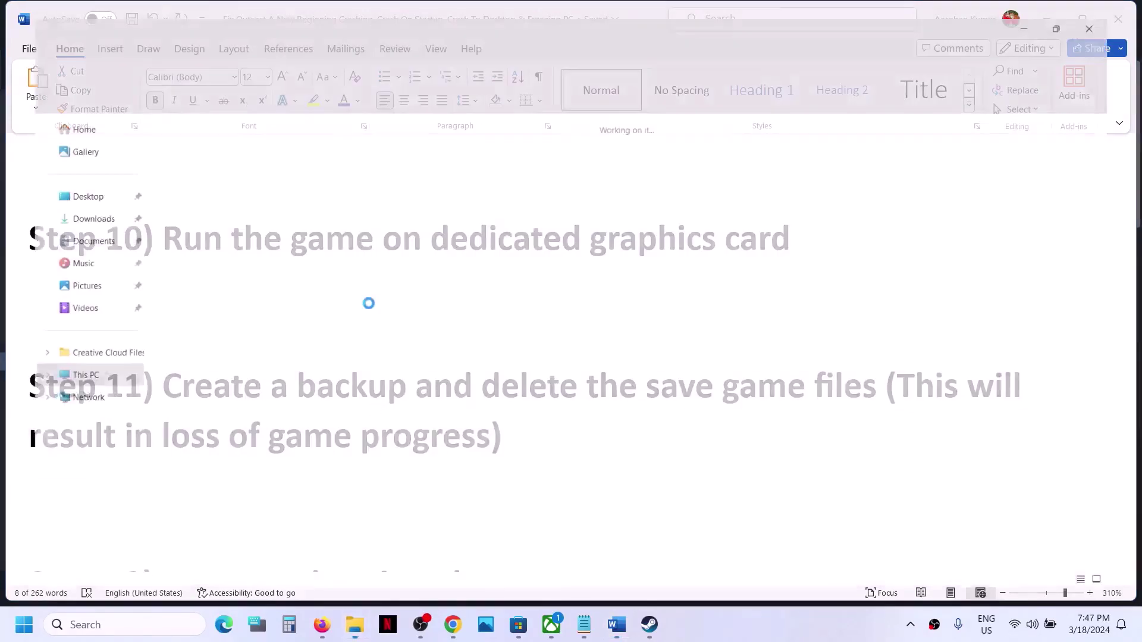
double_click(229, 156)
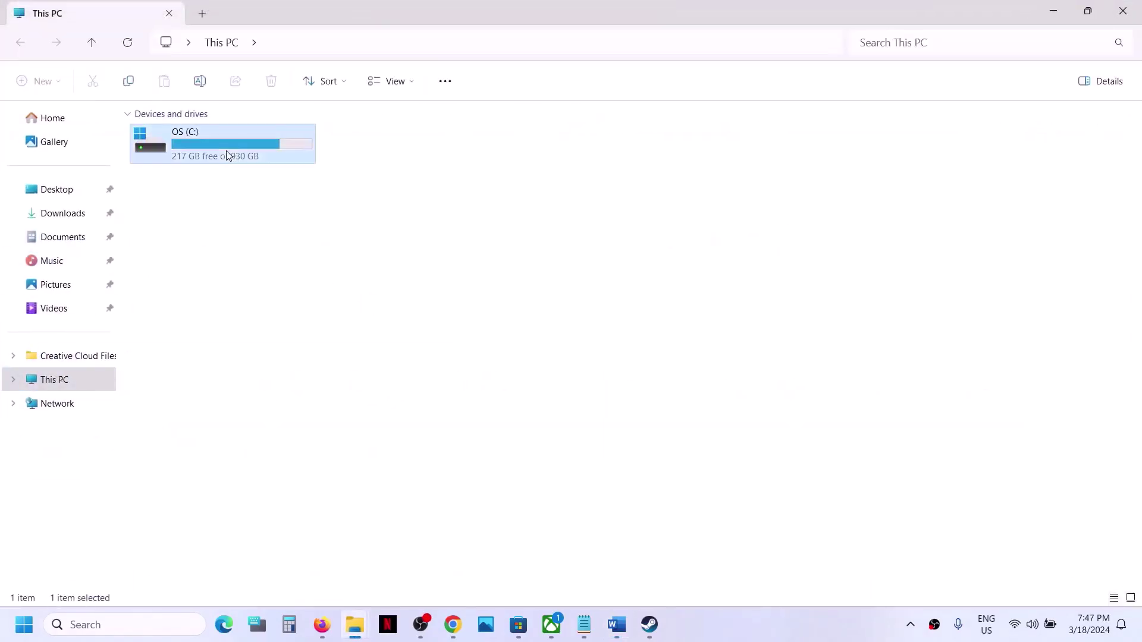
scroll(227, 305, down, 3)
double_click(168, 413)
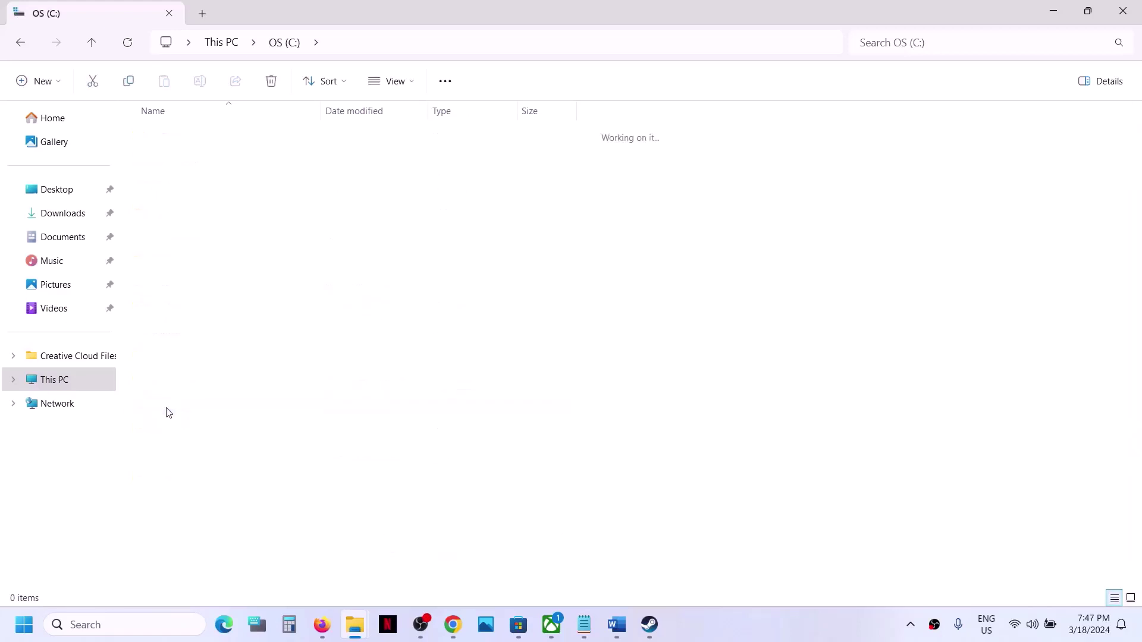
click(191, 144)
double_click(191, 145)
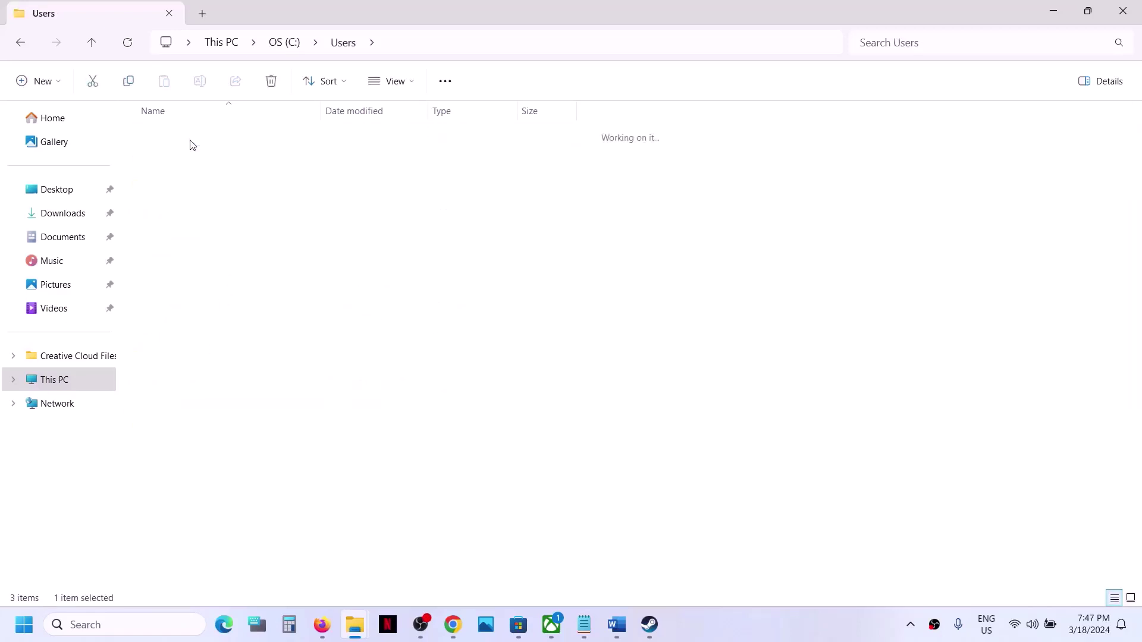
- Check the hidden-items view option, then open the AppData folder
click(186, 232)
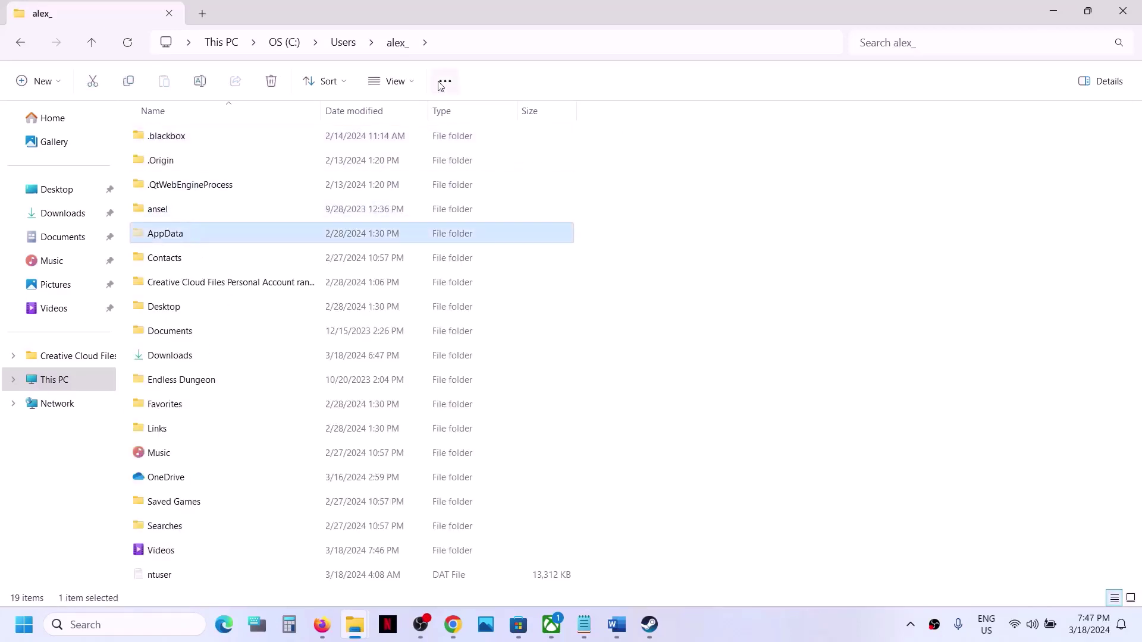
click(412, 85)
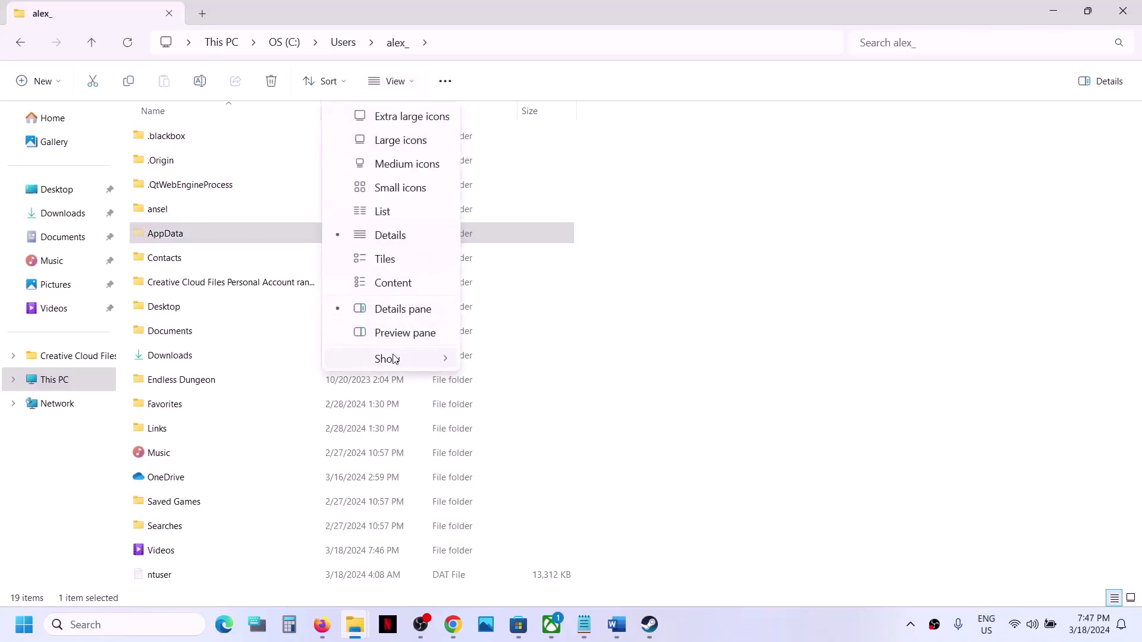
mouse_move(396, 359)
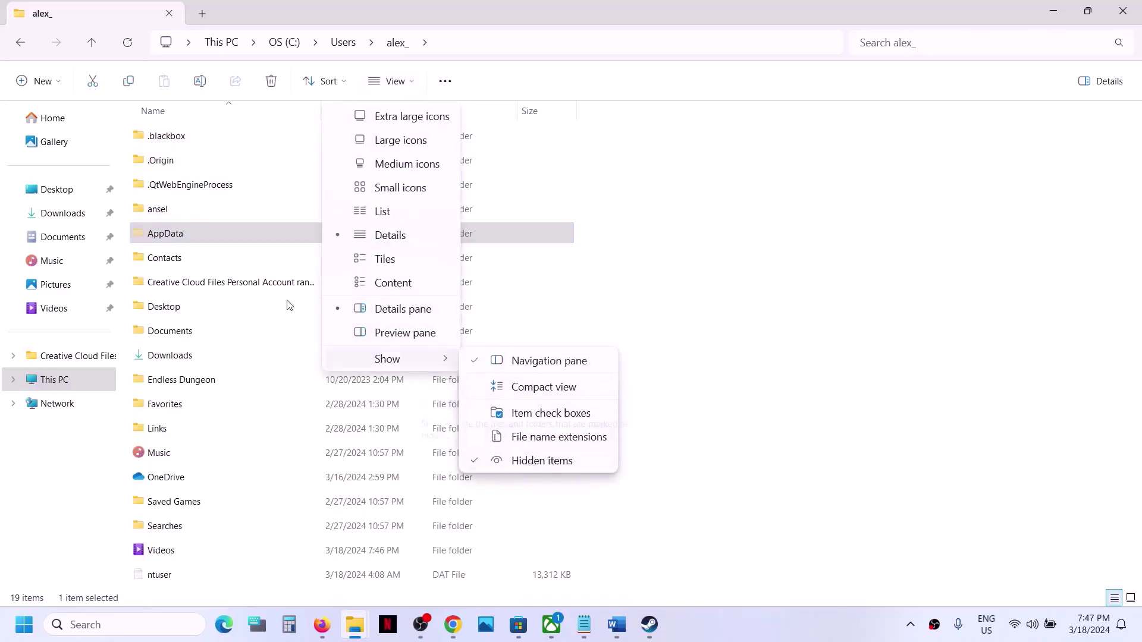
click(202, 232)
double_click(196, 232)
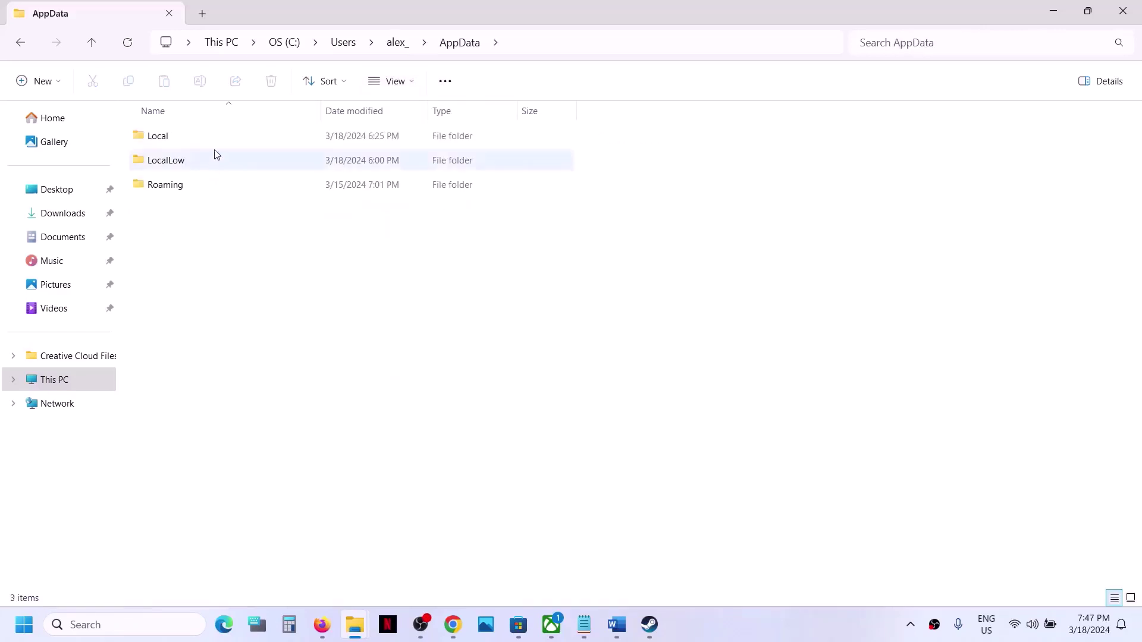
- Open Local, look inside the O2 folder, then return to Local
double_click(178, 136)
click(158, 475)
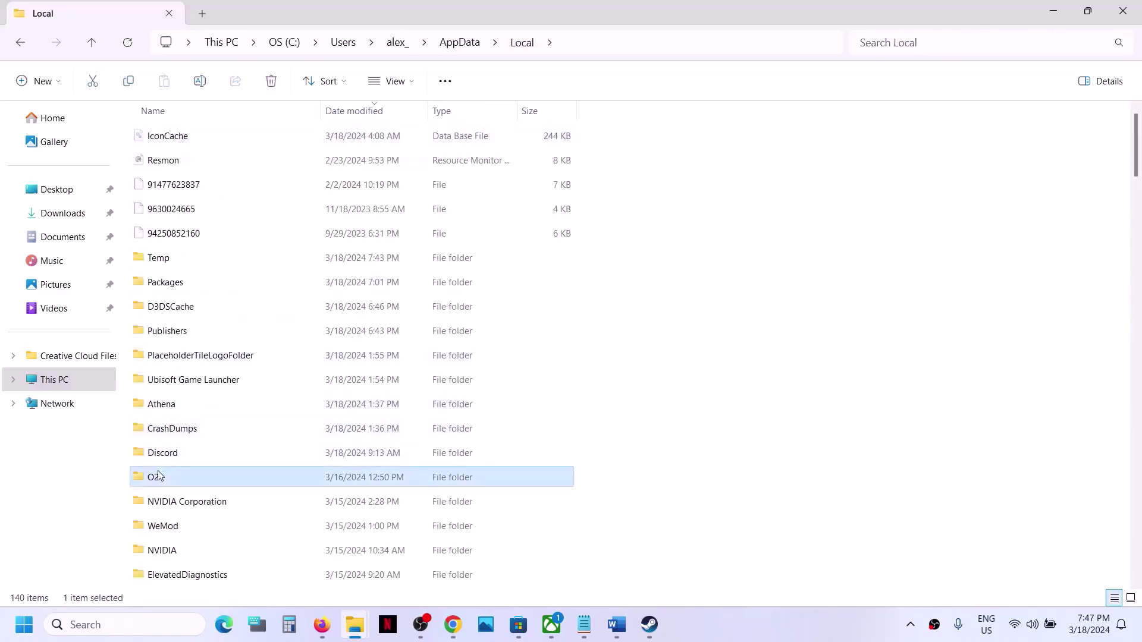
double_click(190, 477)
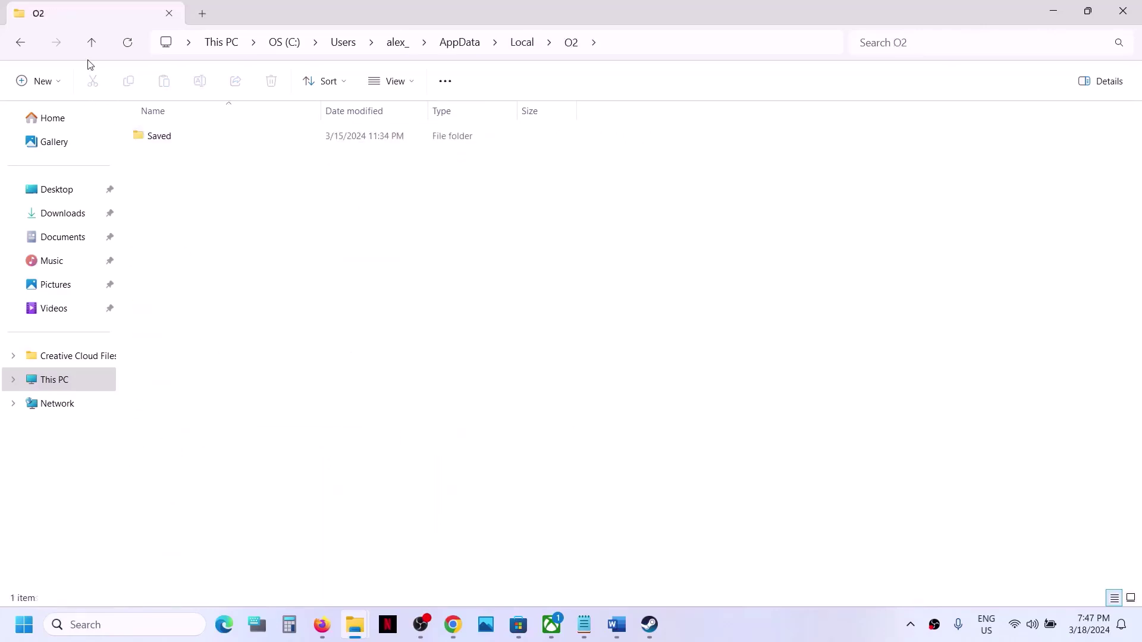
click(93, 47)
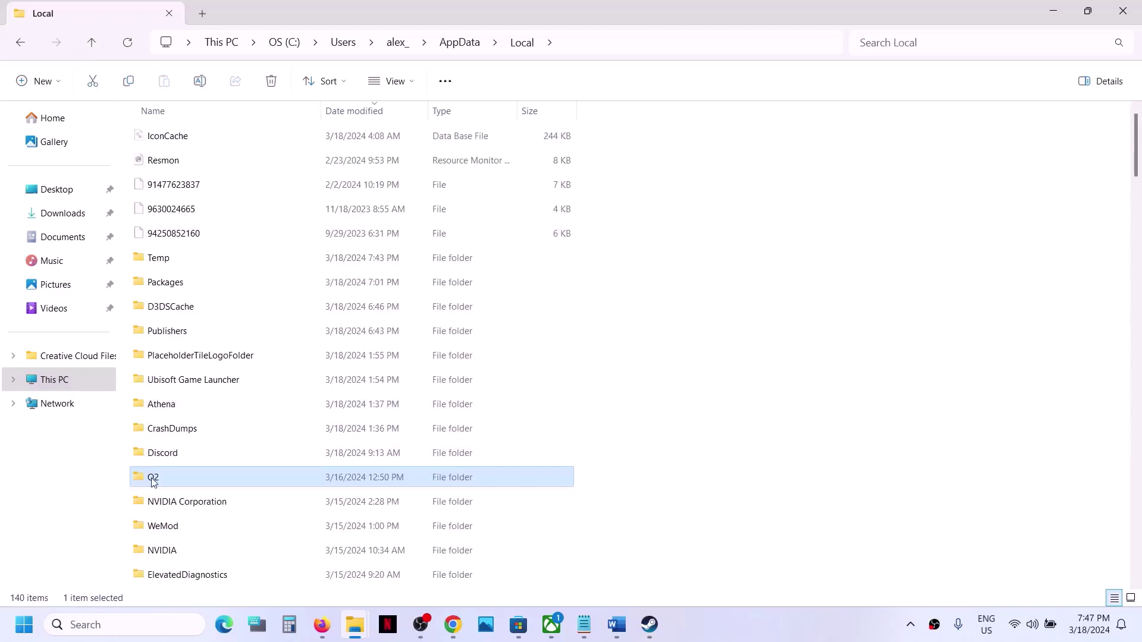
- Rename the O2 folder to O2.old
right_click(154, 482)
click(231, 496)
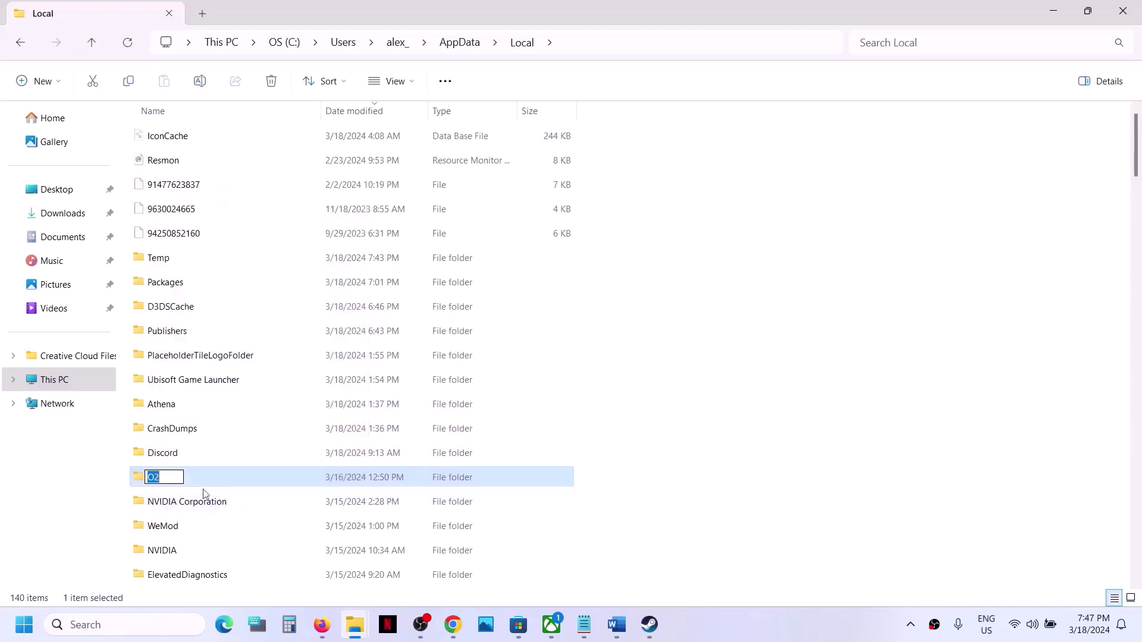
text(.old)
click(634, 489)
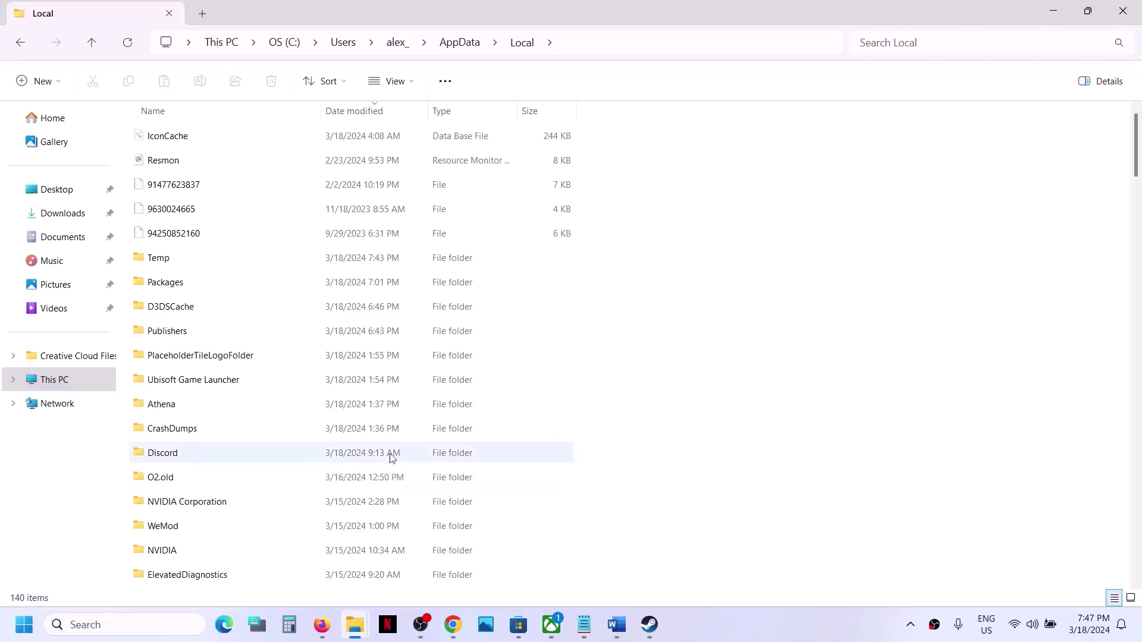
- Reselect the O2.old folder to confirm the rename, then switch back to Steam
right_click(176, 487)
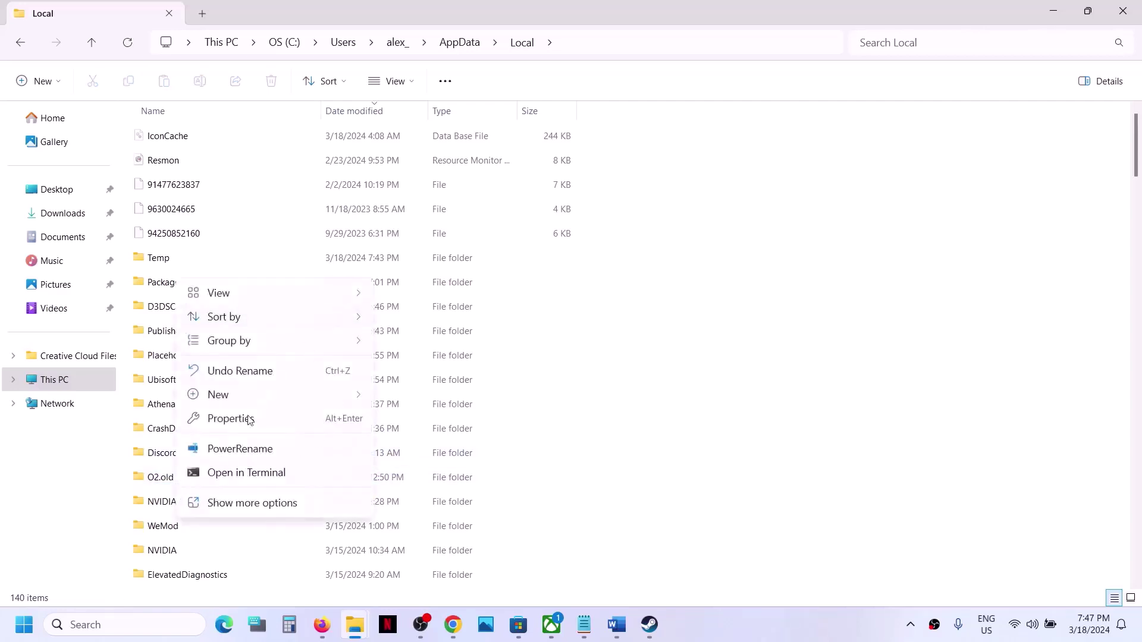
click(153, 477)
right_click(149, 477)
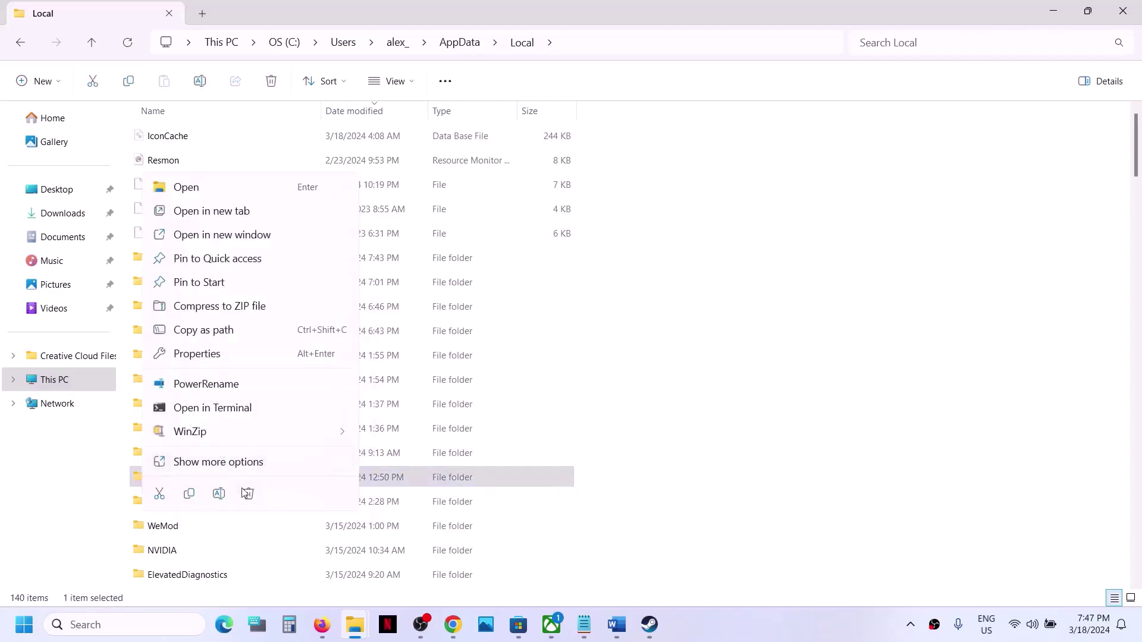
click(650, 624)
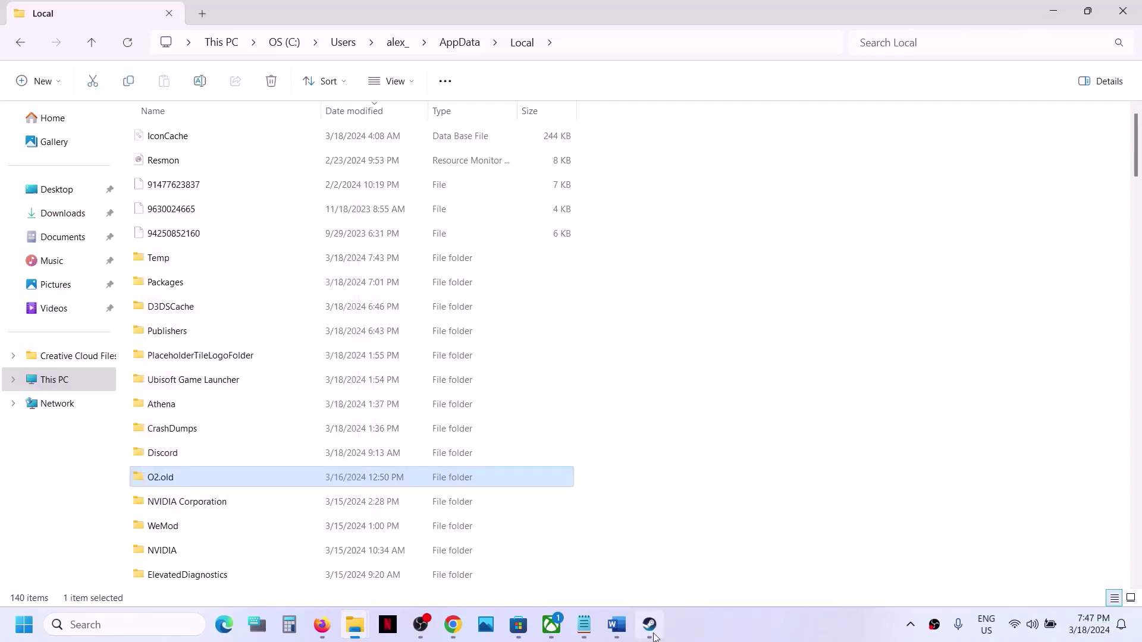